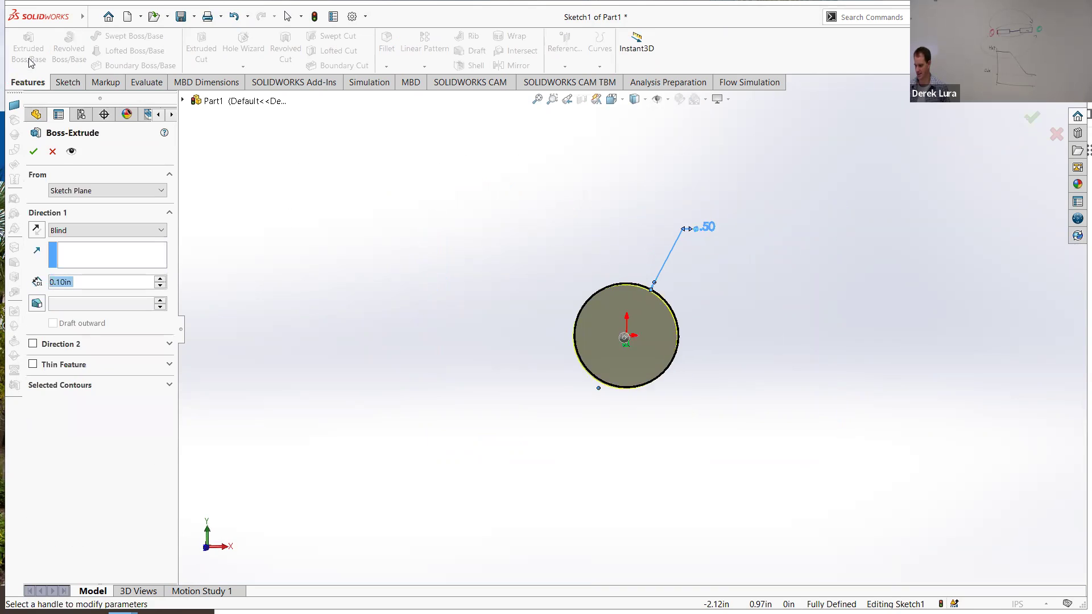
# Step: Extrude the 0.50 in diameter circle to a blind depth of 5 in to form a solid rod
pyautogui.write('5')
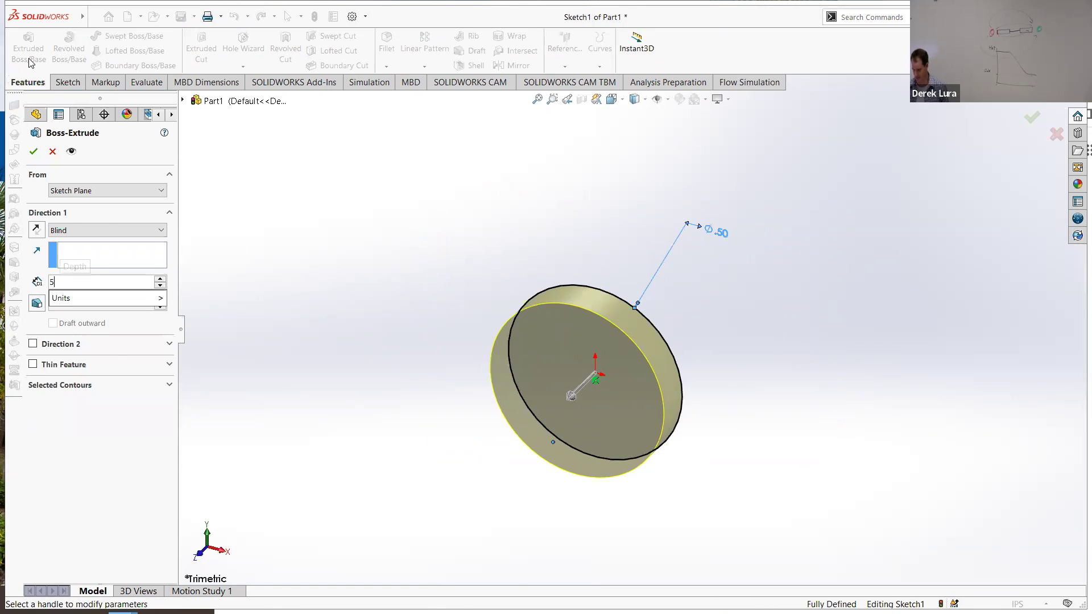
pyautogui.press('Return')
pyautogui.scroll(2, 546, 346)
pyautogui.scroll(-5, 547, 350)
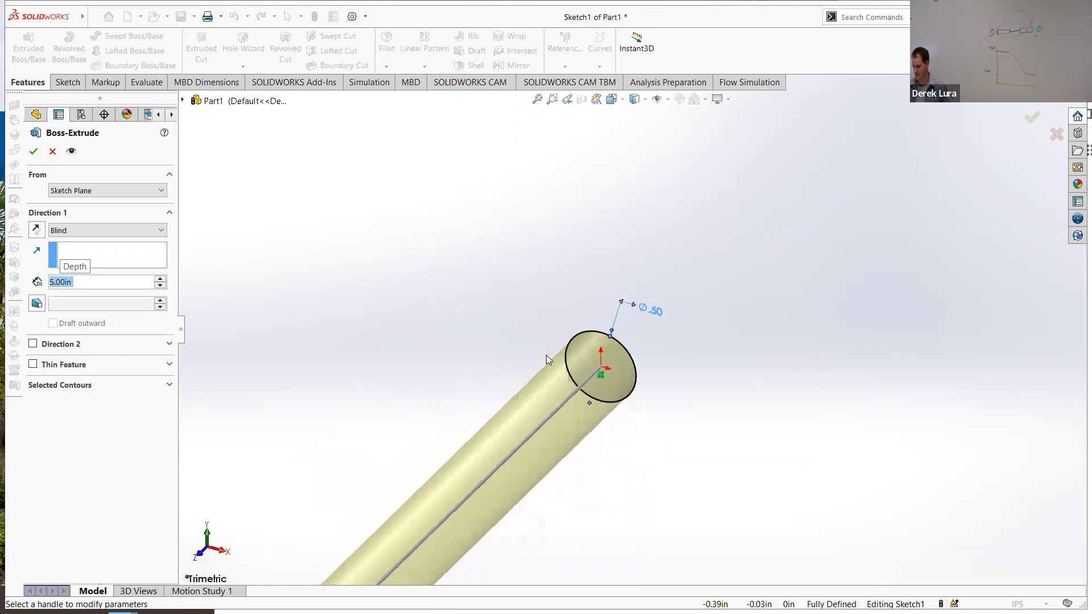
pyautogui.click(35, 153)
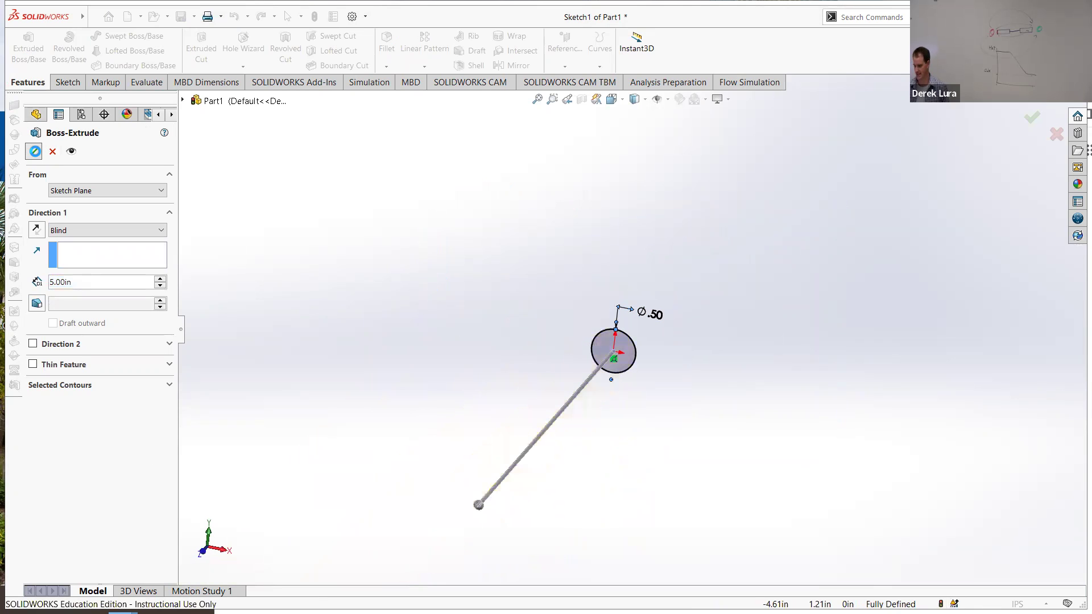
pyautogui.moveTo(502, 324); pyautogui.dragTo(528, 336, button='middle')
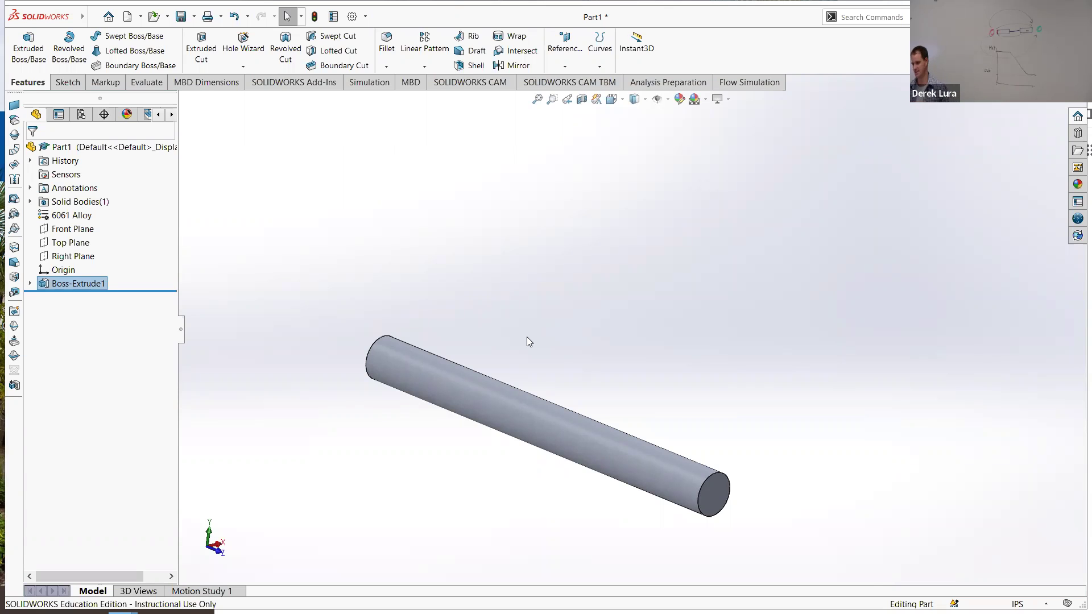
# Step: Create a new thermal simulation study for the rod, keeping the default study name
pyautogui.click(368, 82)
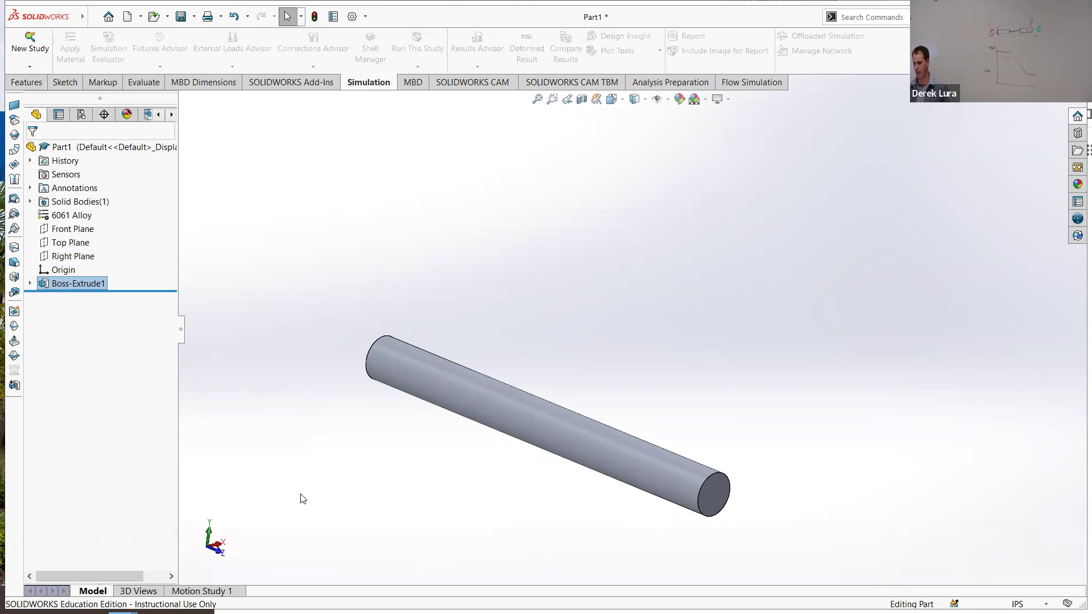
pyautogui.click(31, 59)
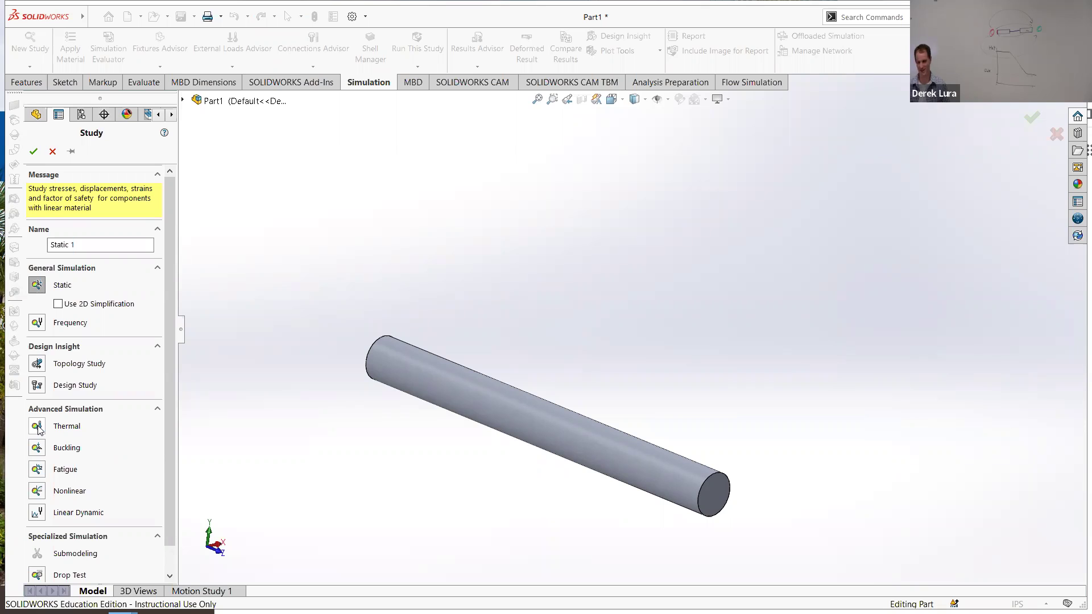
pyautogui.click(38, 427)
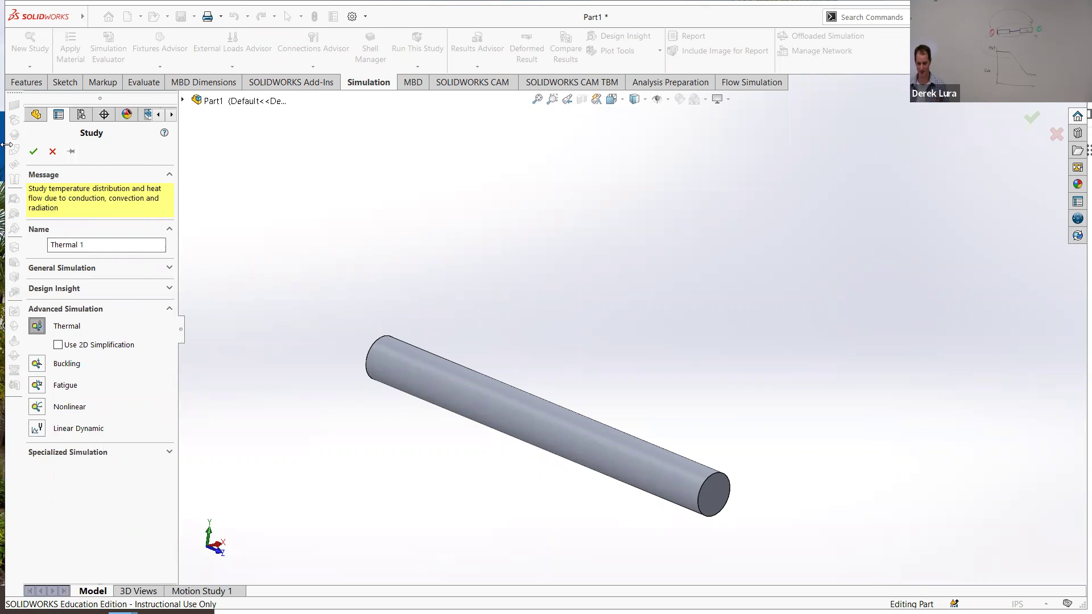
pyautogui.click(99, 244)
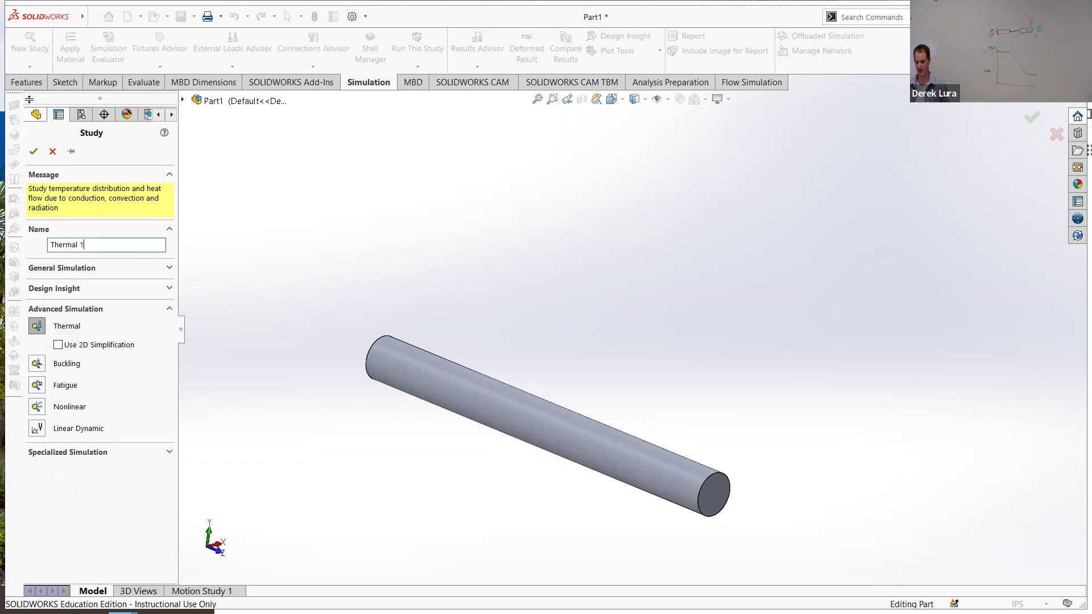
pyautogui.click(34, 151)
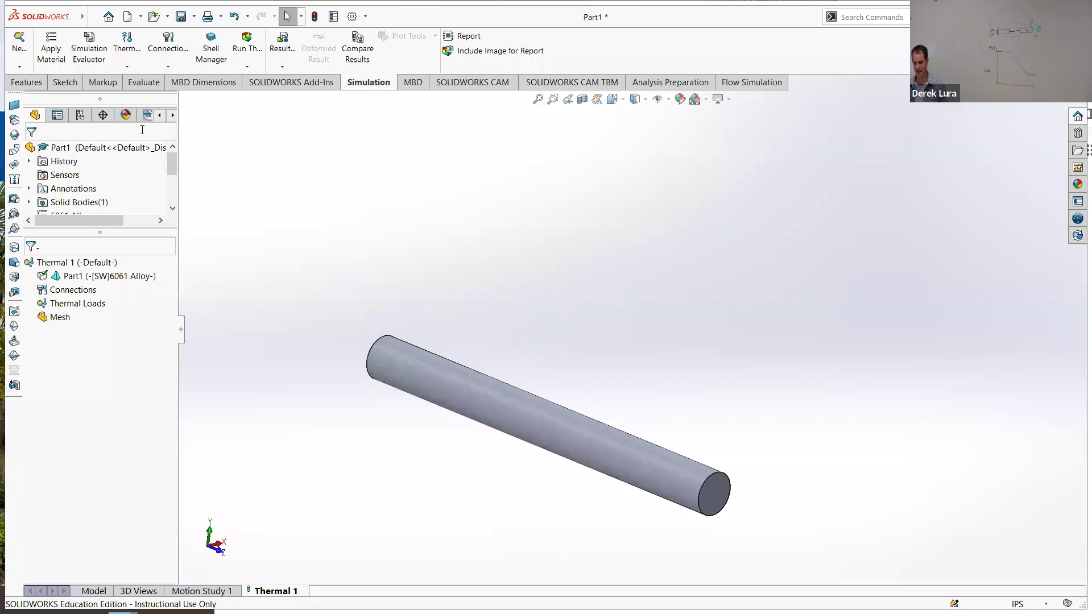
pyautogui.click(82, 306)
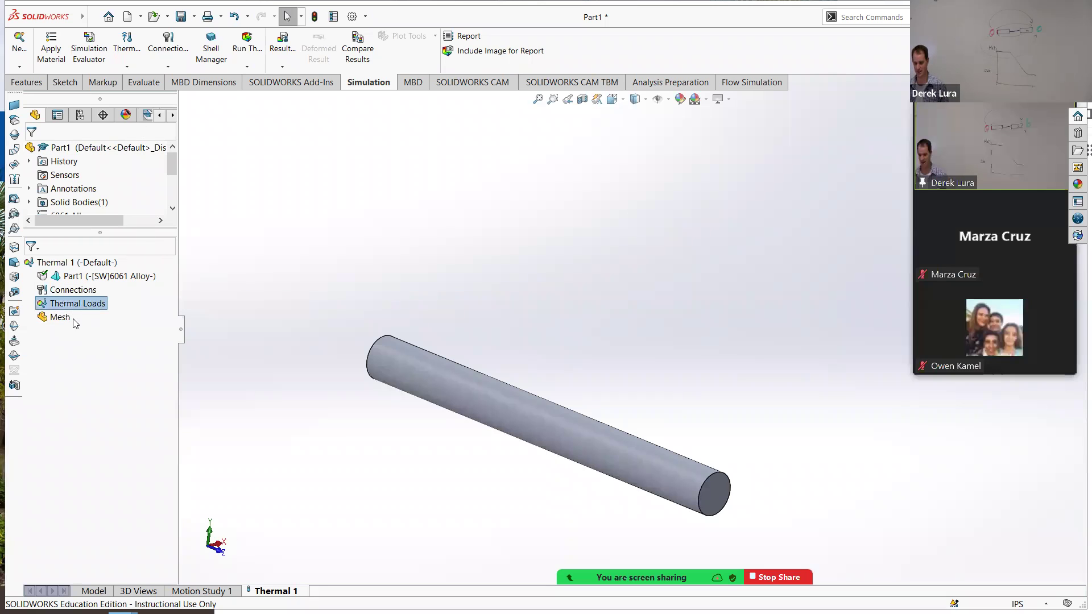
pyautogui.click(73, 318)
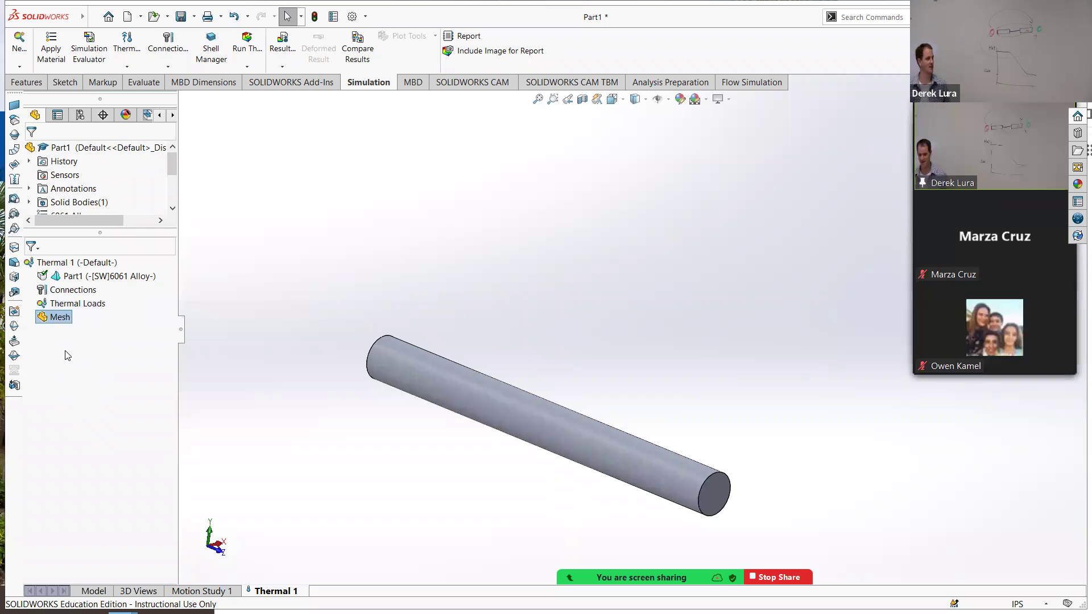
pyautogui.click(82, 304)
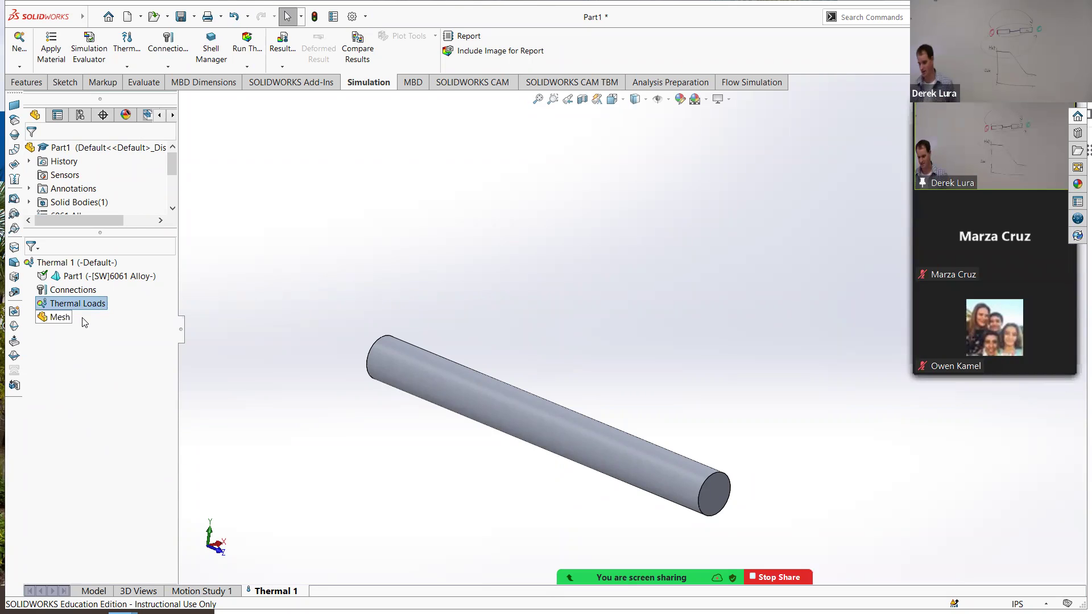
# Step: Apply a temperature load of 100 Celsius to the rod's end face at the sketch plane
pyautogui.rightClick(79, 307)
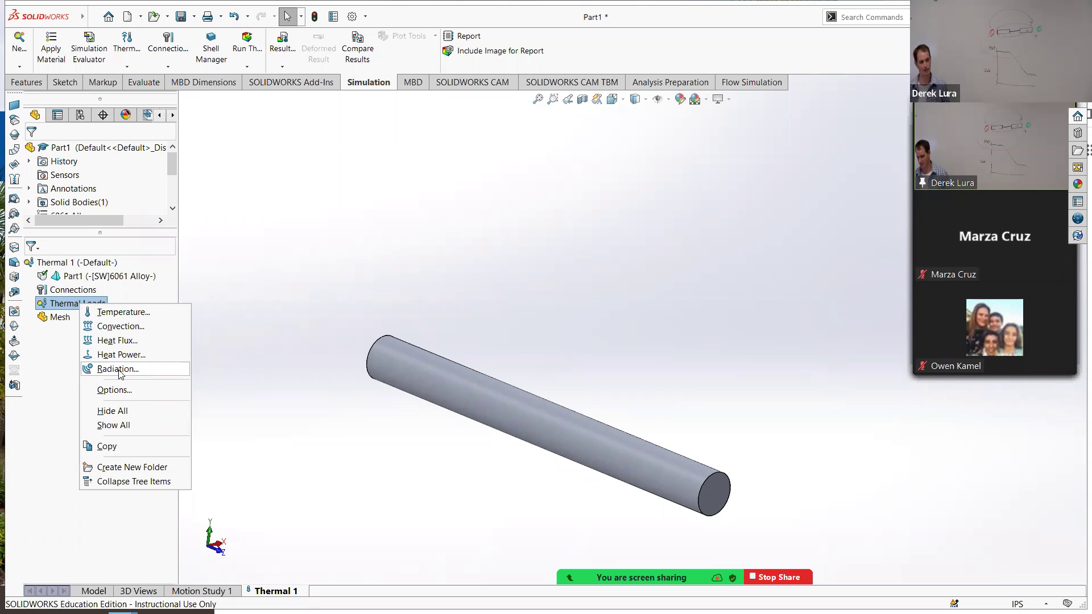
pyautogui.click(122, 313)
pyautogui.moveTo(371, 262); pyautogui.dragTo(410, 364, button='middle')
pyautogui.click(410, 385)
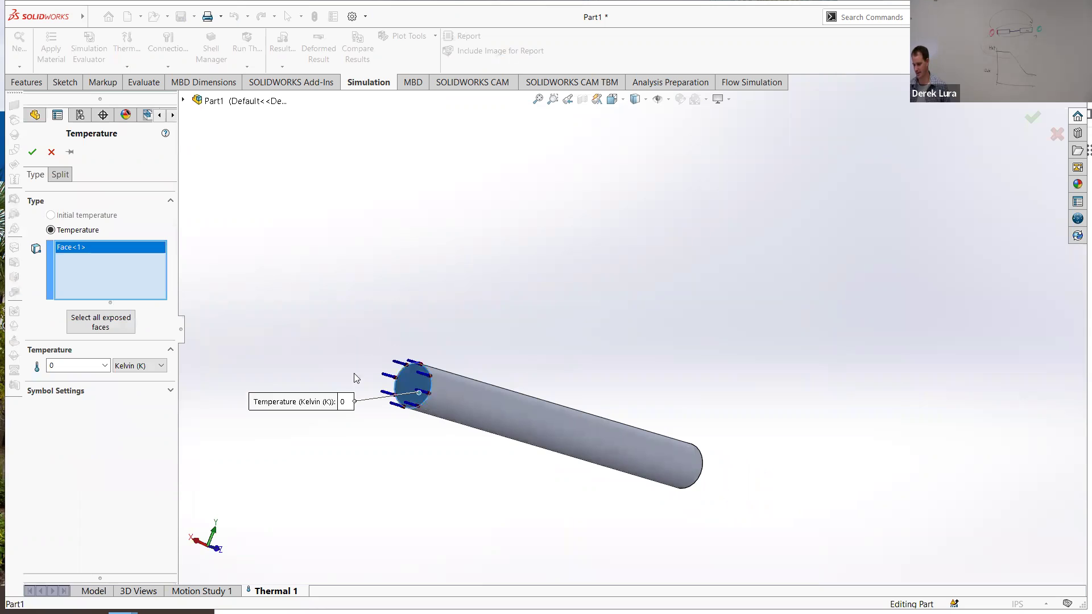
pyautogui.click(137, 366)
pyautogui.click(134, 382)
pyautogui.doubleClick(65, 364)
pyautogui.write('1000')
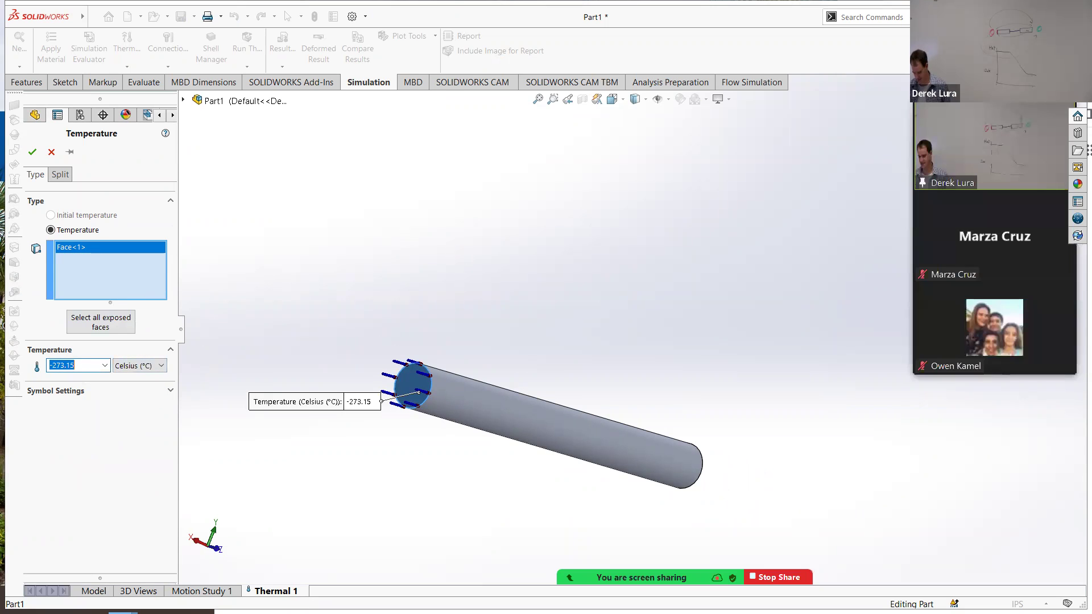
pyautogui.press('BackSpace')
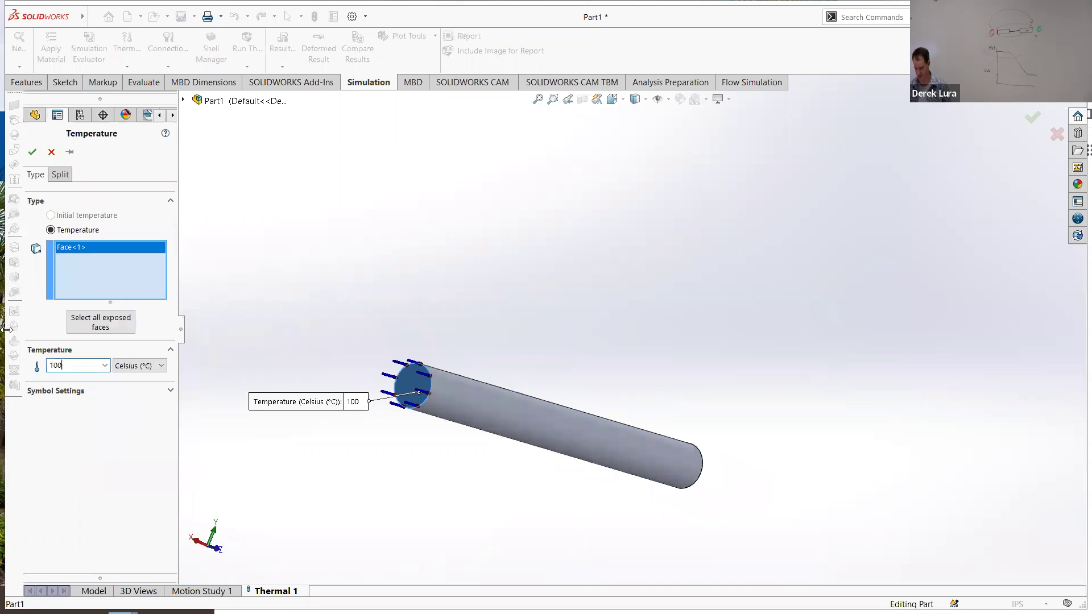
pyautogui.moveTo(541, 224); pyautogui.dragTo(300, 245, button='middle')
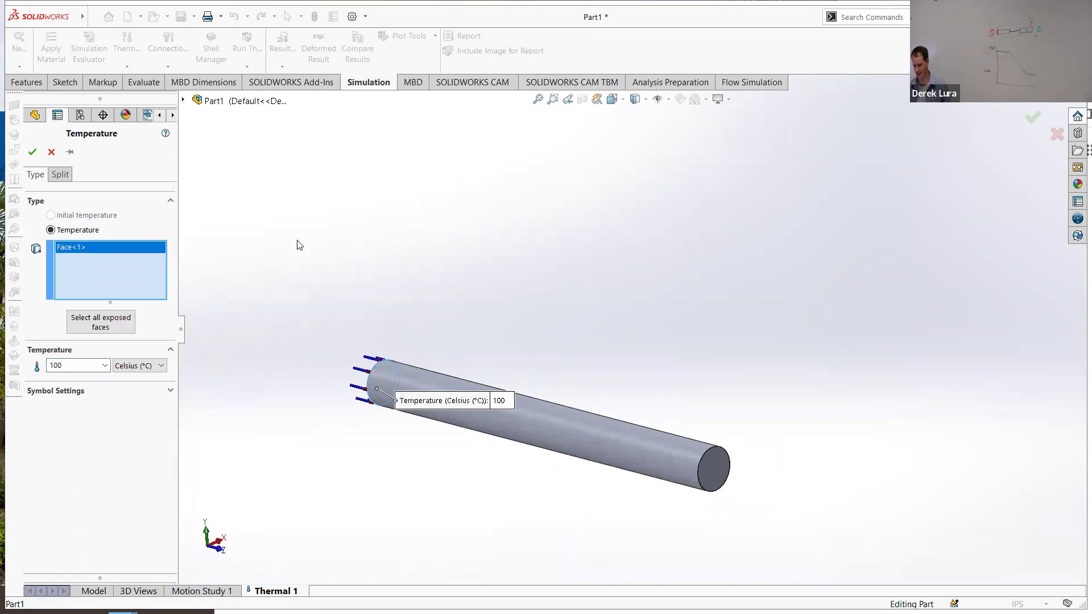
pyautogui.click(32, 152)
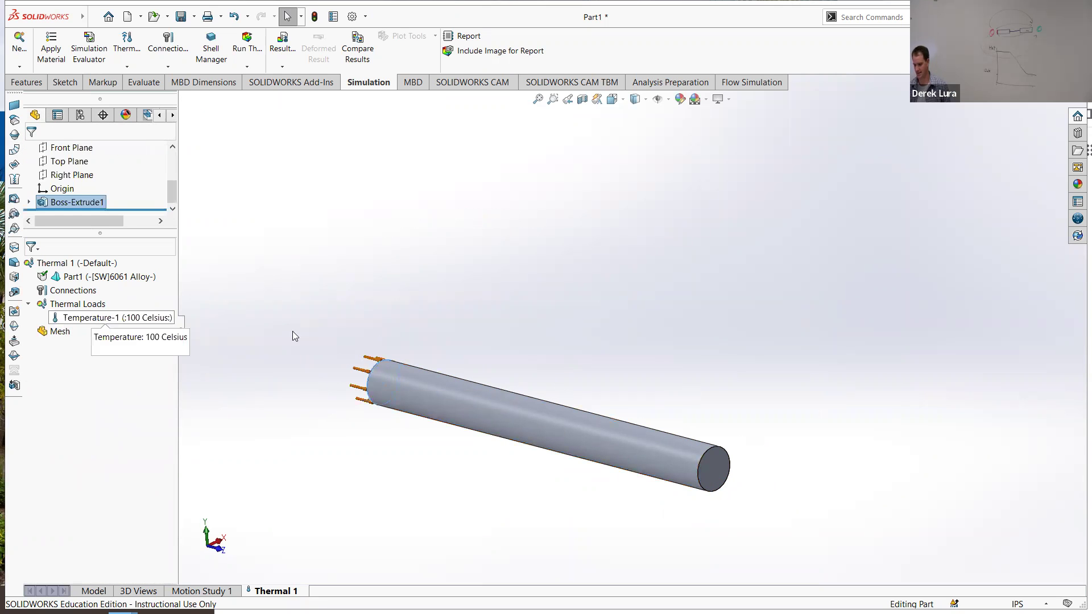
# Step: Apply a second temperature load of 20 Celsius to the rod's opposite end face
pyautogui.click(709, 475)
pyautogui.rightClick(708, 478)
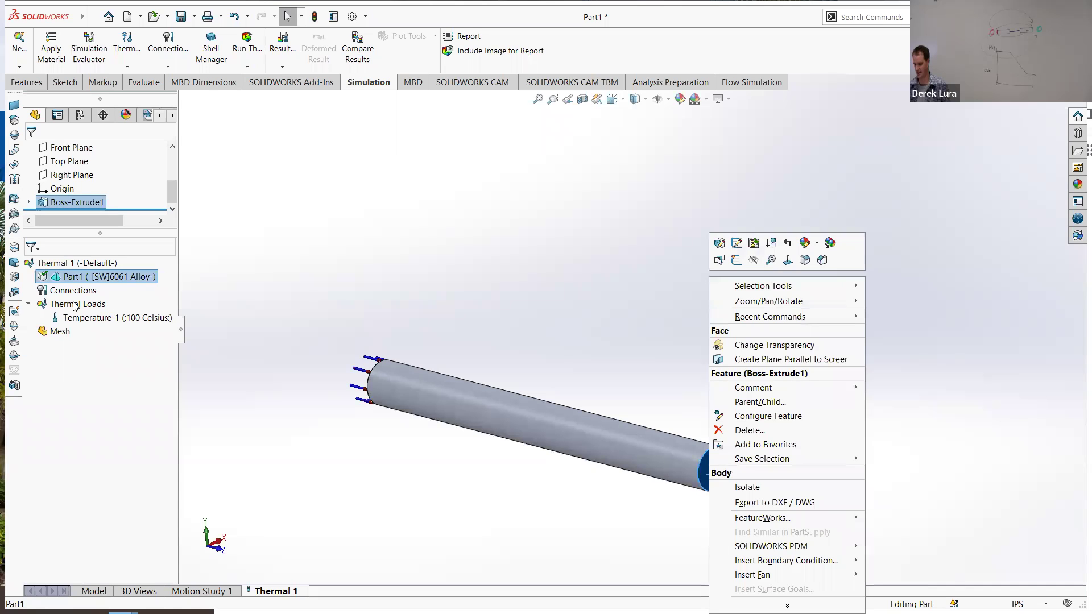
pyautogui.rightClick(75, 304)
pyautogui.click(120, 312)
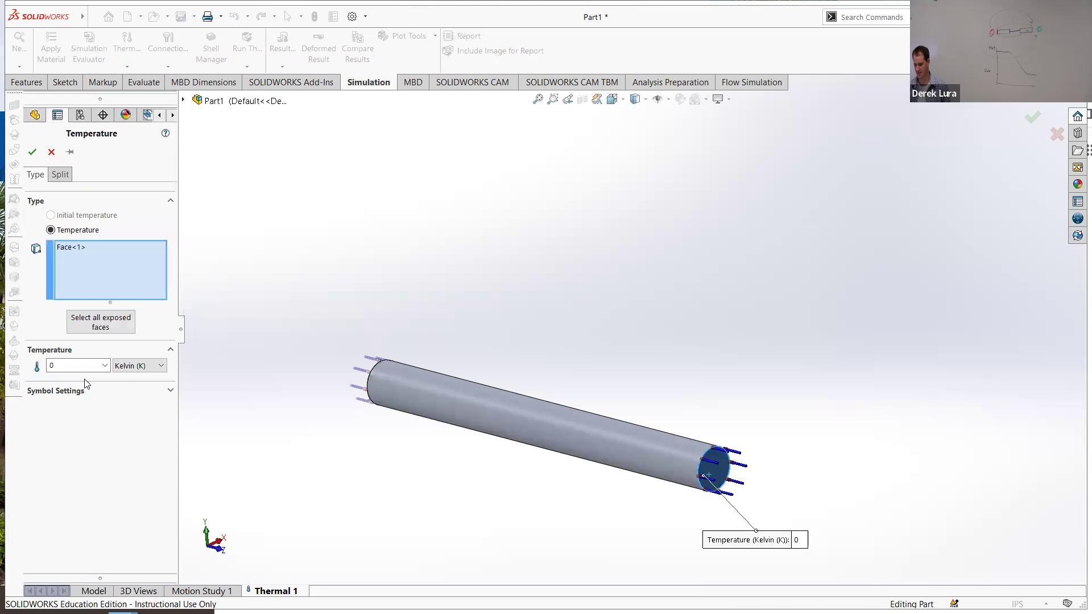
pyautogui.click(128, 368)
pyautogui.click(132, 380)
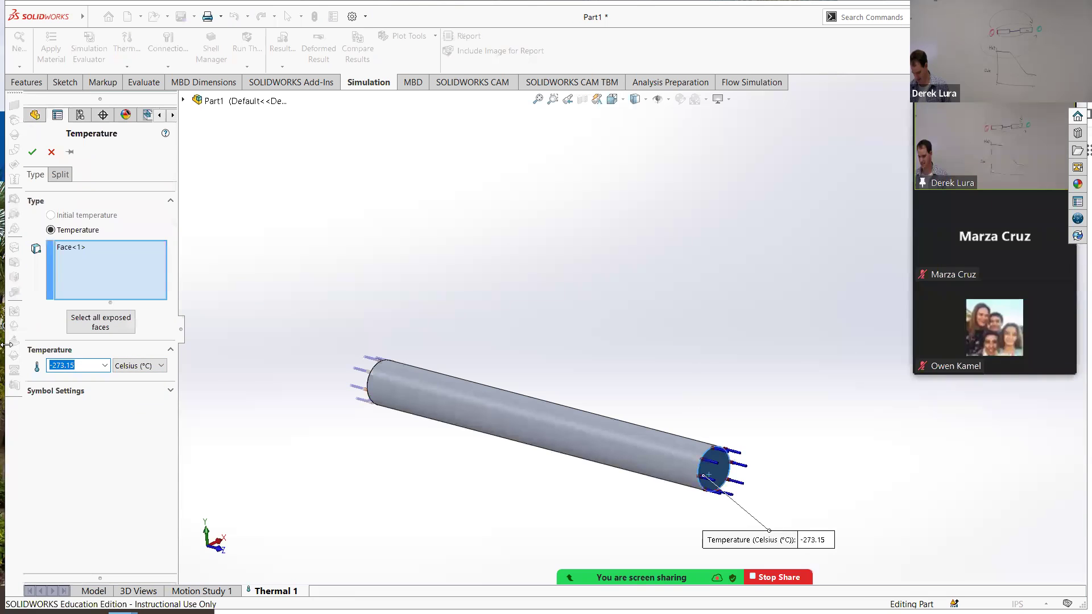
pyautogui.write('20')
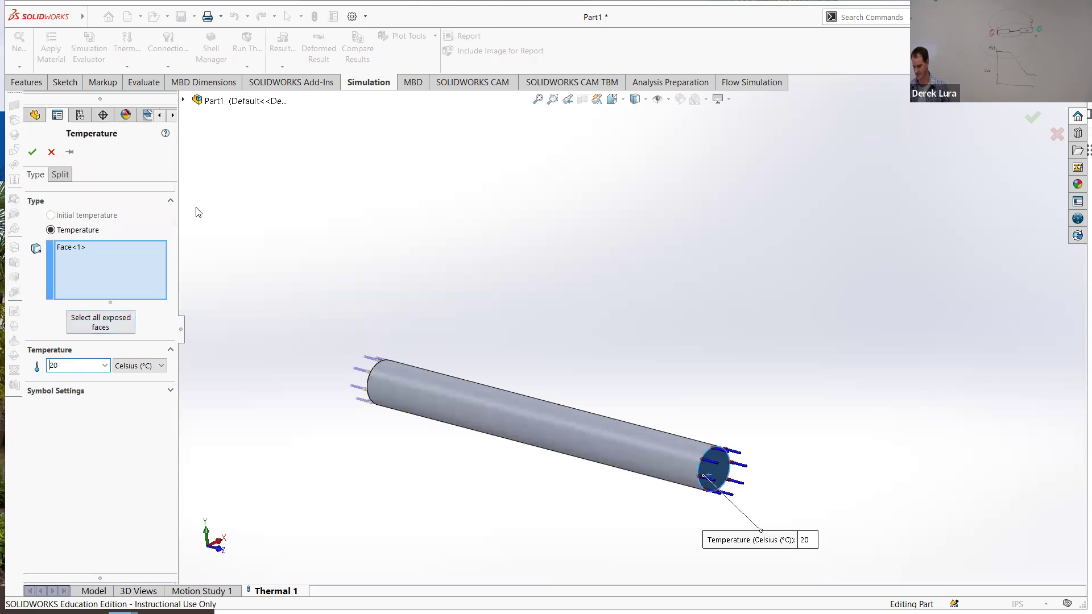
pyautogui.click(32, 152)
# Step: Check which end face each temperature load is applied to and inspect the rod's cylindrical side face
pyautogui.moveTo(309, 247); pyautogui.dragTo(300, 278, button='middle')
pyautogui.click(149, 319)
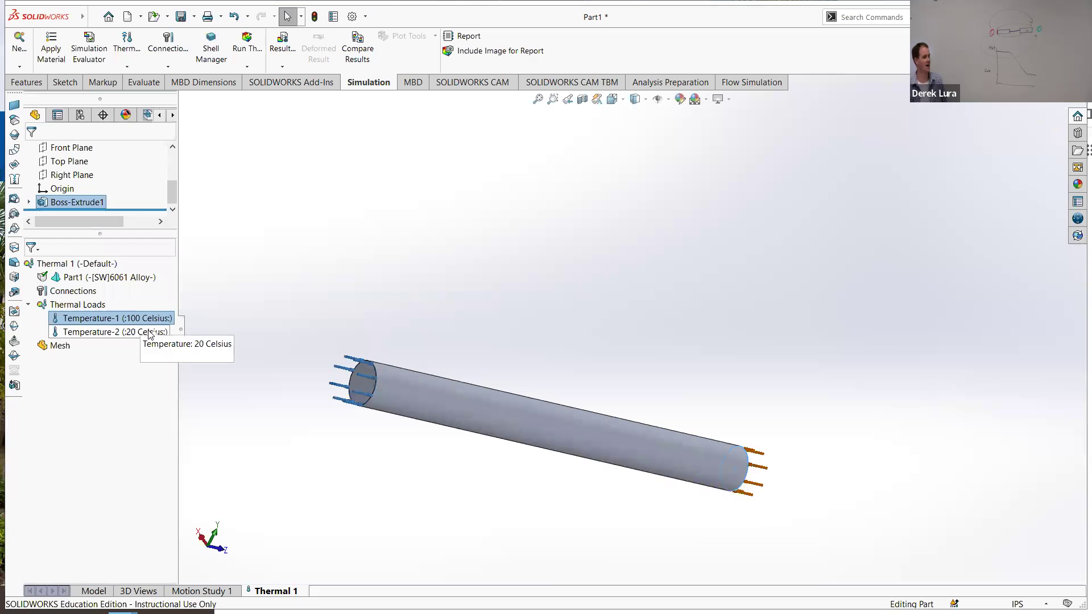
pyautogui.click(143, 337)
pyautogui.moveTo(662, 257); pyautogui.dragTo(513, 210, button='middle')
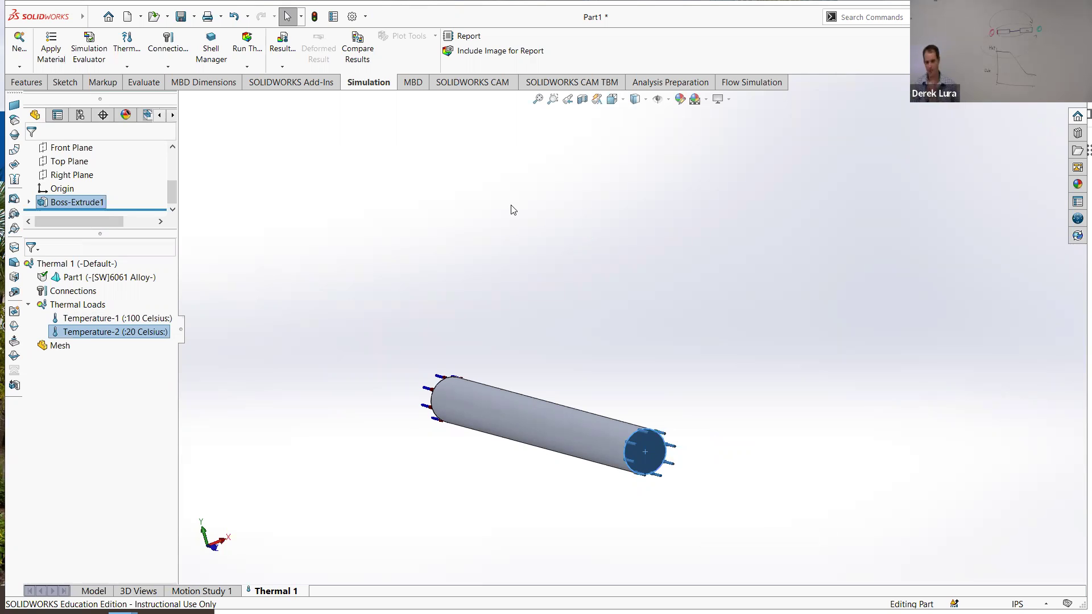
pyautogui.moveTo(513, 210); pyautogui.dragTo(486, 457, button='middle')
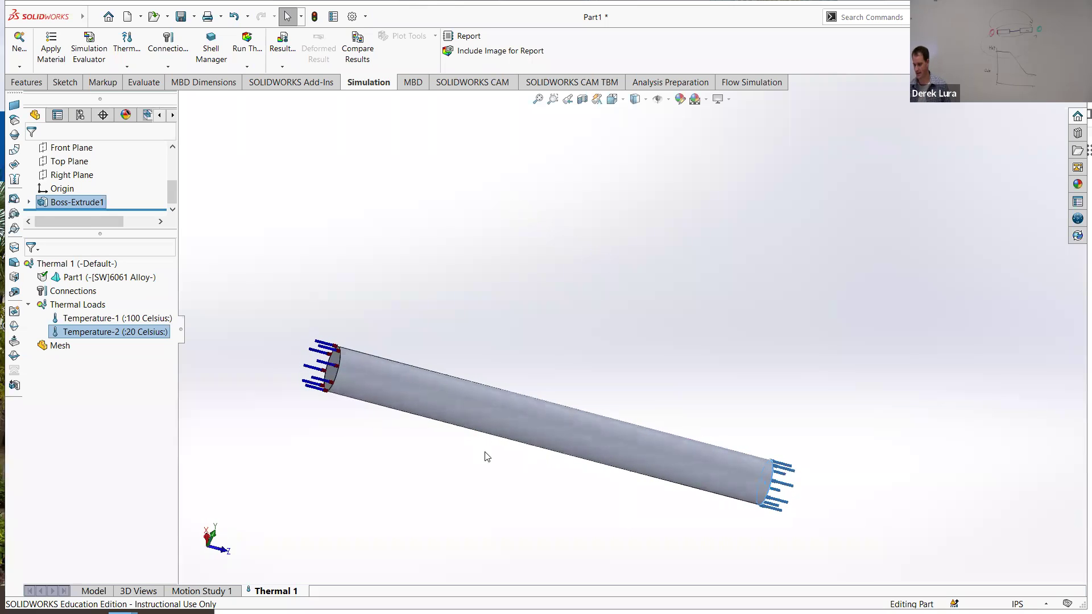
pyautogui.click(440, 401)
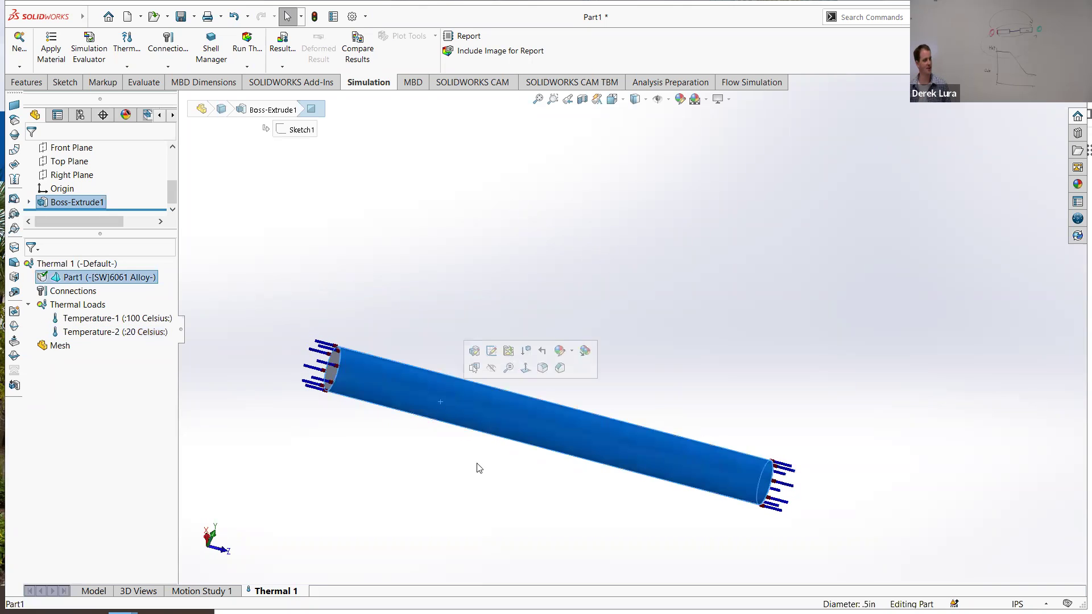
pyautogui.click(493, 325)
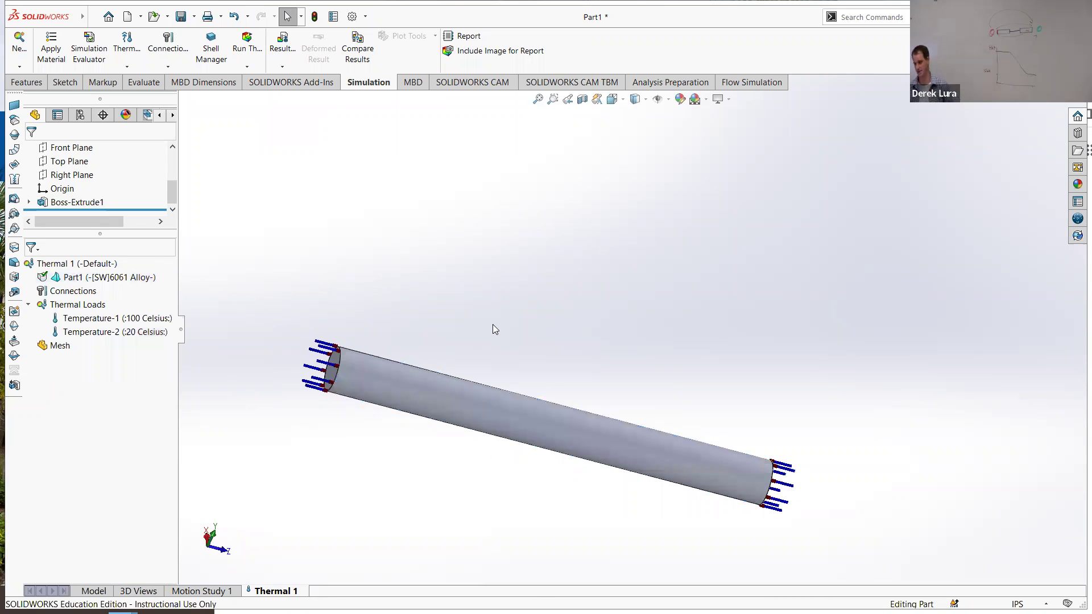
# Step: Run the thermal study and set the resulting temperature plot's units to Celsius
pyautogui.click(253, 45)
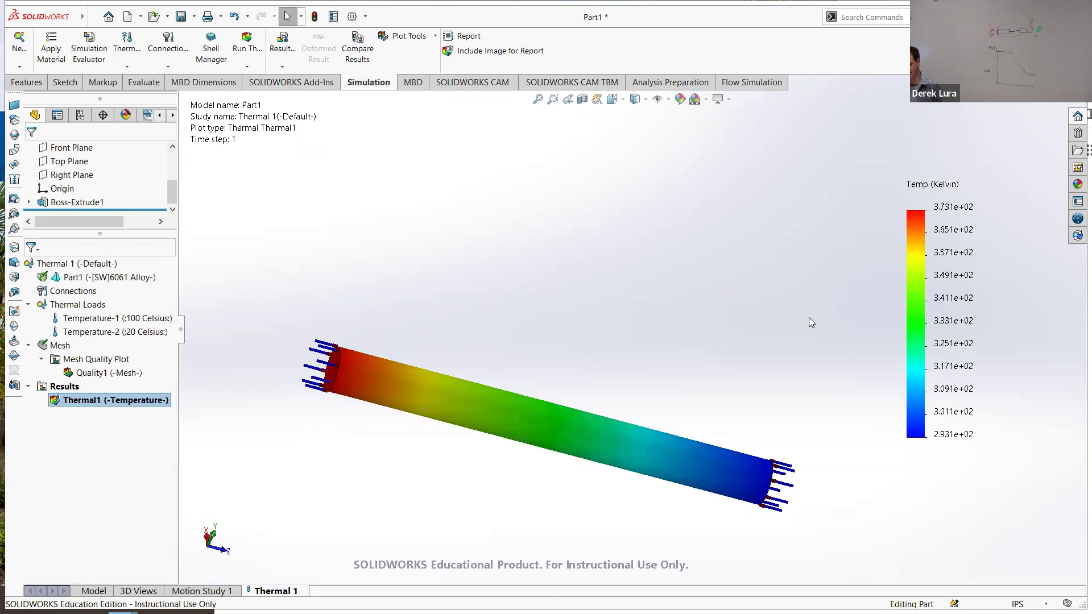
pyautogui.scroll(2, 811, 319)
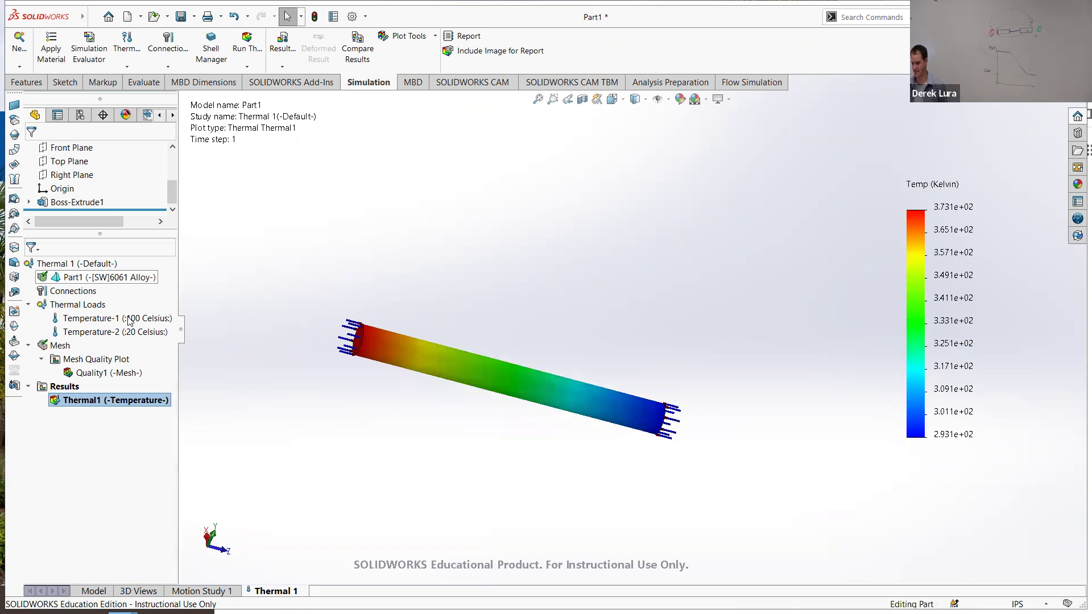
pyautogui.rightClick(139, 400)
pyautogui.click(189, 175)
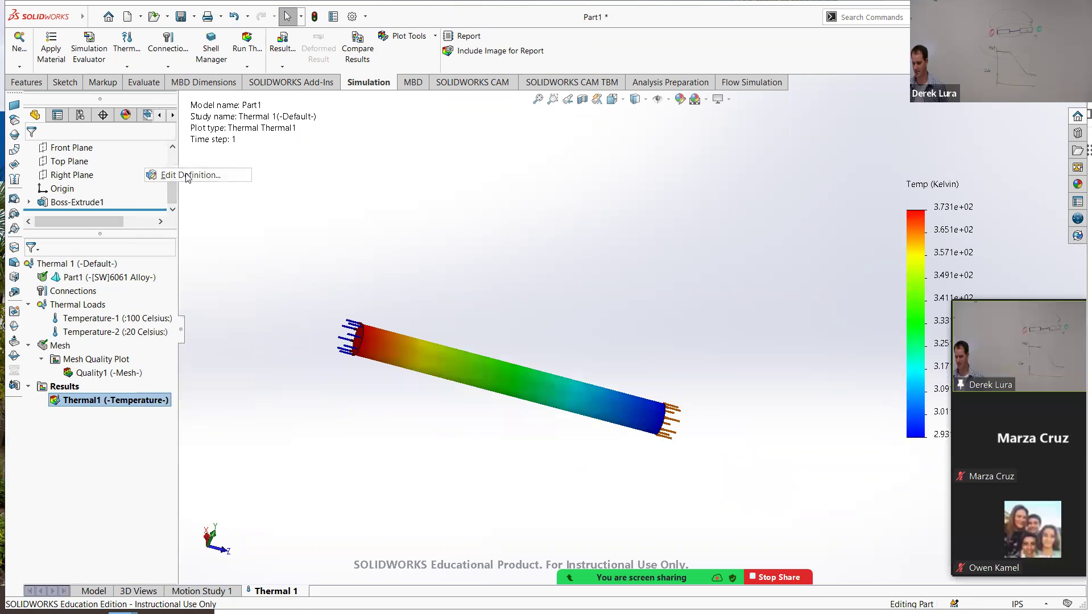
pyautogui.click(123, 237)
pyautogui.click(111, 272)
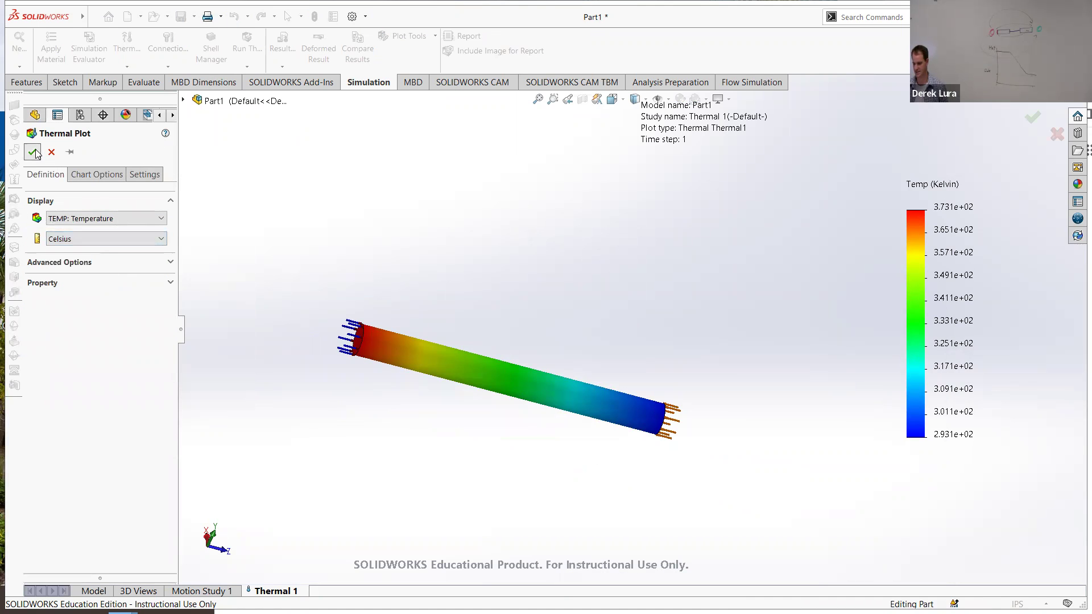
pyautogui.click(32, 152)
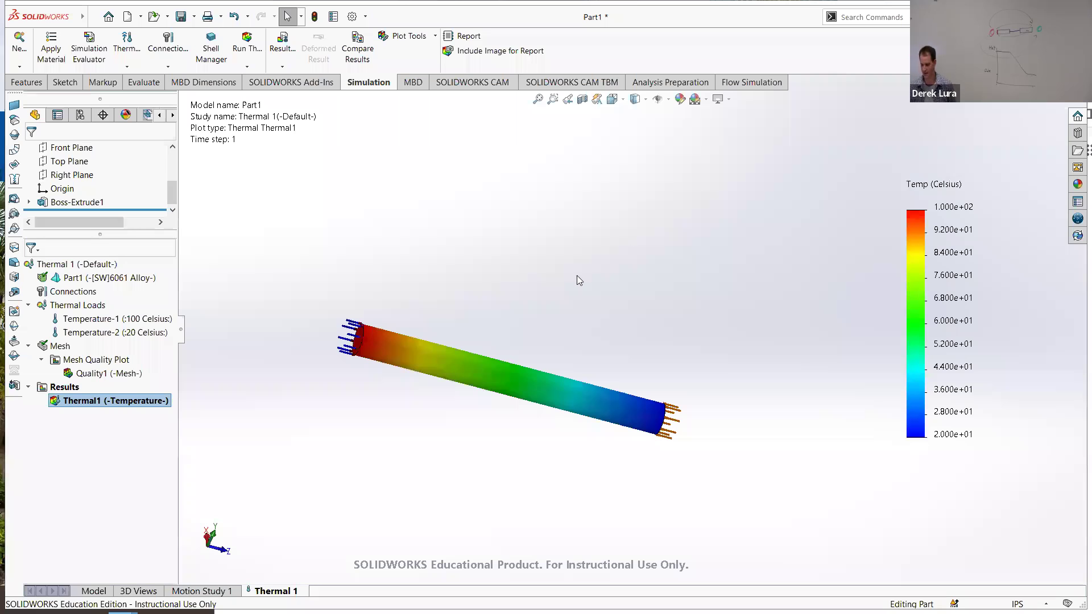
# Step: Add a thermal plot of the Z heat flux in W/m^2 to the study results and examine it along the rod
pyautogui.moveTo(438, 315); pyautogui.dragTo(380, 351, button='middle')
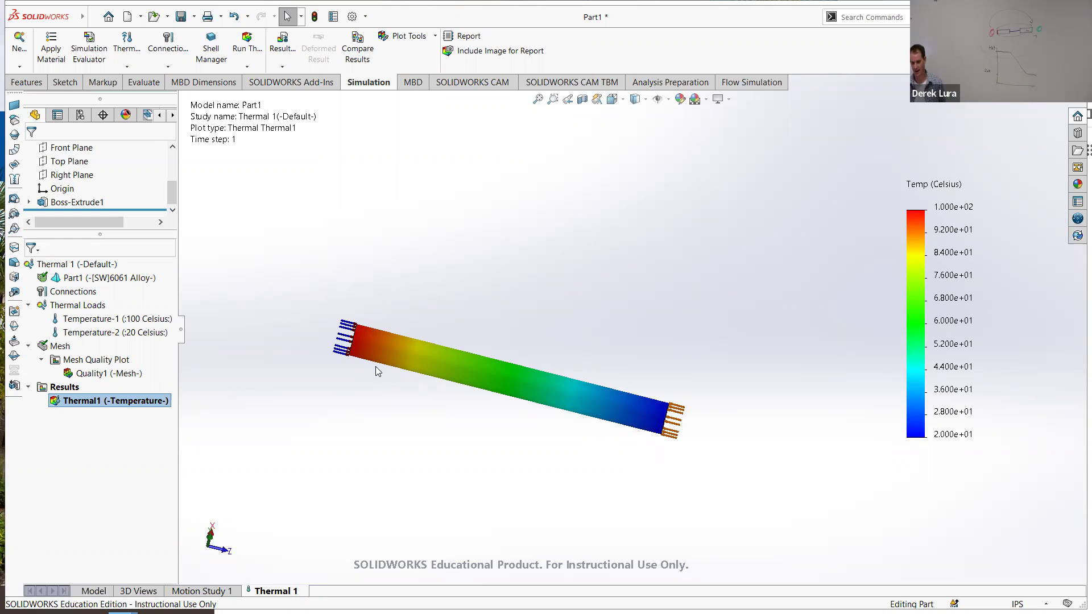
pyautogui.rightClick(57, 387)
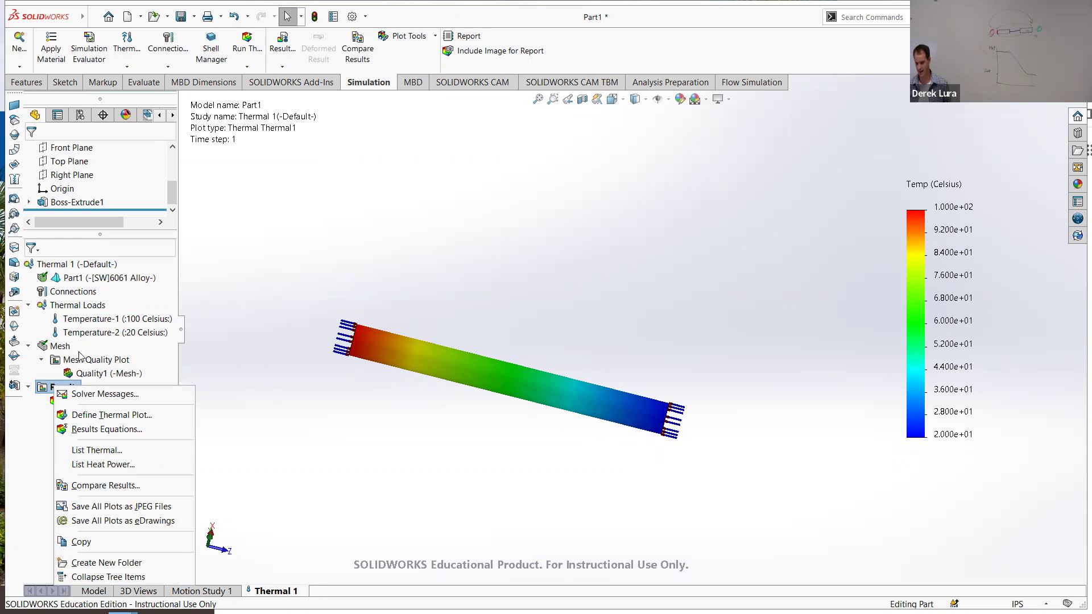
pyautogui.click(142, 416)
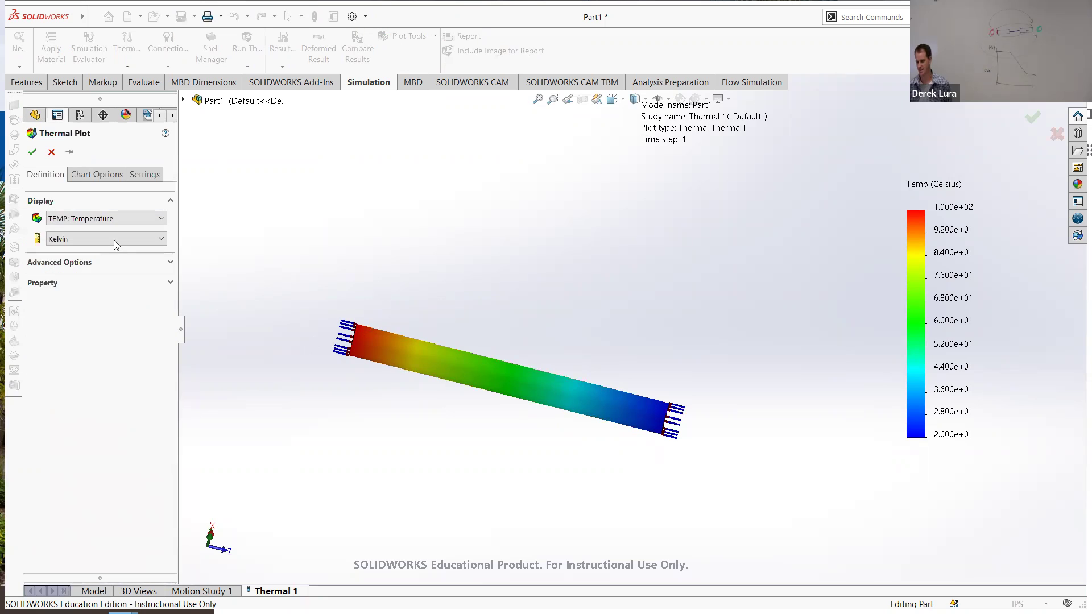
pyautogui.click(99, 220)
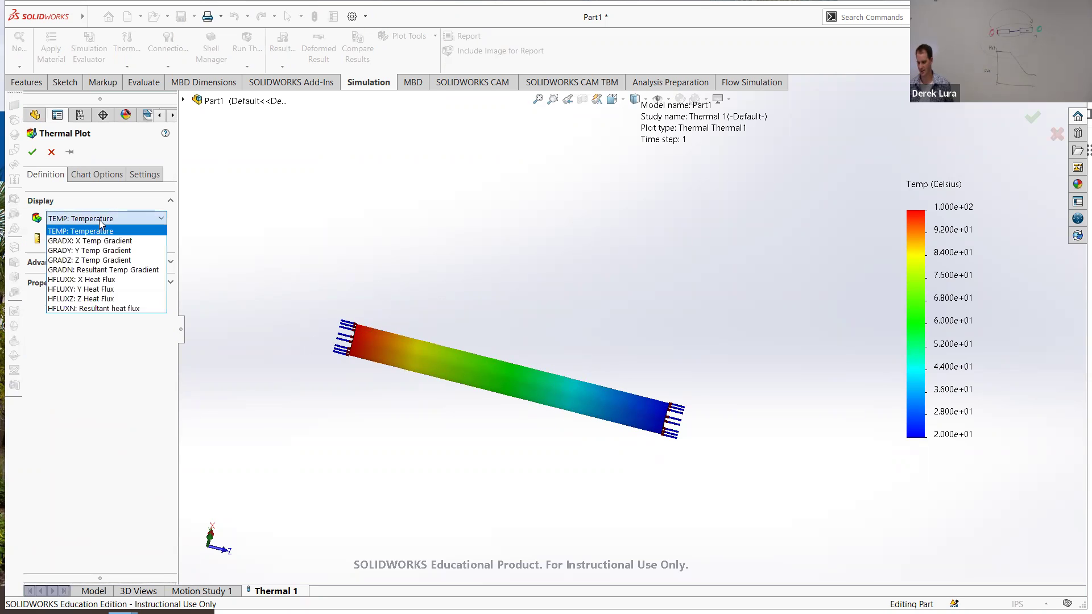
pyautogui.click(106, 300)
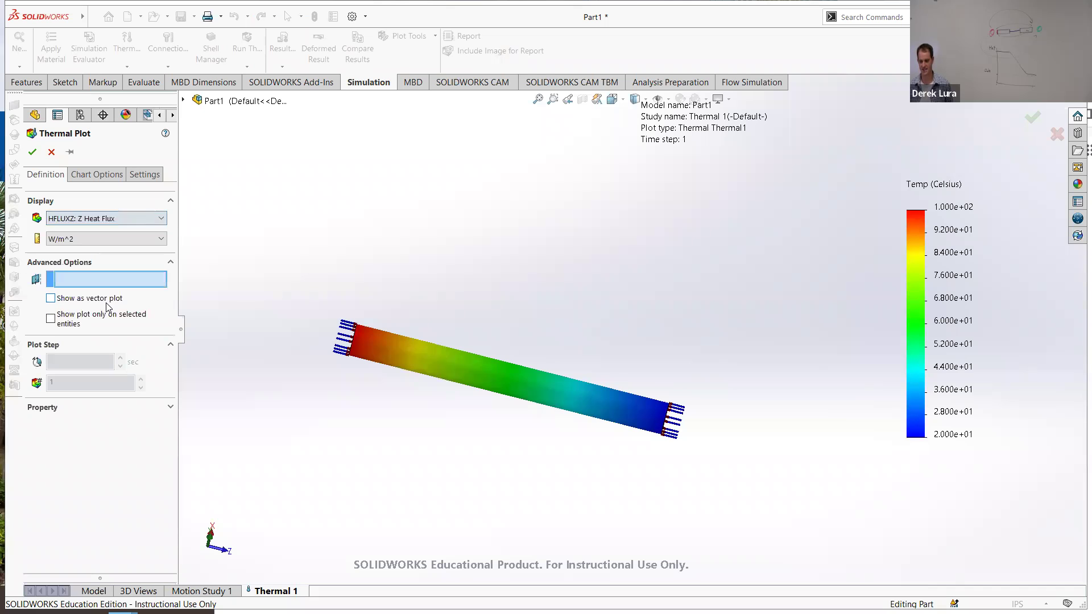
pyautogui.click(32, 152)
pyautogui.moveTo(478, 318); pyautogui.dragTo(447, 391, button='middle')
pyautogui.scroll(-4, 431, 344)
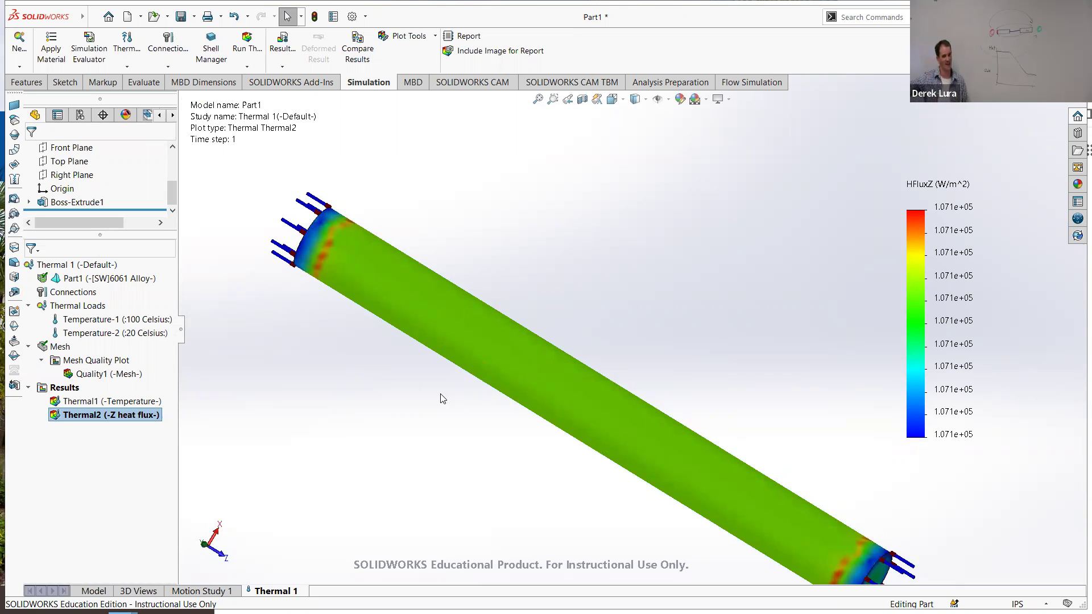
pyautogui.moveTo(379, 384); pyautogui.dragTo(431, 383, button='middle')
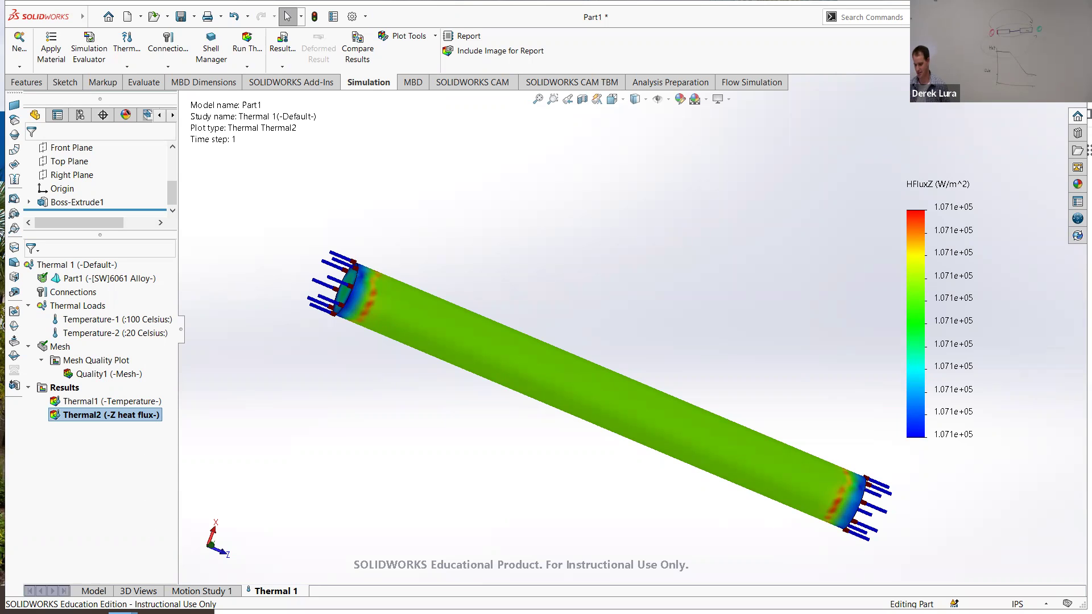
# Step: Return to the part model and sketch a centerline on the Top Plane from the origin to the rod's opposite end
pyautogui.click(93, 590)
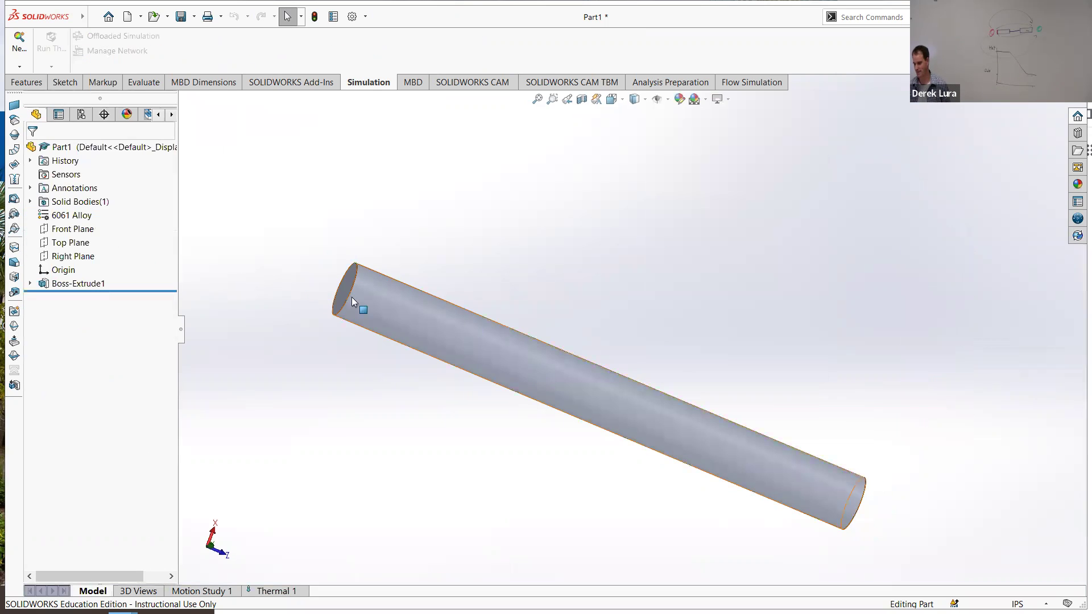
pyautogui.click(61, 229)
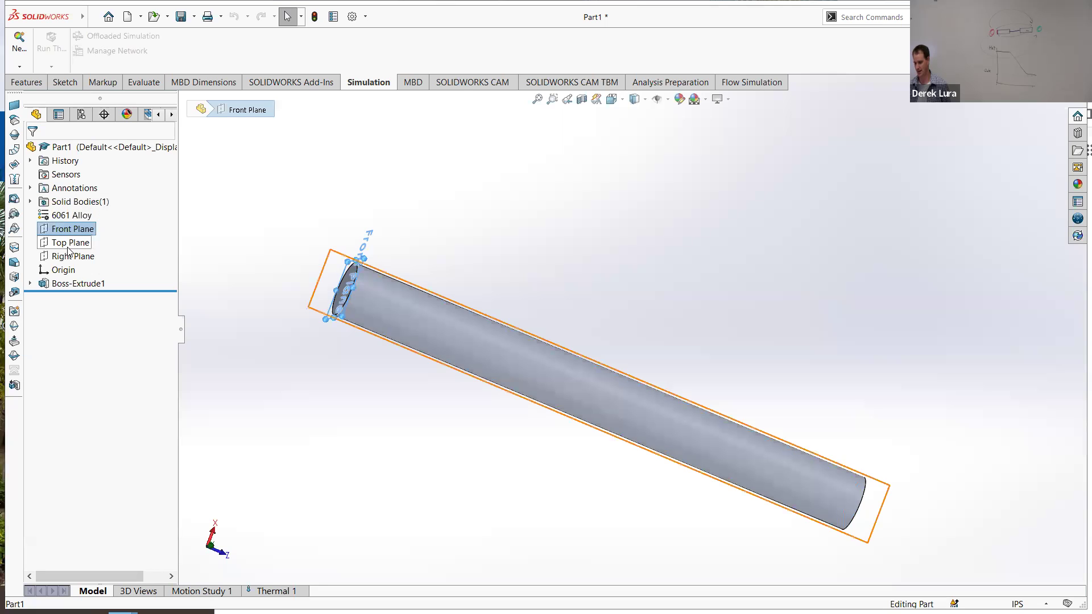
pyautogui.click(76, 243)
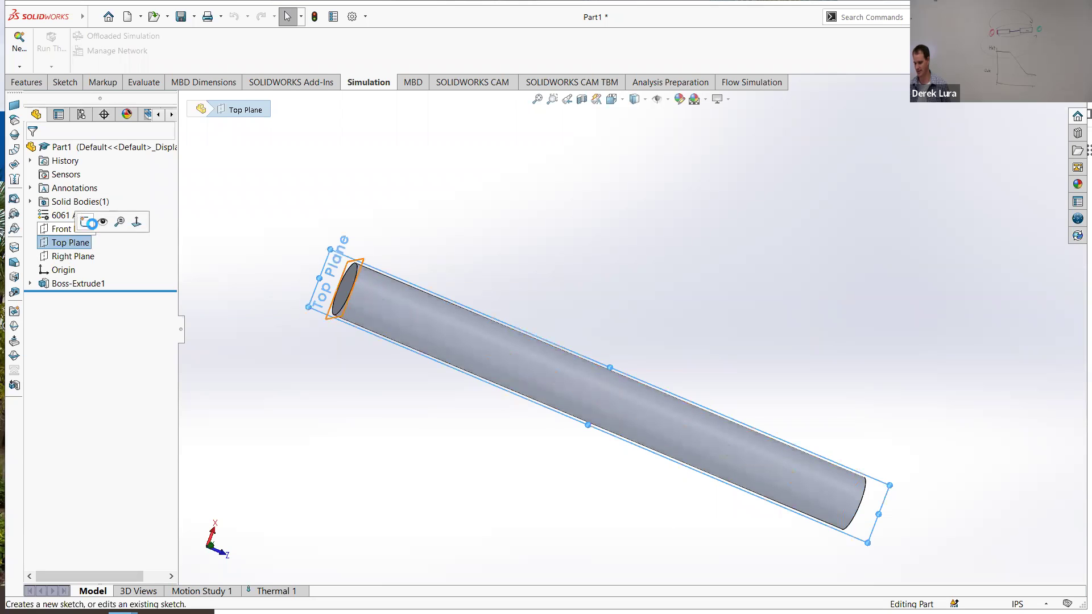
pyautogui.click(91, 224)
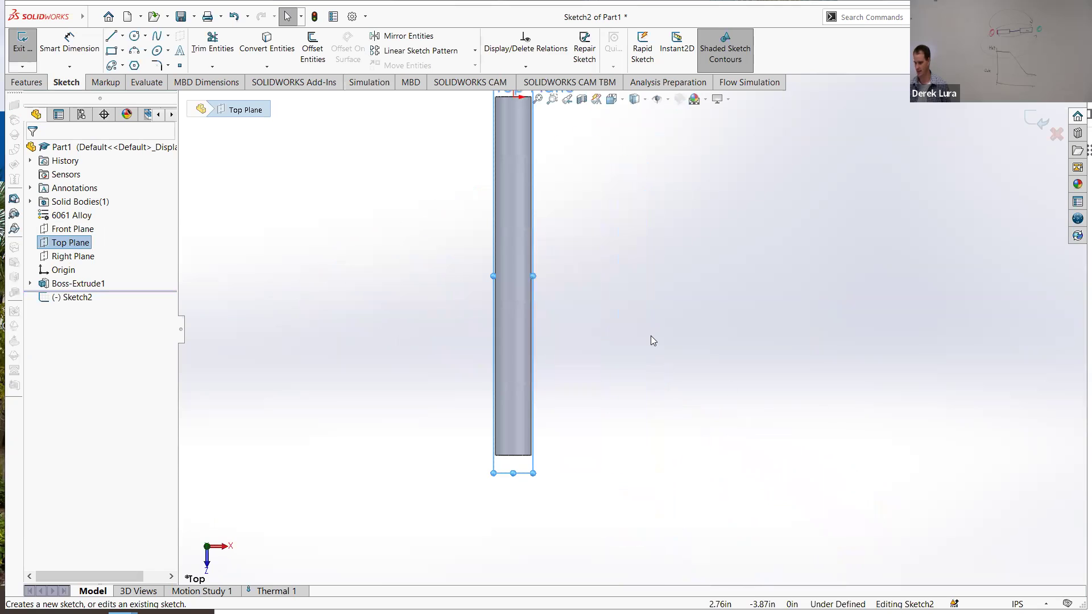
pyautogui.click(122, 36)
pyautogui.click(120, 65)
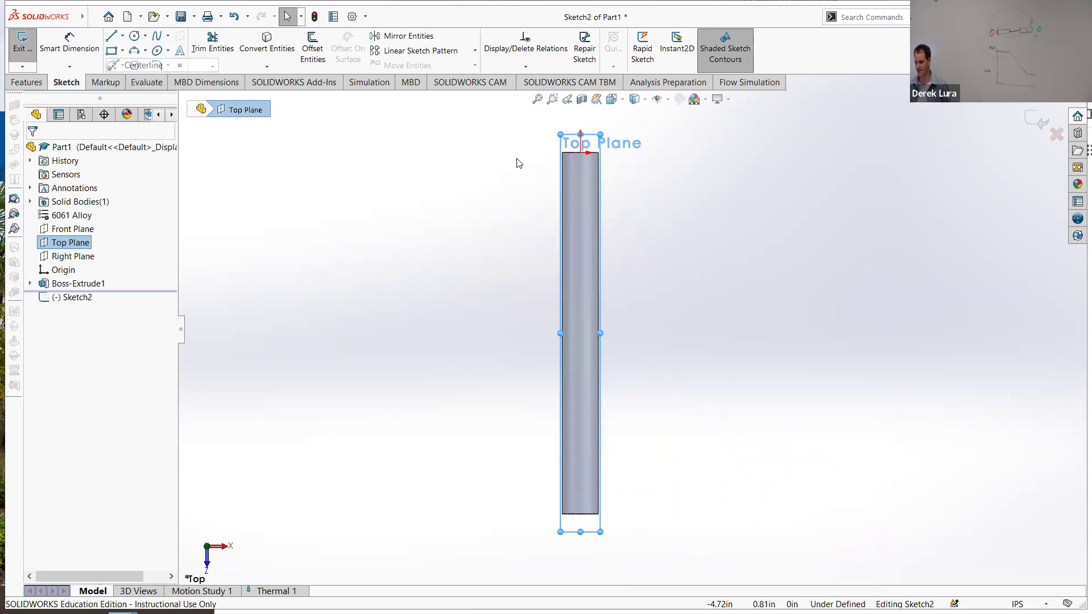
pyautogui.click(581, 153)
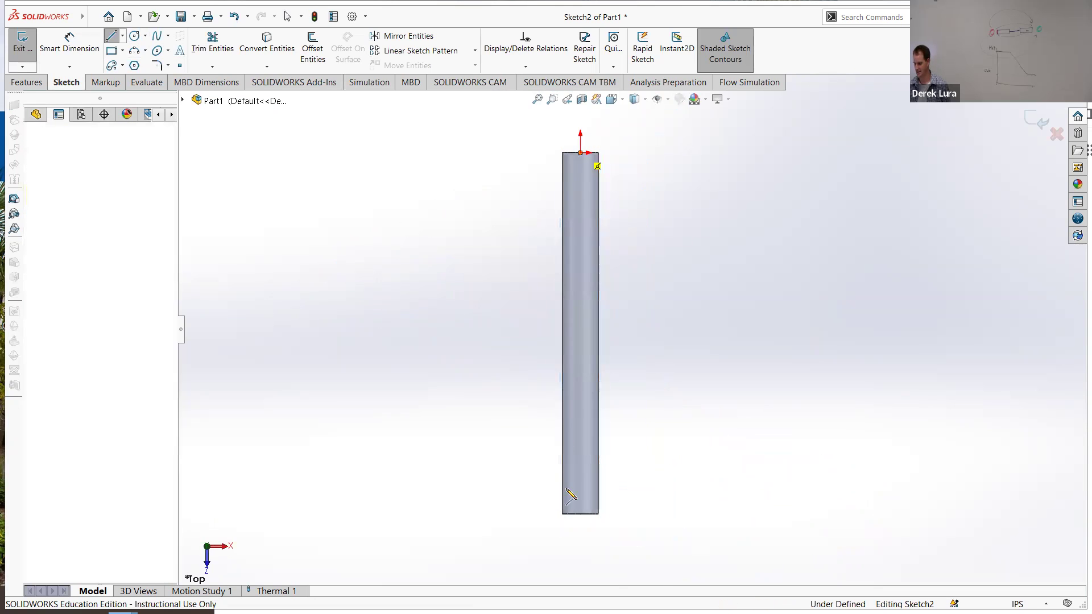
pyautogui.click(580, 513)
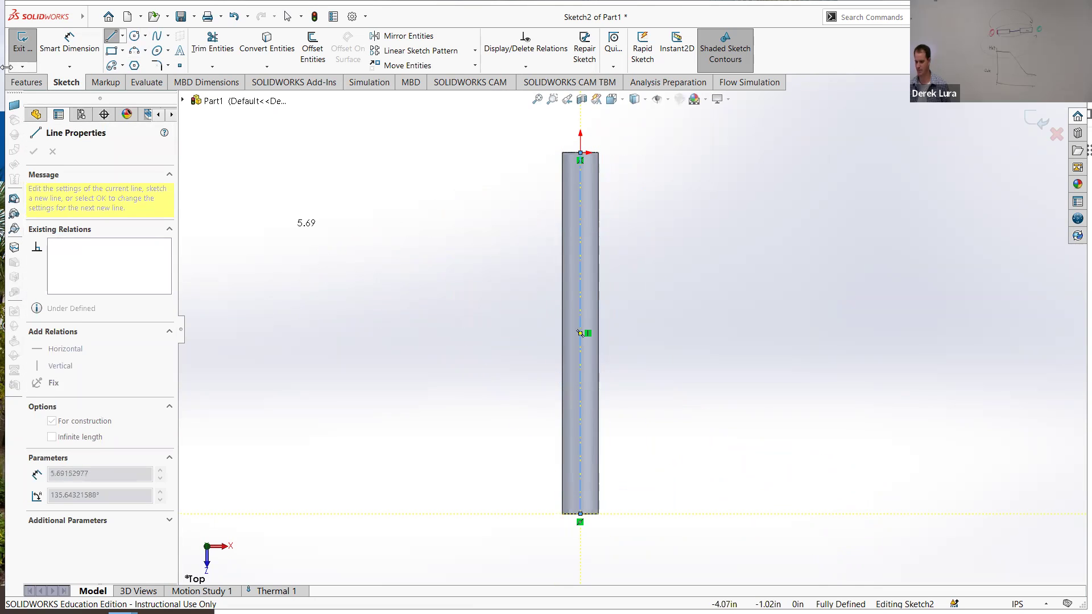
pyautogui.press('Escape')
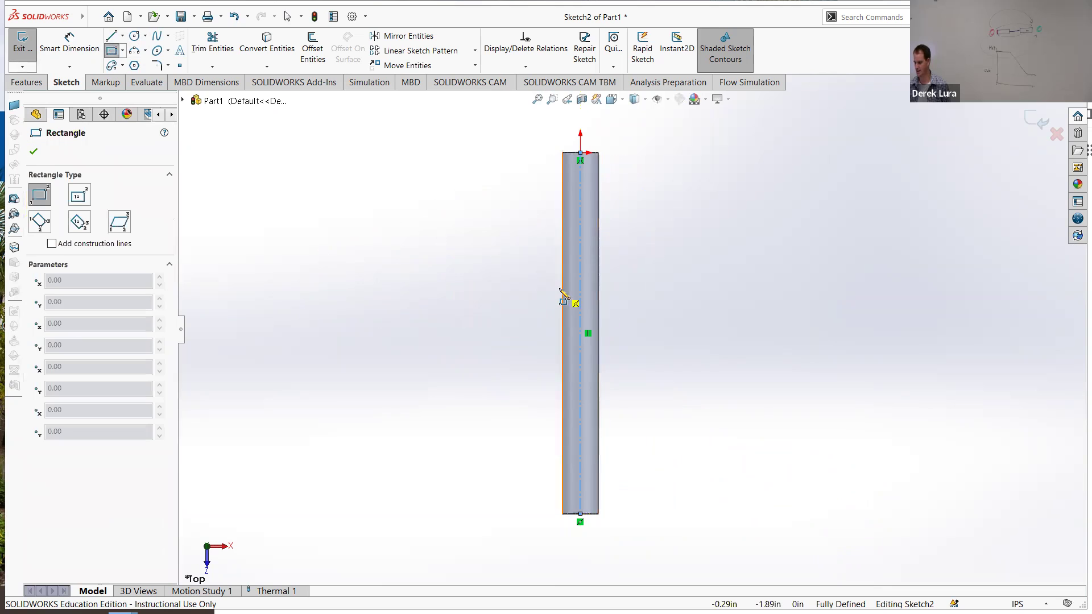
# Step: Sketch a corner rectangle about 0.16 in wide inward from the rod's side edge, near mid-length and short of the centerline
pyautogui.click(562, 288)
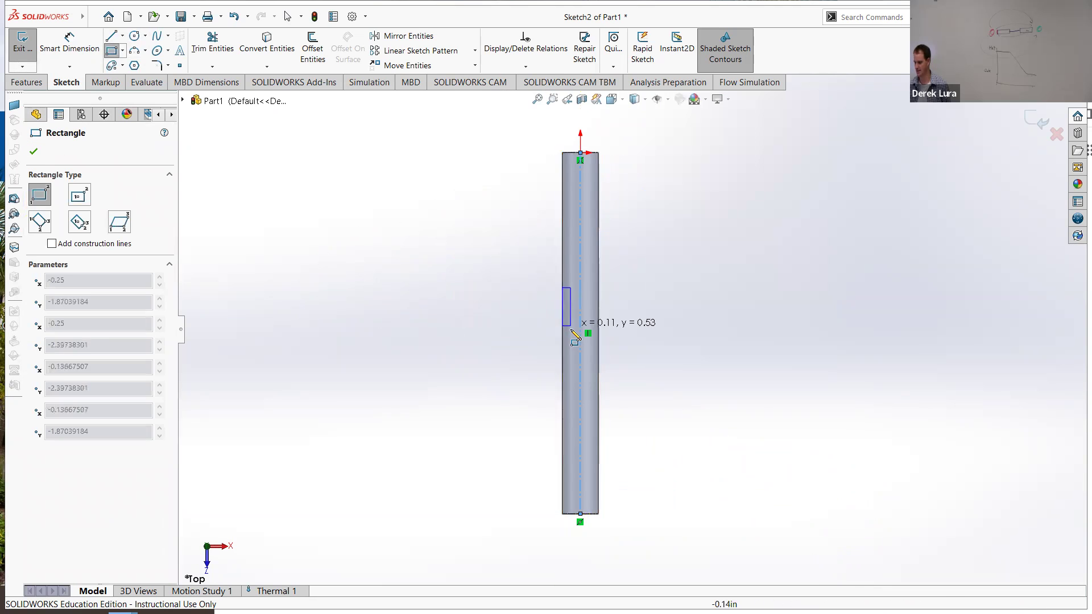
pyautogui.click(575, 360)
pyautogui.scroll(-6, 622, 339)
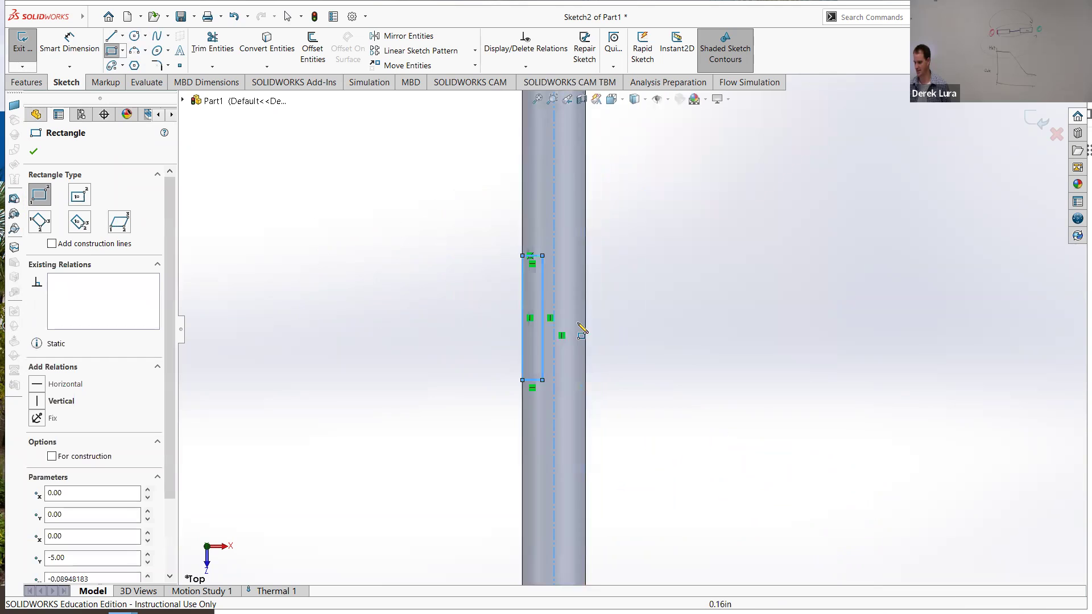
# Step: Dimension the rectangle's inner edge about the centerline as a 1/8 in diameter
pyautogui.click(70, 44)
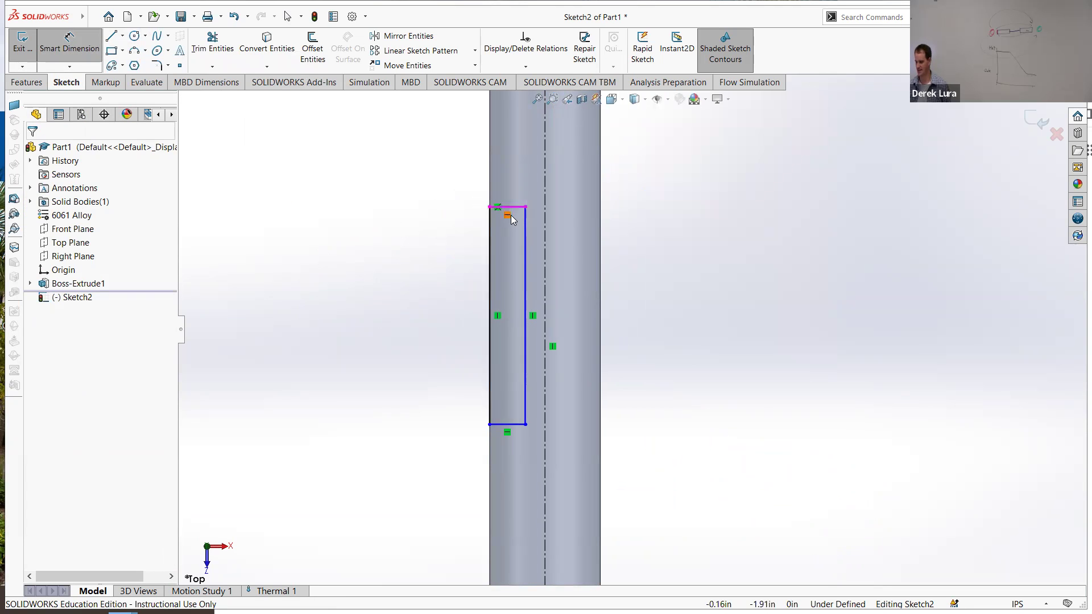
pyautogui.click(525, 231)
pyautogui.click(546, 236)
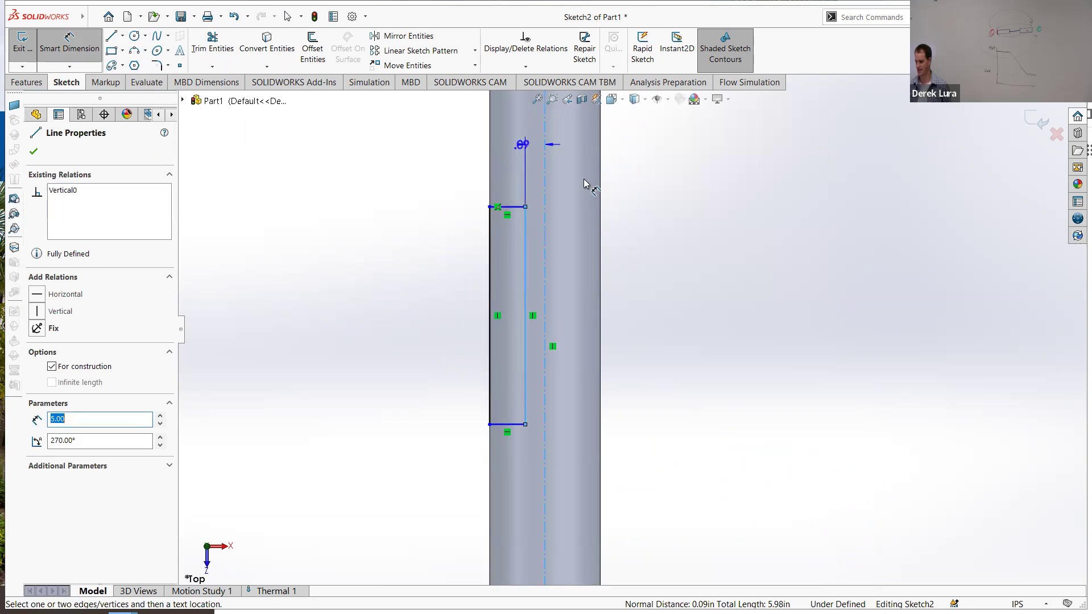
pyautogui.click(589, 273)
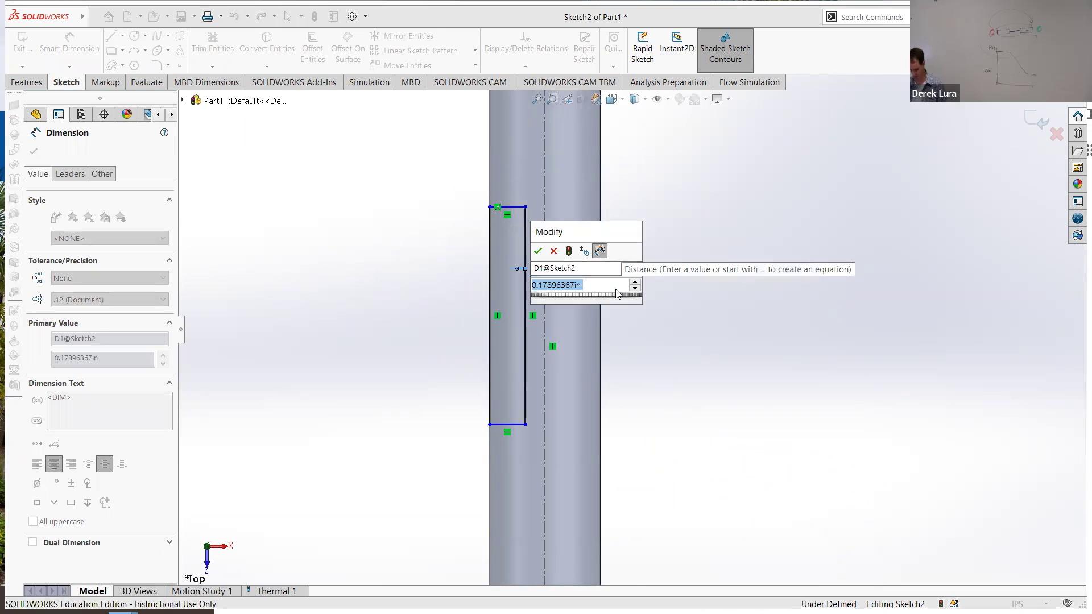
pyautogui.write('.125')
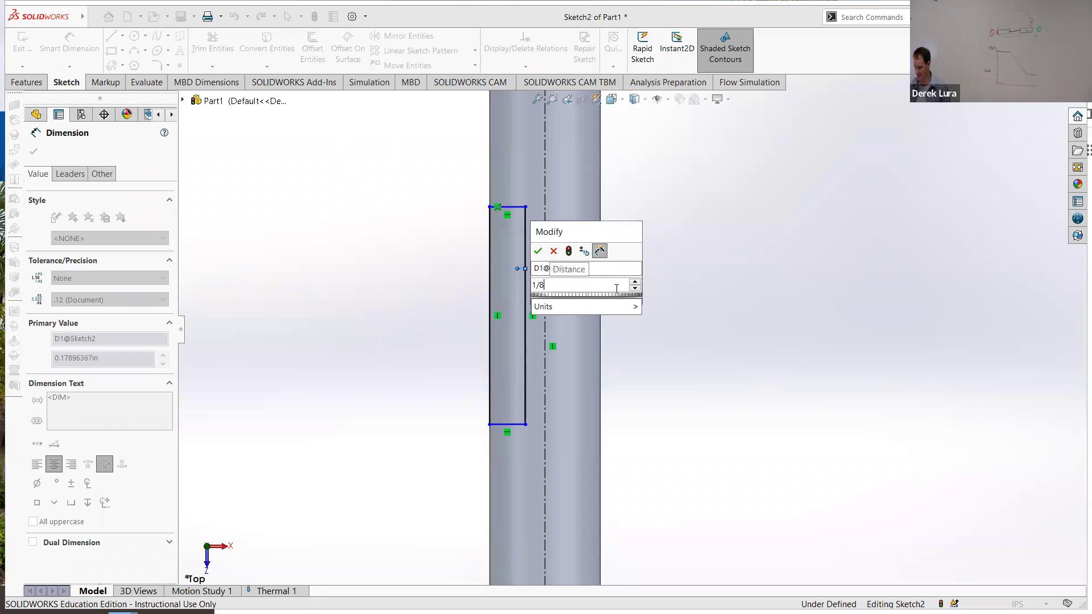
pyautogui.press('Return')
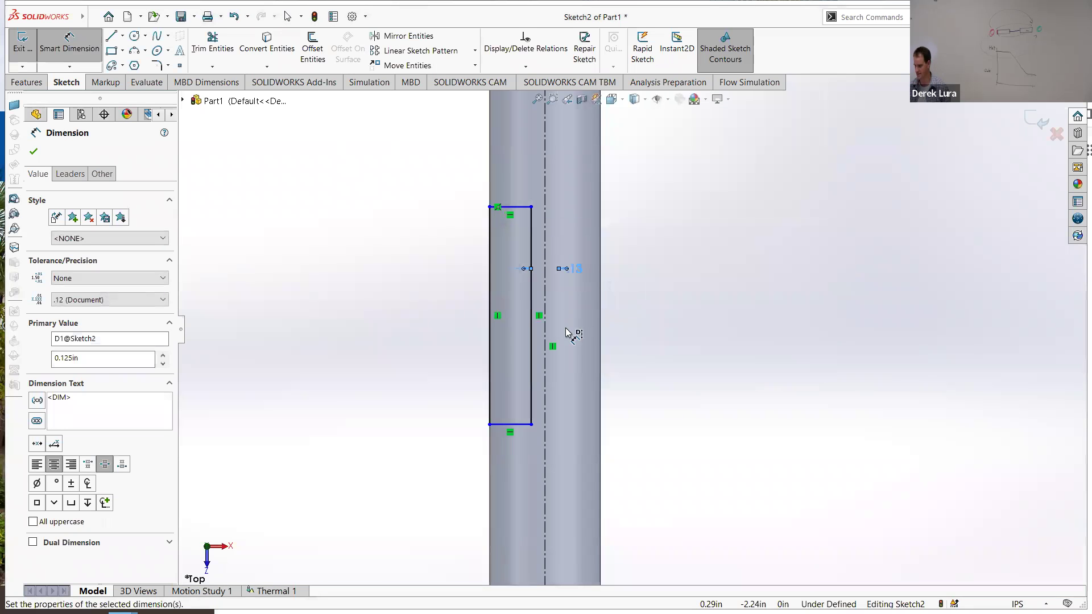
# Step: Dimension the rectangle's length along the rod as 1 in between its two short edges
pyautogui.scroll(1, 560, 256)
pyautogui.click(549, 244)
pyautogui.click(547, 395)
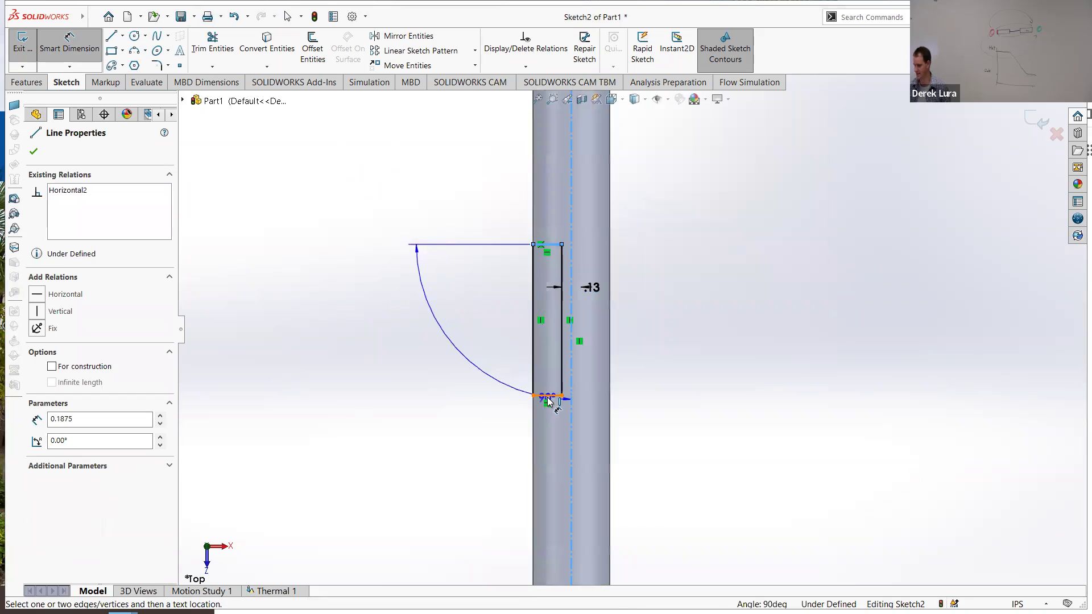
pyautogui.click(423, 329)
pyautogui.write('1')
pyautogui.press('Return')
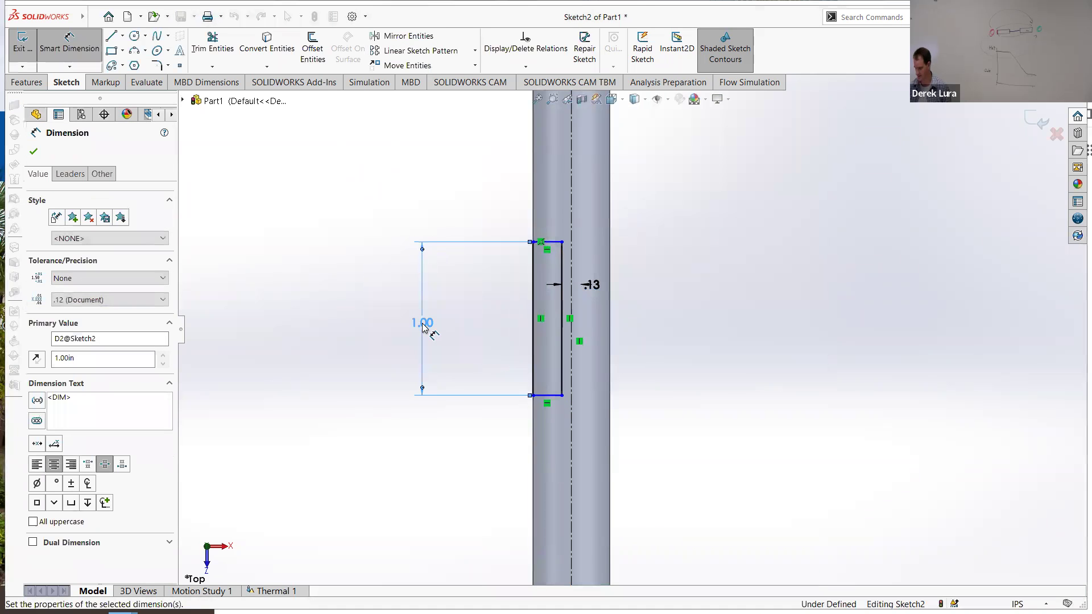
# Step: Dimension the rectangle's edge nearest the origin 2 in from the rod's end face at the origin
pyautogui.scroll(5, 455, 319)
pyautogui.scroll(-2, 615, 296)
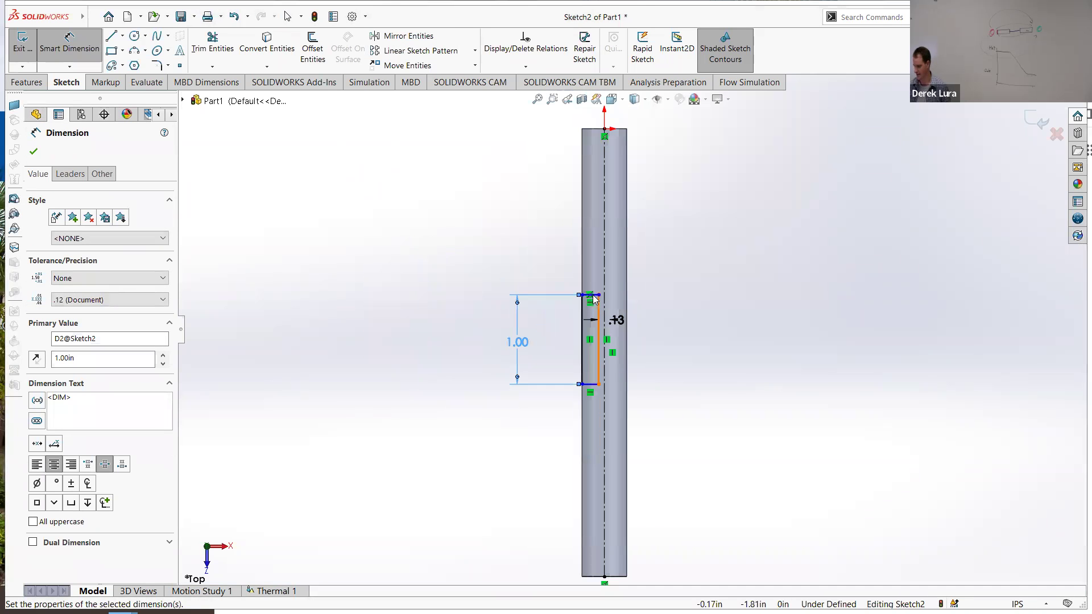
pyautogui.scroll(2, 629, 335)
pyautogui.scroll(-2, 607, 312)
pyautogui.scroll(4, 614, 253)
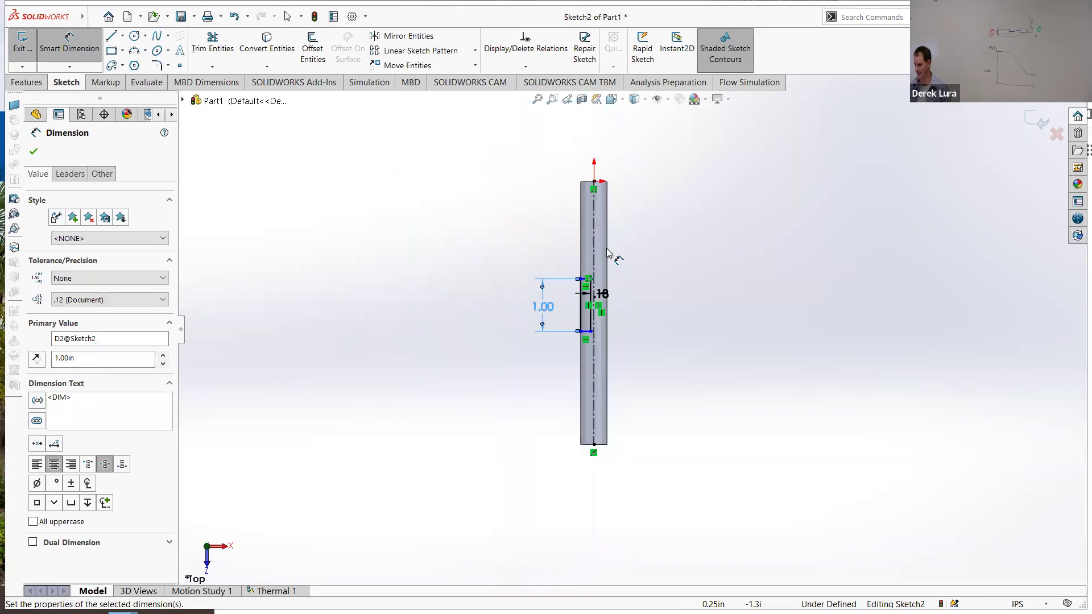
pyautogui.scroll(-4, 602, 341)
pyautogui.scroll(-3, 575, 317)
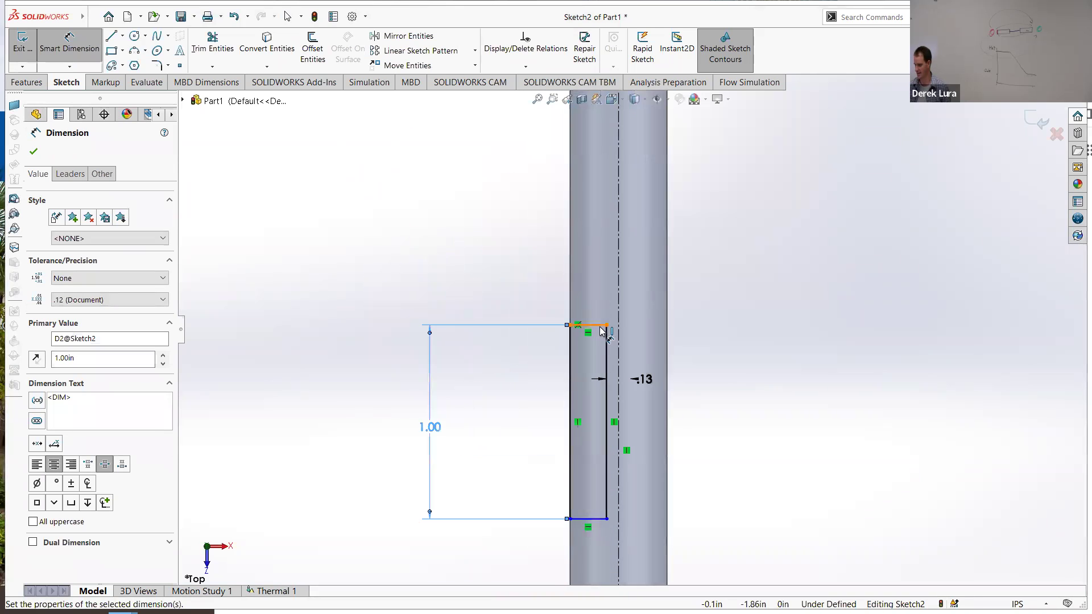
pyautogui.click(589, 325)
pyautogui.scroll(4, 591, 325)
pyautogui.click(612, 212)
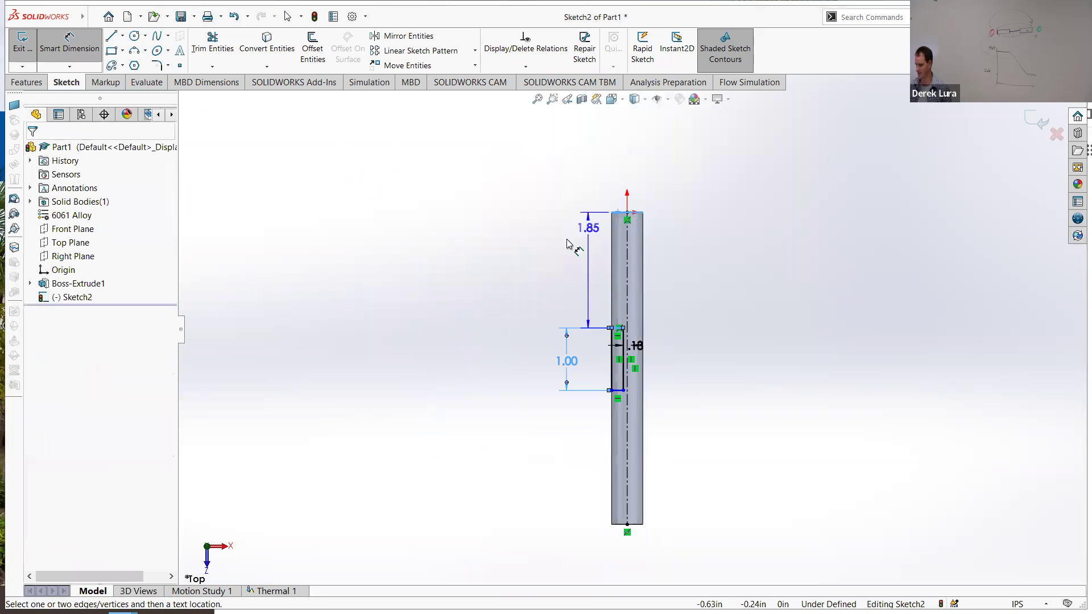
pyautogui.click(537, 250)
pyautogui.write('2')
pyautogui.press('Return')
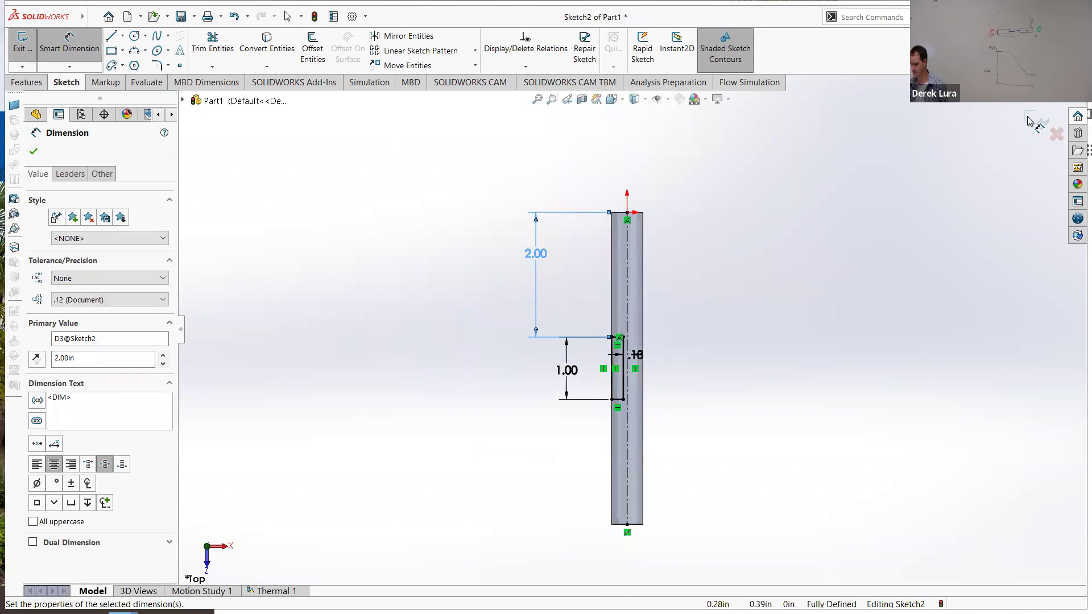
# Step: Revolve-cut the rectangle 360 degrees about the centerline to form a thin neck in the rod's middle
pyautogui.click(28, 83)
pyautogui.click(210, 43)
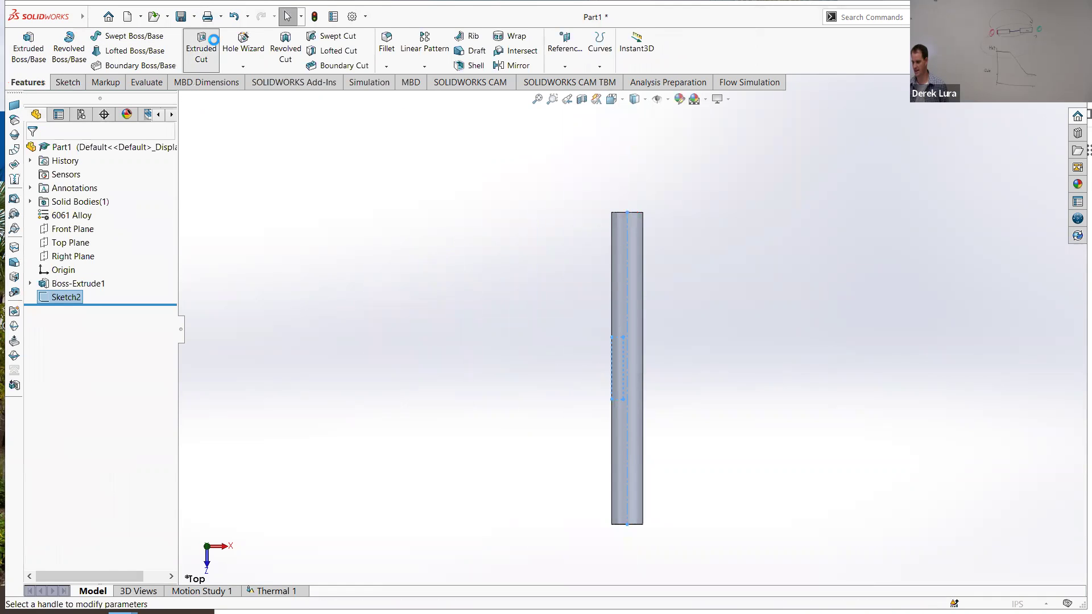
pyautogui.click(52, 151)
pyautogui.click(283, 54)
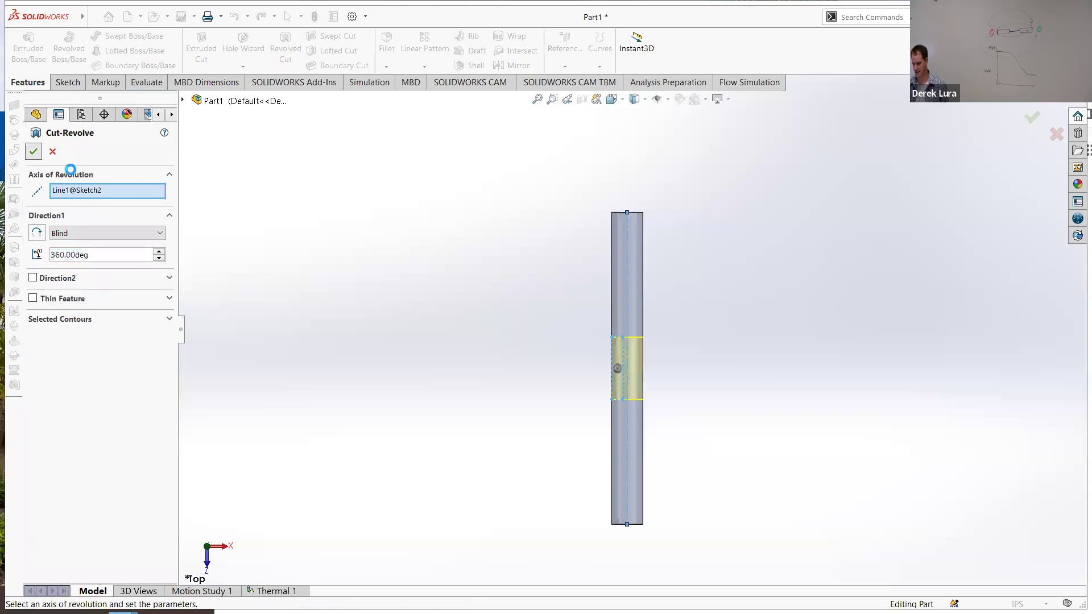
pyautogui.click(34, 151)
pyautogui.scroll(-2, 615, 443)
pyautogui.scroll(3, 648, 418)
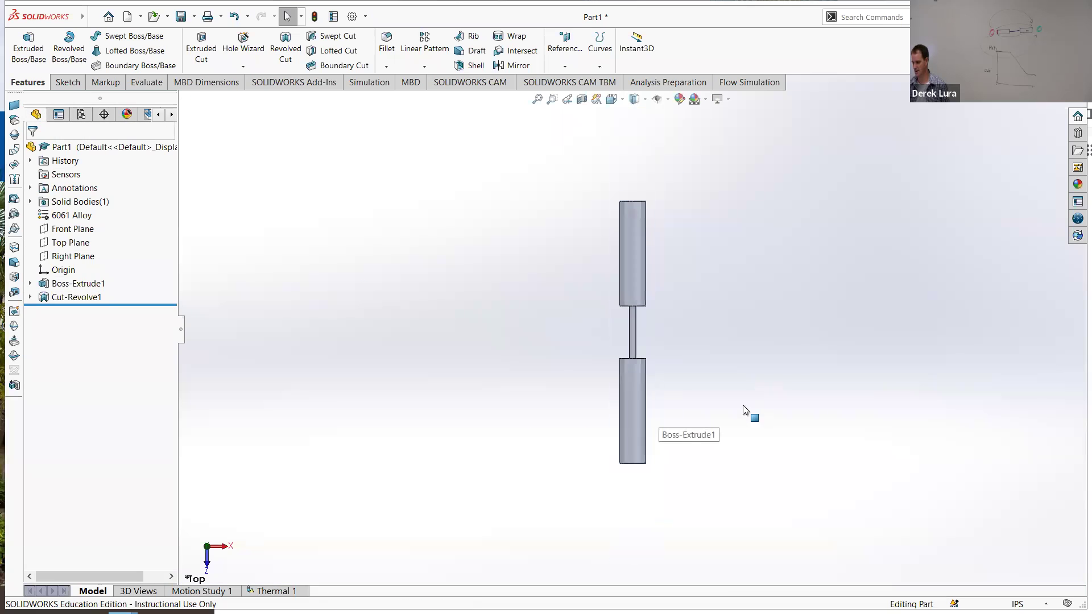
pyautogui.scroll(-3, 771, 421)
pyautogui.scroll(-1, 574, 245)
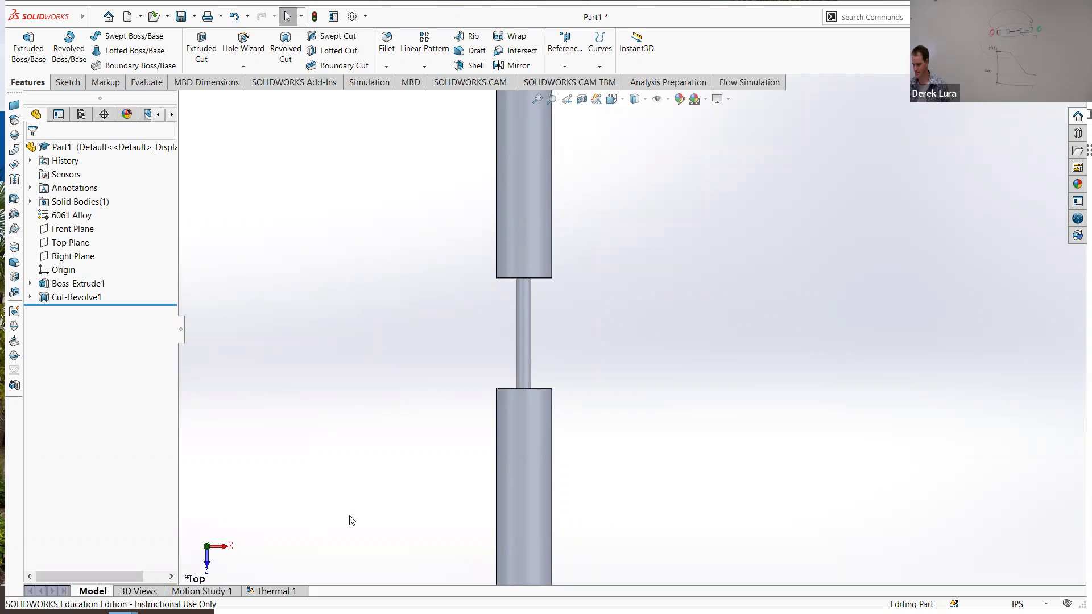
pyautogui.press('f')
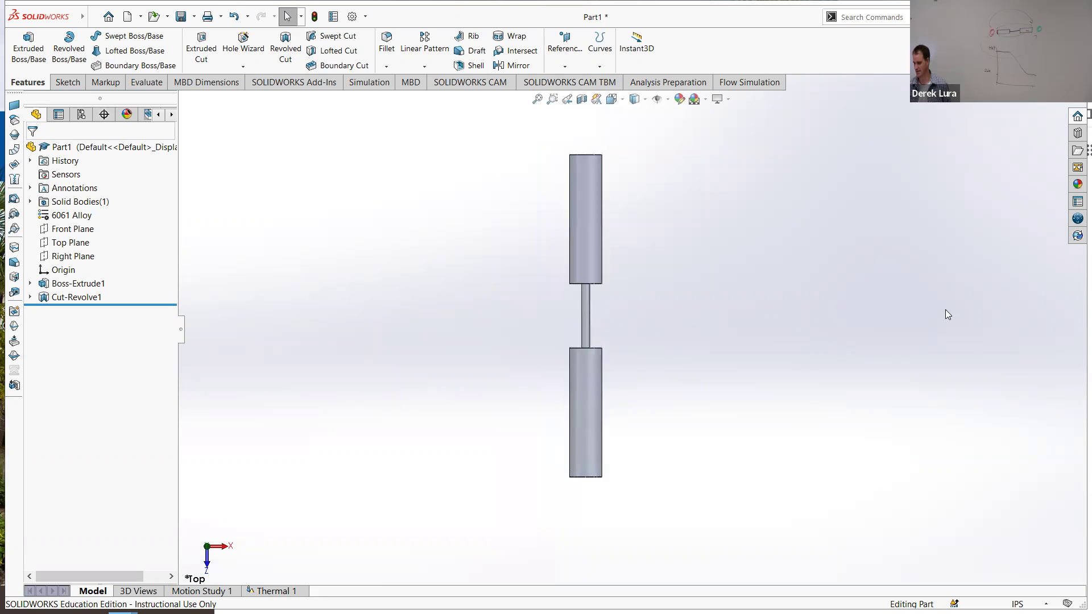
pyautogui.scroll(-2, 910, 327)
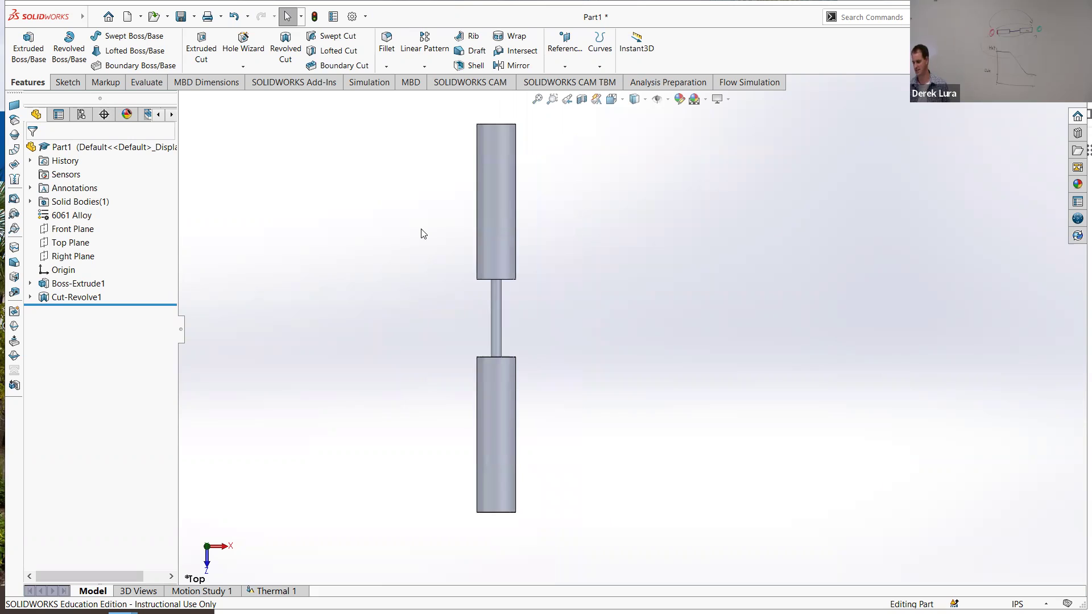
# Step: Rerun the Thermal 1 study on the necked rod and display its Z heat flux plot
pyautogui.click(263, 592)
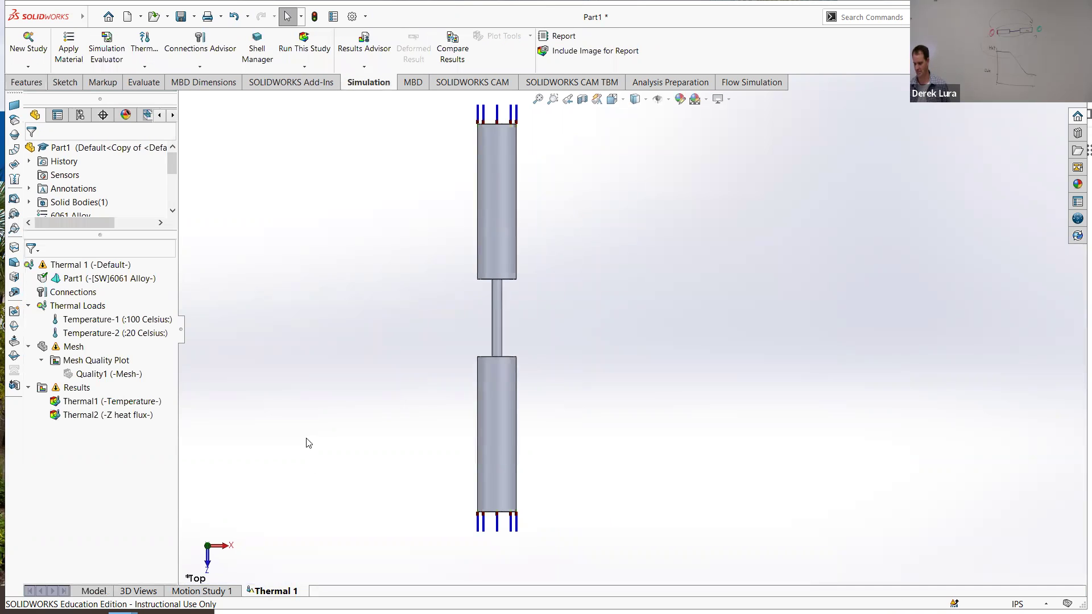
pyautogui.click(303, 41)
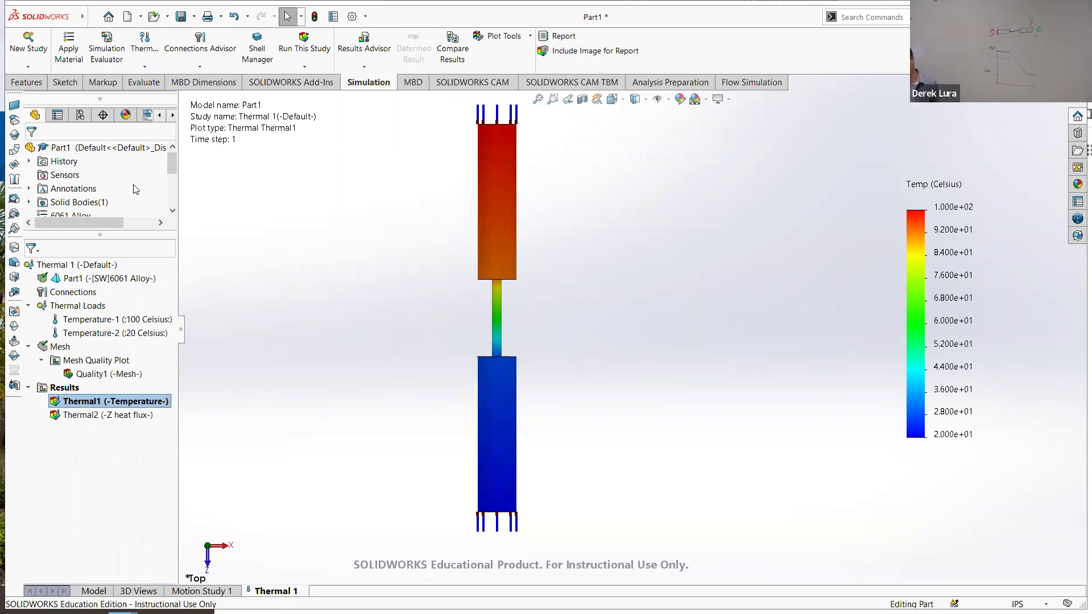
pyautogui.rightClick(110, 415)
pyautogui.click(136, 428)
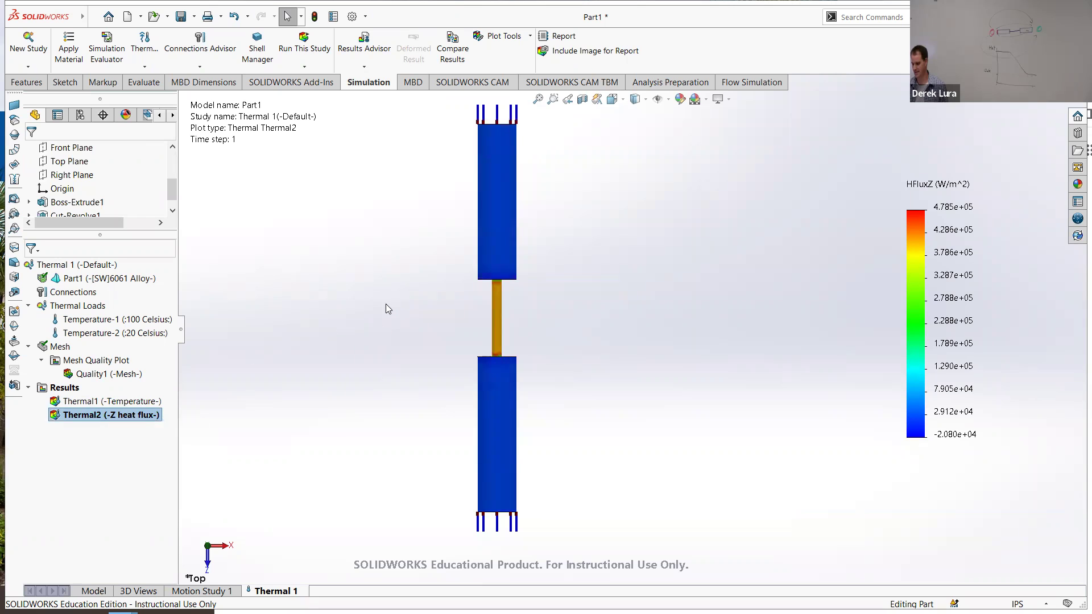
# Step: Examine the Z heat flux distribution along the thin neck and at its junctions with the thick sections
pyautogui.moveTo(386, 309); pyautogui.dragTo(432, 187, button='middle')
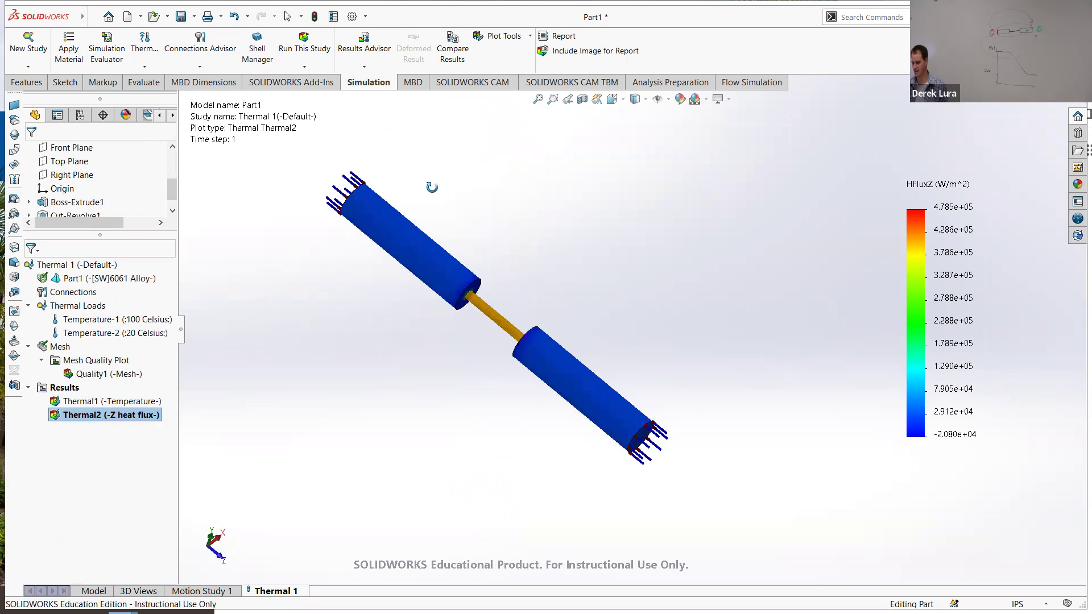
pyautogui.scroll(-3, 432, 187)
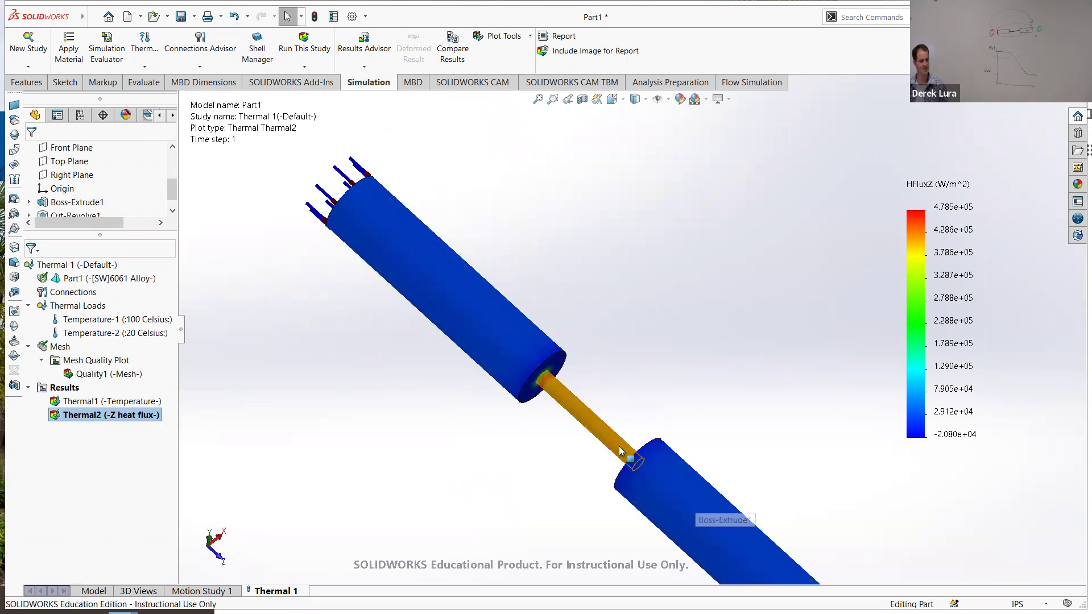
pyautogui.scroll(-3, 534, 364)
pyautogui.moveTo(526, 348); pyautogui.dragTo(521, 397, button='middle')
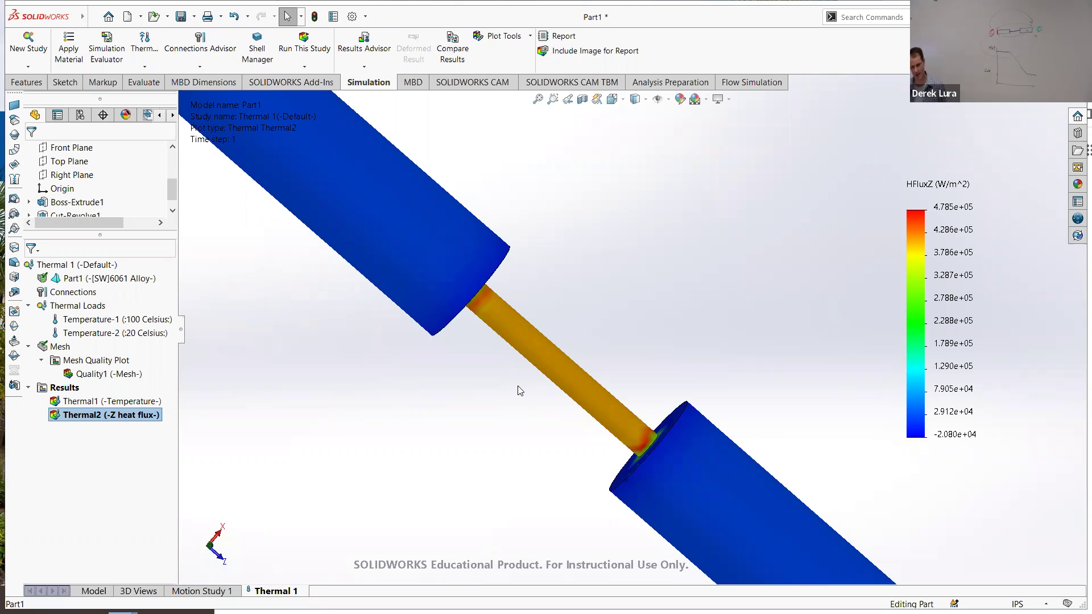
pyautogui.press('f')
pyautogui.scroll(1, 619, 419)
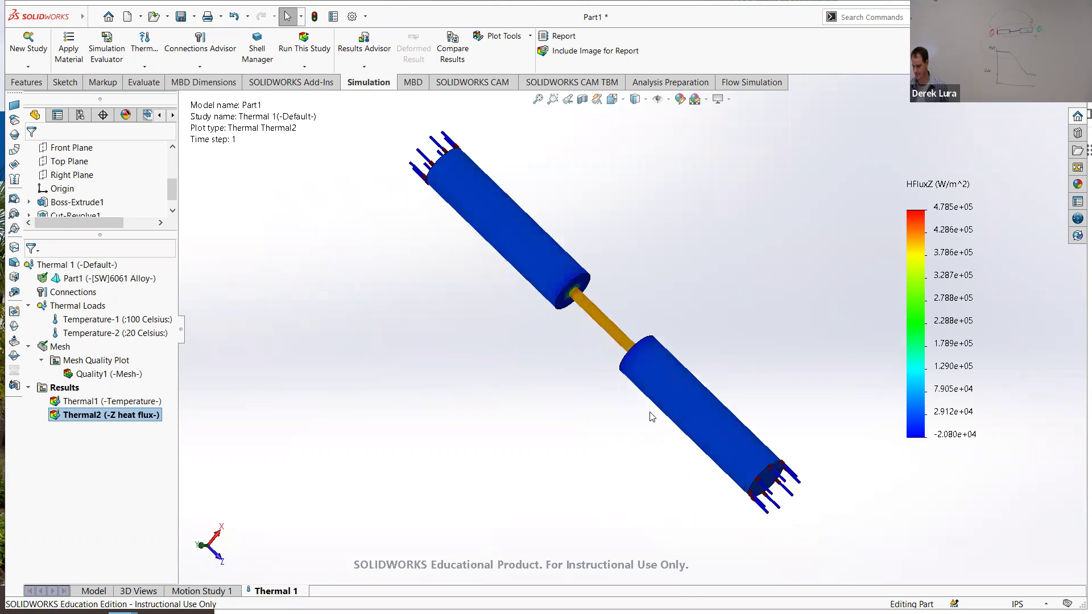
pyautogui.scroll(-1, 650, 413)
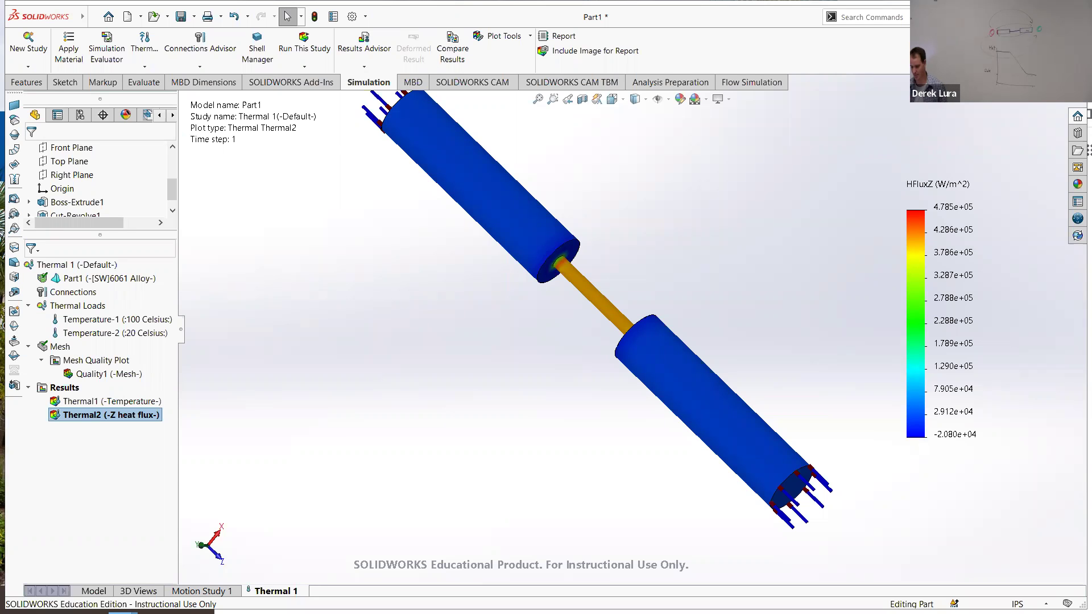
# Step: Edit the neck cut's sketch, setting the distance from the rod's end face at the origin to 1 in, and rebuild the part
pyautogui.click(93, 591)
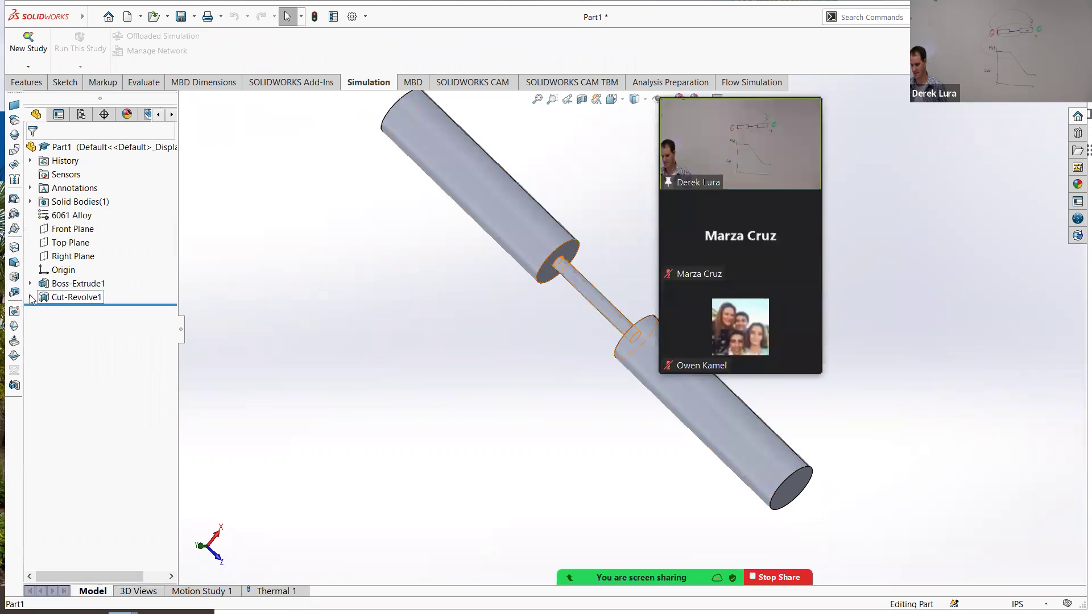
pyautogui.click(62, 297)
pyautogui.click(30, 297)
pyautogui.click(76, 310)
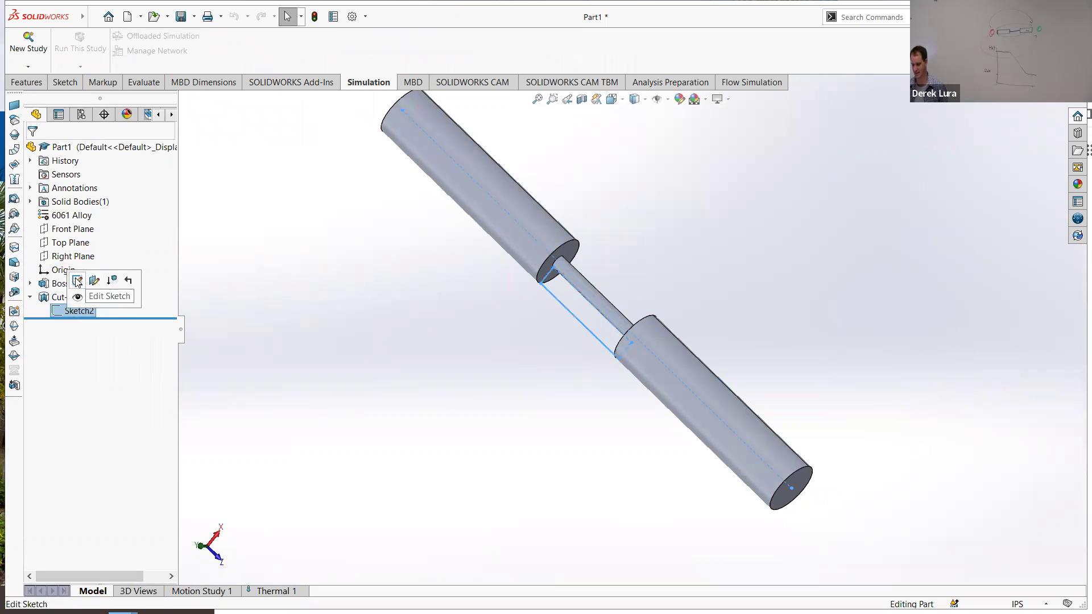
pyautogui.click(77, 281)
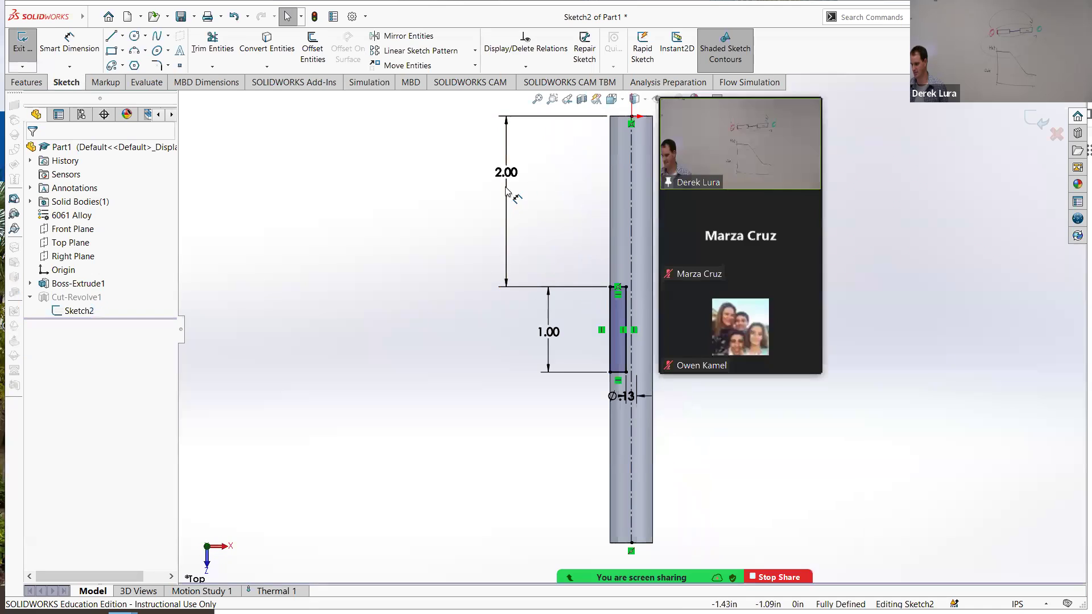
pyautogui.doubleClick(506, 172)
pyautogui.press('Return')
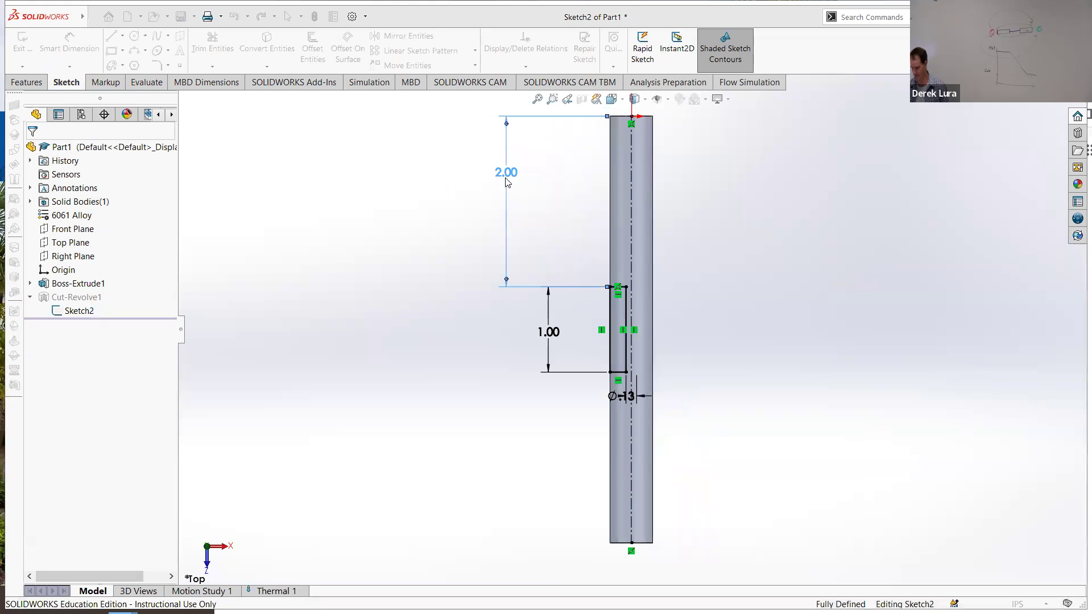
pyautogui.click(33, 150)
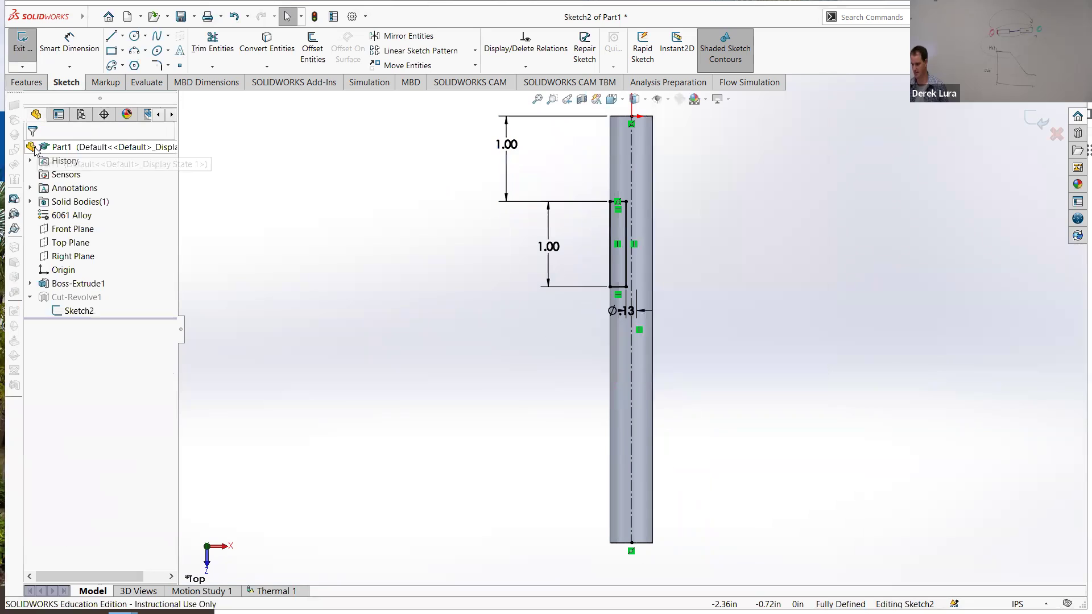
pyautogui.click(1031, 118)
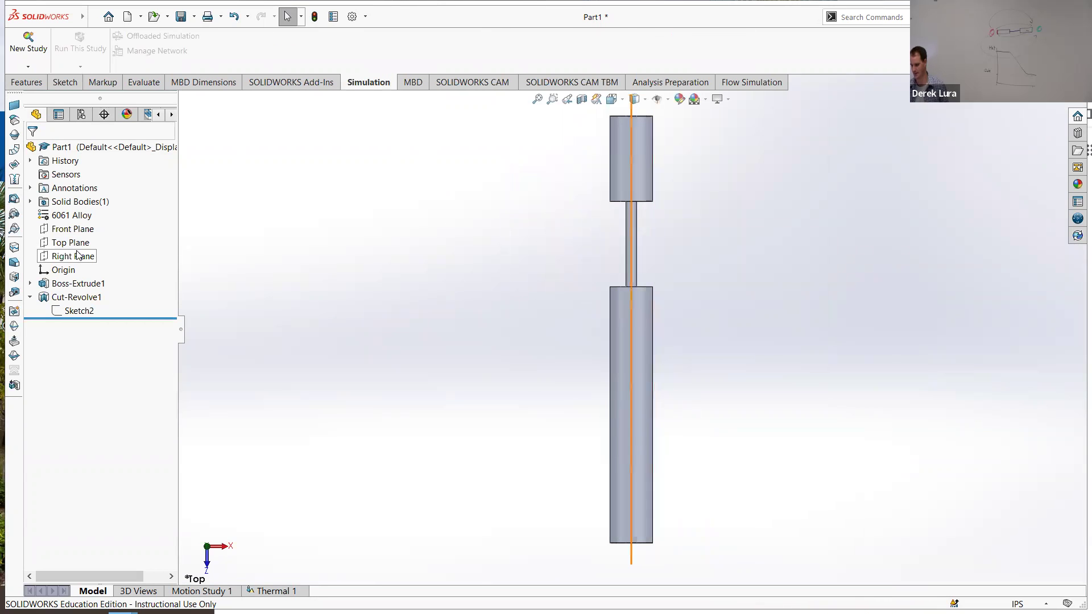
# Step: Sketch a thin rectangle on the Top Plane, about 2.41 by 0.07 in, from the rod's axis outward below the neck
pyautogui.click(71, 243)
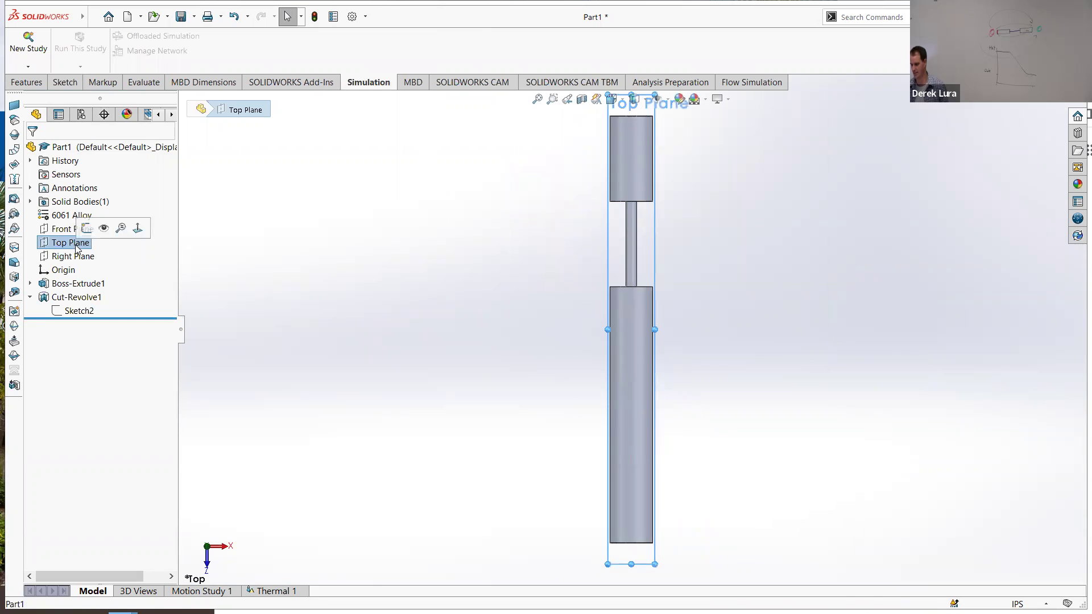
pyautogui.click(105, 226)
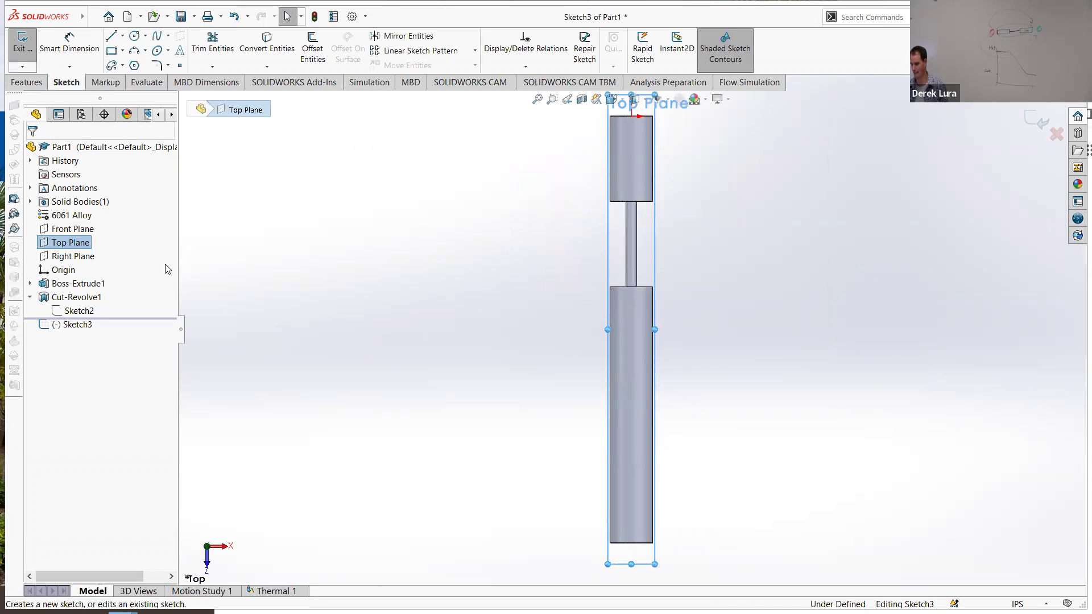
pyautogui.click(112, 50)
pyautogui.click(631, 304)
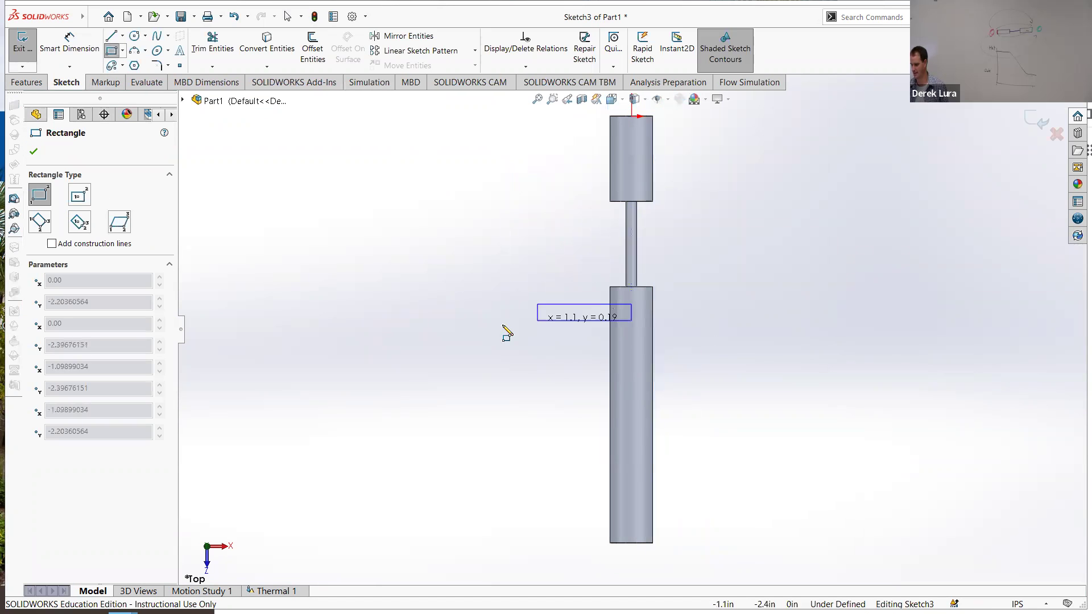
pyautogui.click(426, 311)
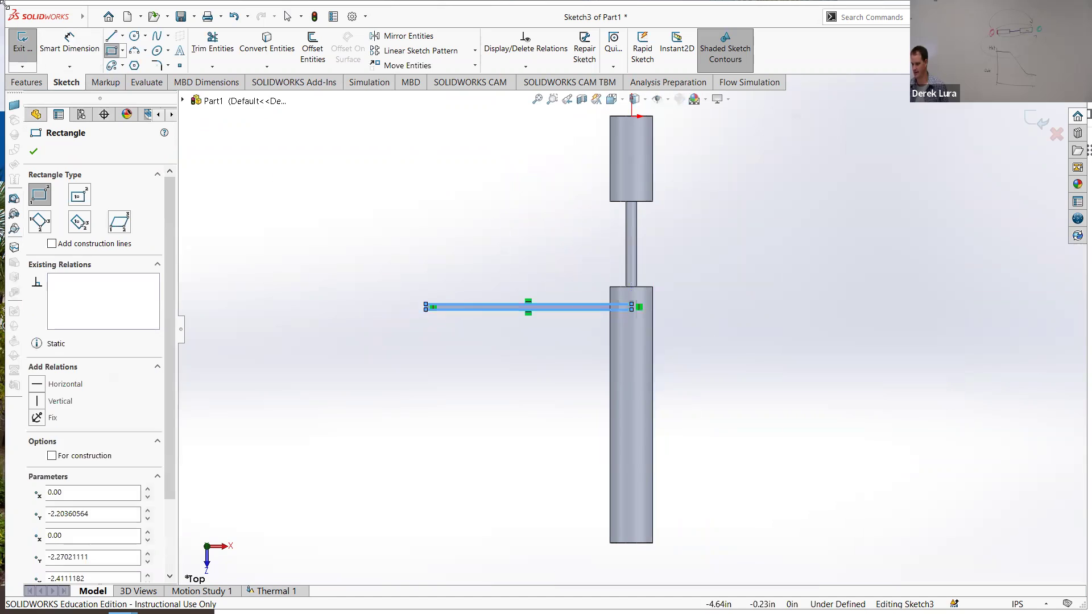
# Step: Dimension the rectangle's long edge as 1 in
pyautogui.click(63, 50)
pyautogui.click(462, 312)
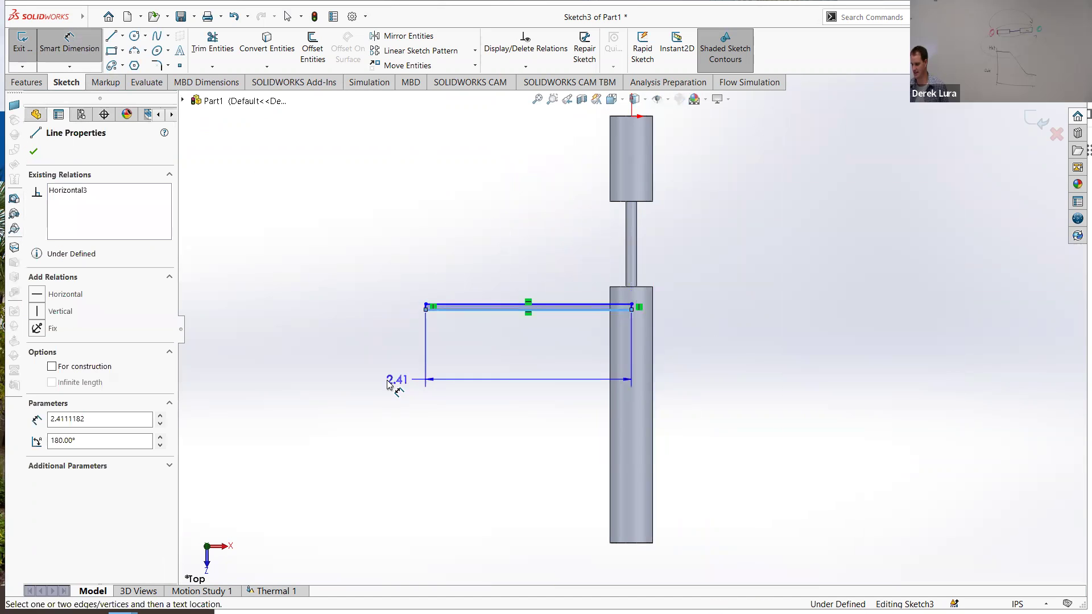
pyautogui.click(494, 363)
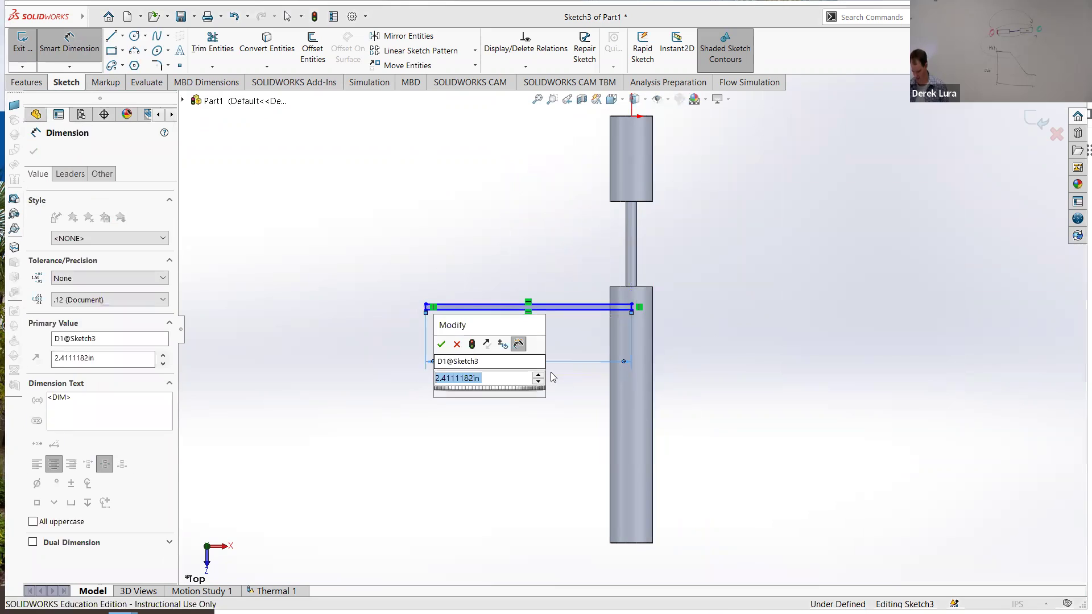
pyautogui.write('5')
pyautogui.press('Return')
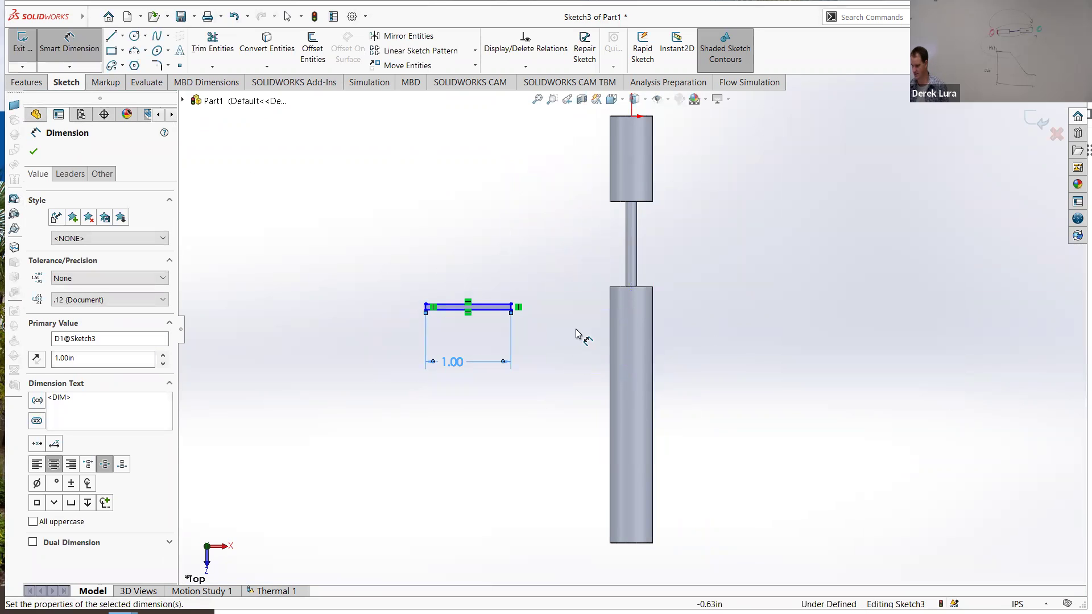
pyautogui.scroll(-2, 546, 312)
# Step: Draw a centerline along the rod's axis from the origin to the middle of the far end face
pyautogui.click(70, 49)
pyautogui.scroll(2, 524, 181)
pyautogui.click(122, 36)
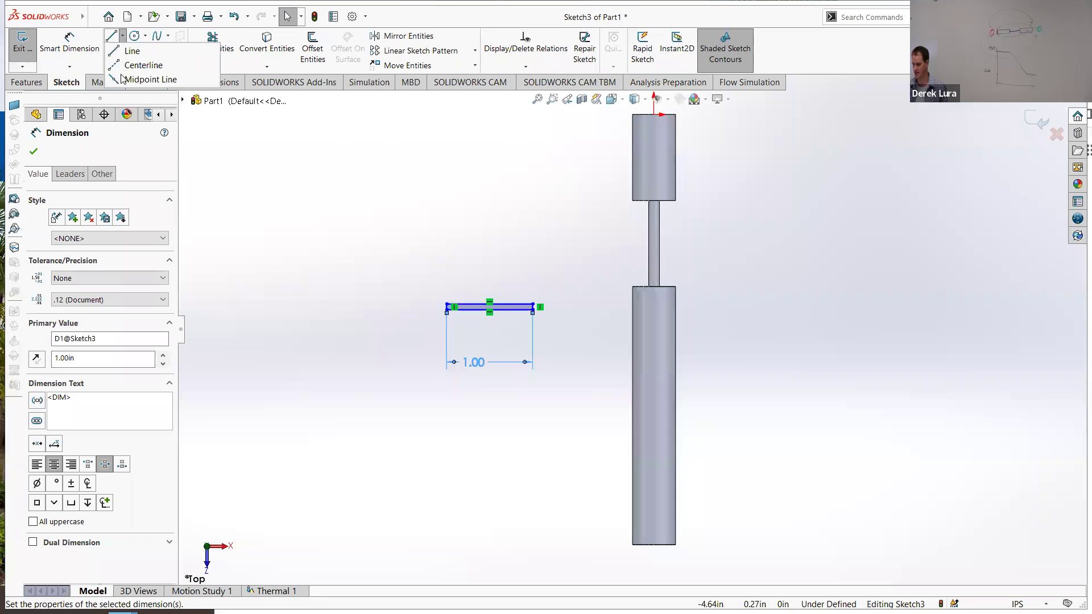
pyautogui.click(145, 59)
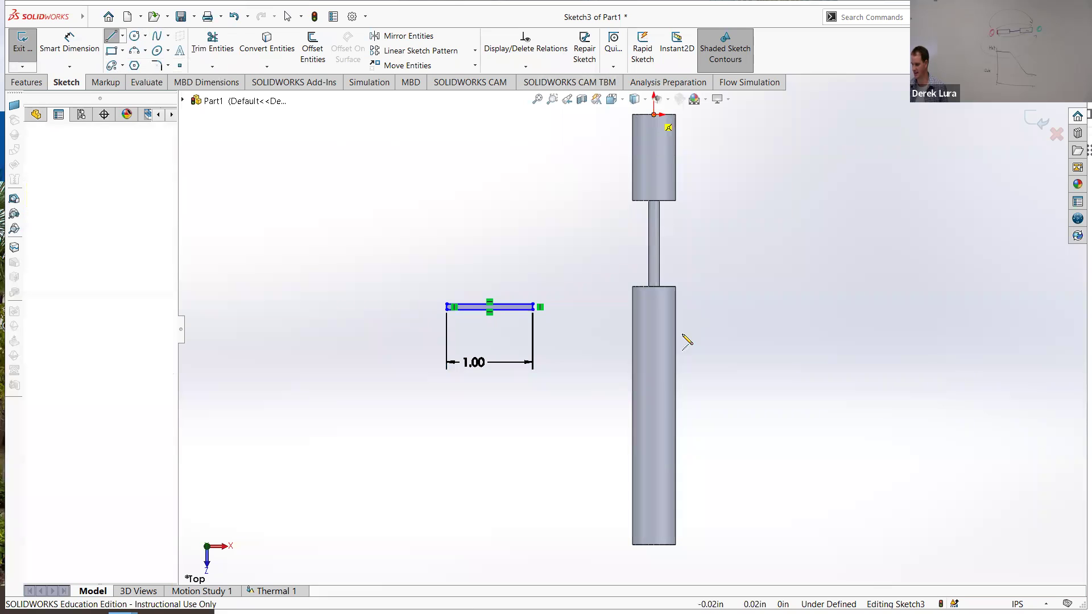
pyautogui.click(654, 114)
pyautogui.click(654, 545)
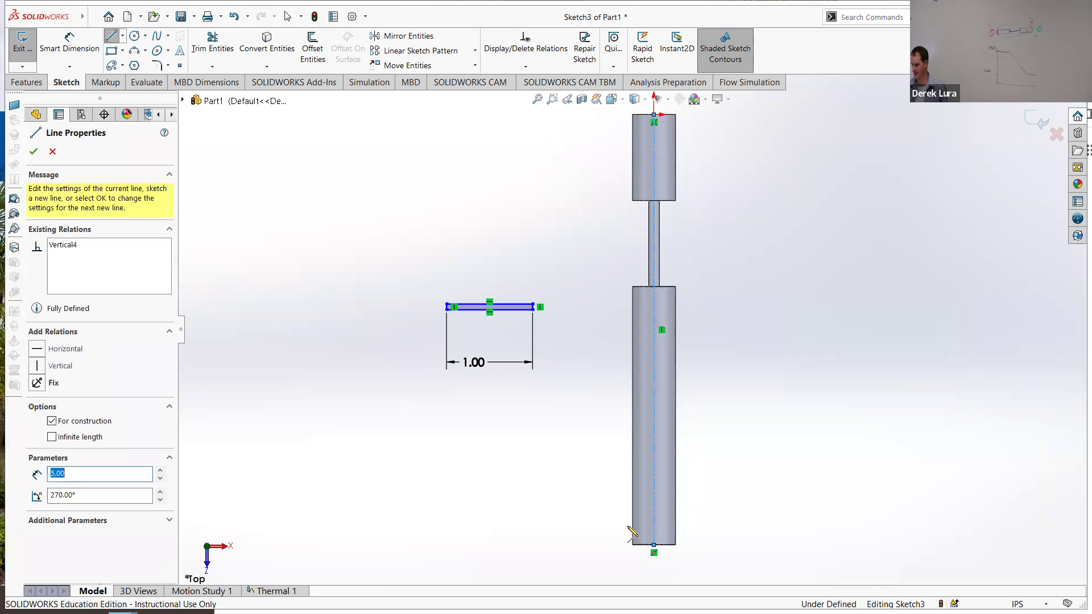
# Step: Make the rectangle's short edge nearest the rod collinear with the centerline
pyautogui.scroll(-5, 603, 344)
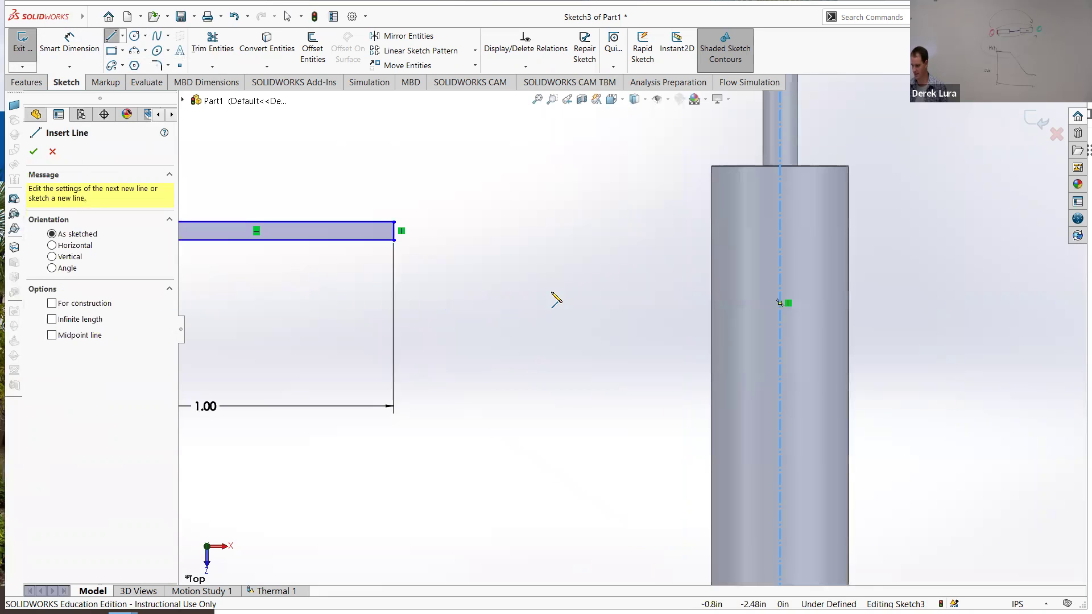
pyautogui.click(118, 45)
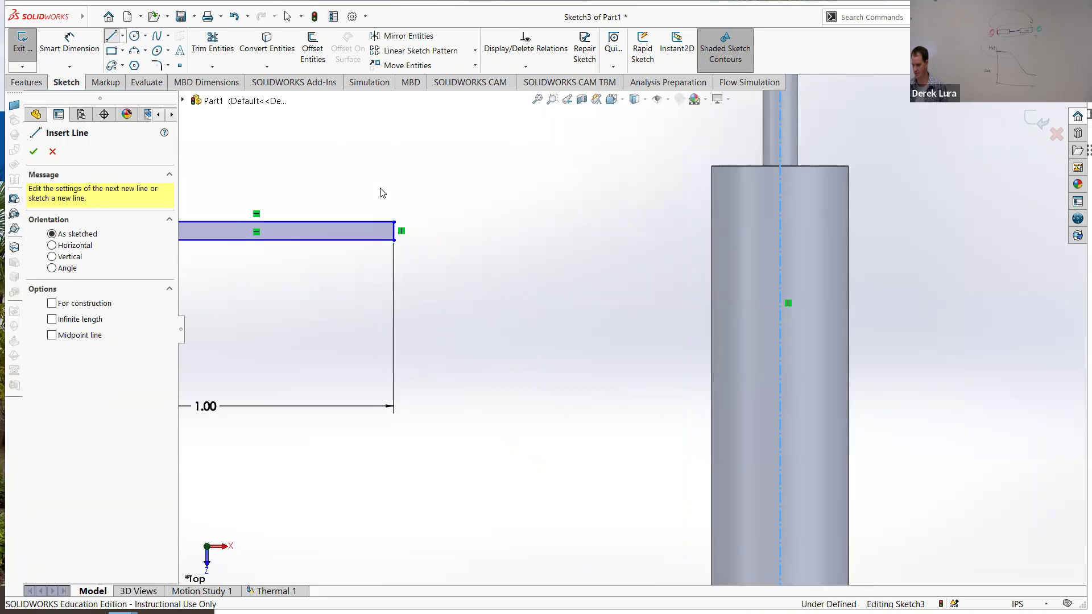
pyautogui.click(780, 383)
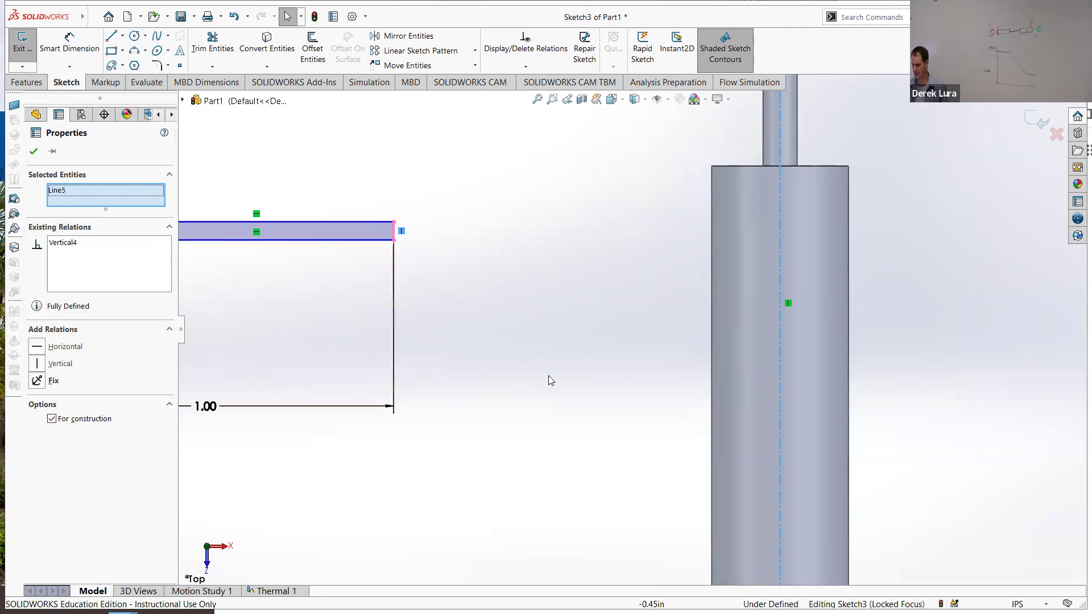
pyautogui.press('Escape')
pyautogui.click(780, 460)
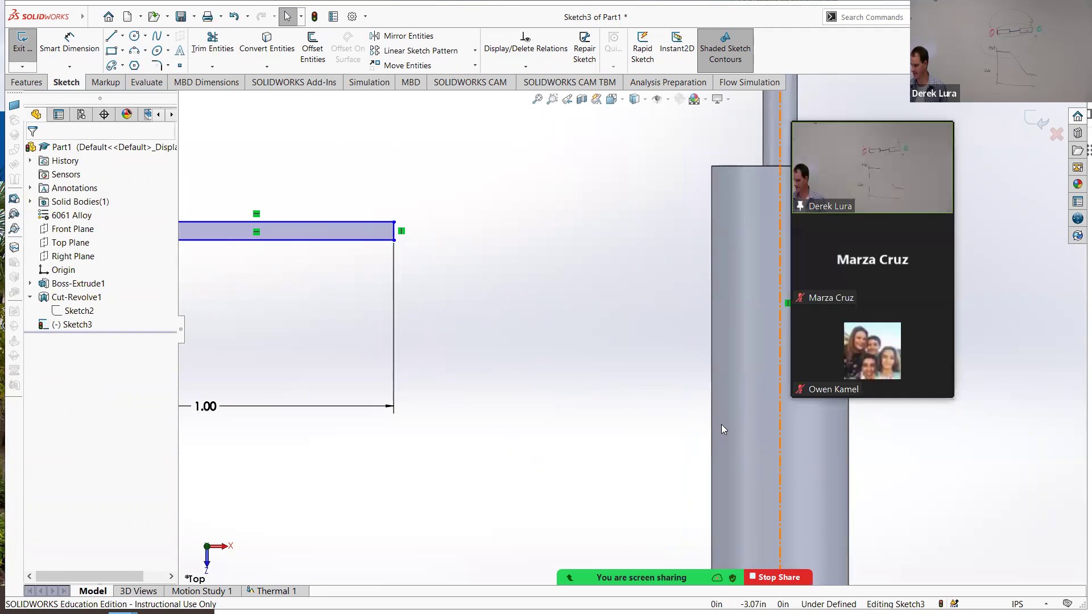
pyautogui.keyDown('ctrl'); pyautogui.click(394, 234); pyautogui.keyUp('ctrl')
pyautogui.click(43, 386)
pyautogui.scroll(6, 467, 406)
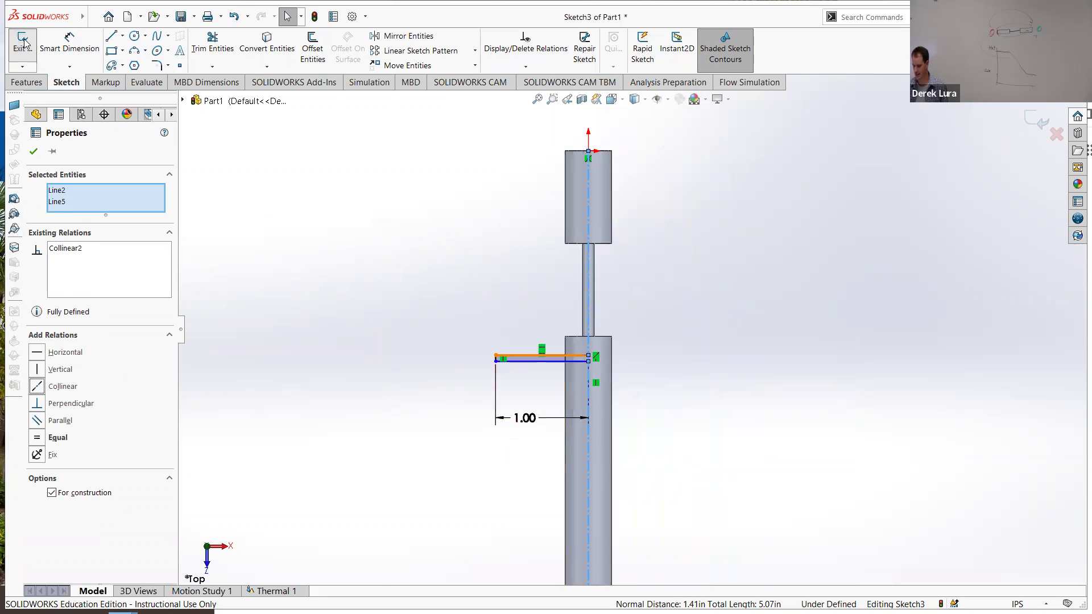
# Step: Dimension the rectangle's outer short edge as 0.1 in to set its thickness
pyautogui.click(63, 47)
pyautogui.scroll(-3, 492, 360)
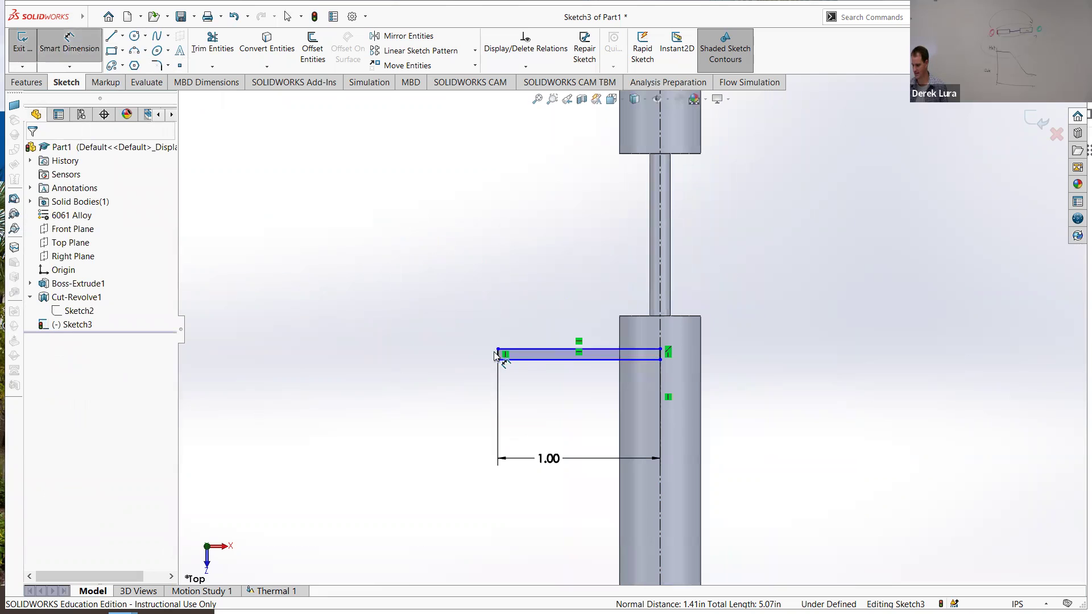
pyautogui.click(495, 358)
pyautogui.click(386, 328)
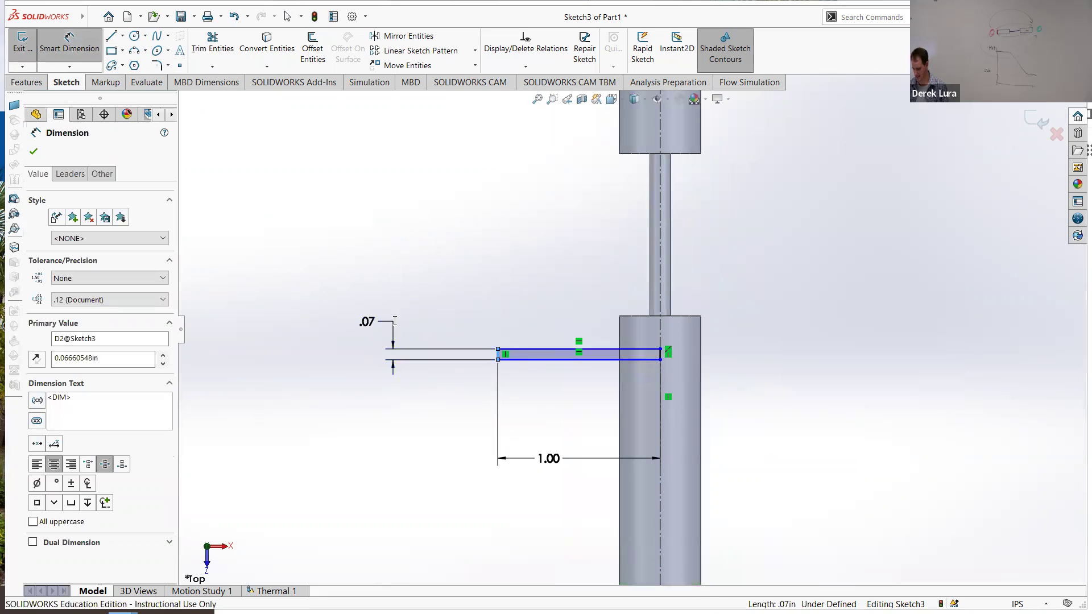
pyautogui.write('.1')
pyautogui.press('Return')
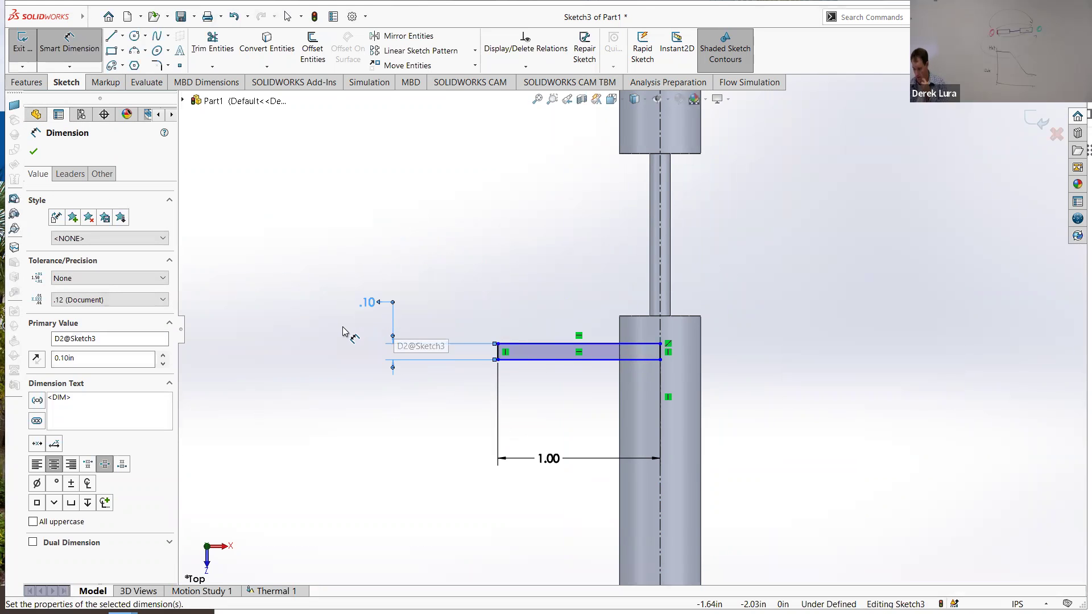
# Step: Dimension the rectangle's long edge nearest the neck 0.5 in from the shoulder of the longer thick section
pyautogui.click(591, 344)
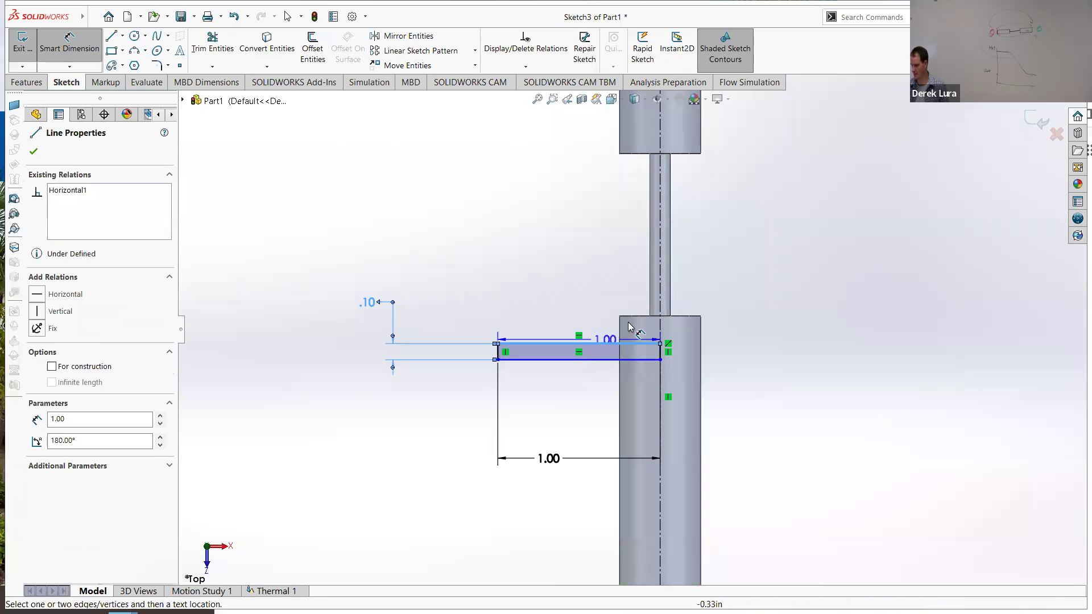
pyautogui.click(633, 316)
pyautogui.click(555, 285)
pyautogui.write('.5')
pyautogui.press('Return')
# Step: Revolve the rectangle sketch 360° about the rod's centerline, merged with the rod, to form a disc fin
pyautogui.scroll(3, 631, 352)
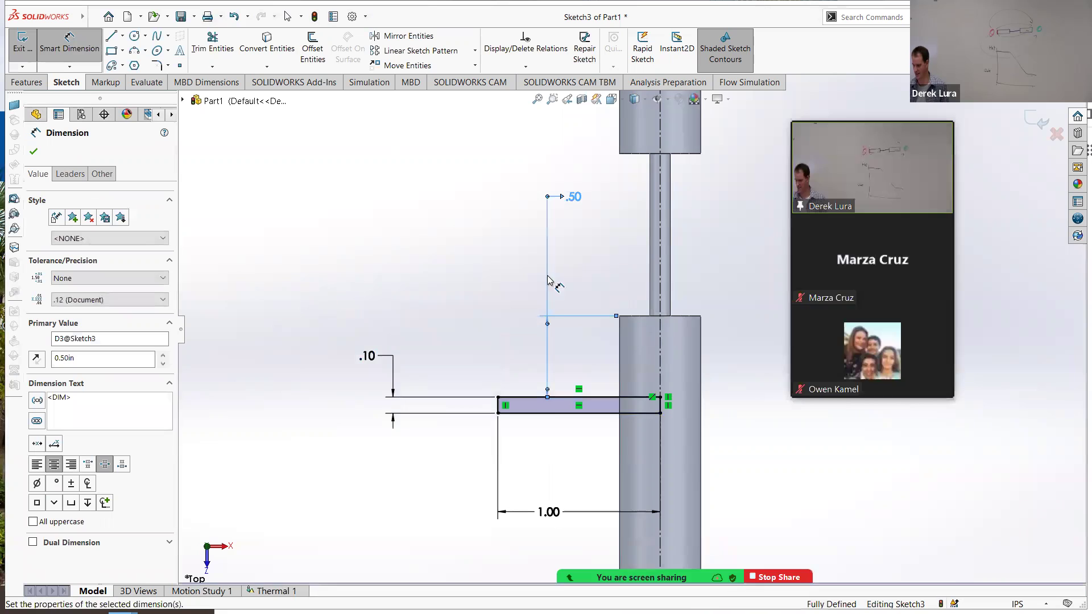
pyautogui.click(27, 82)
pyautogui.click(79, 45)
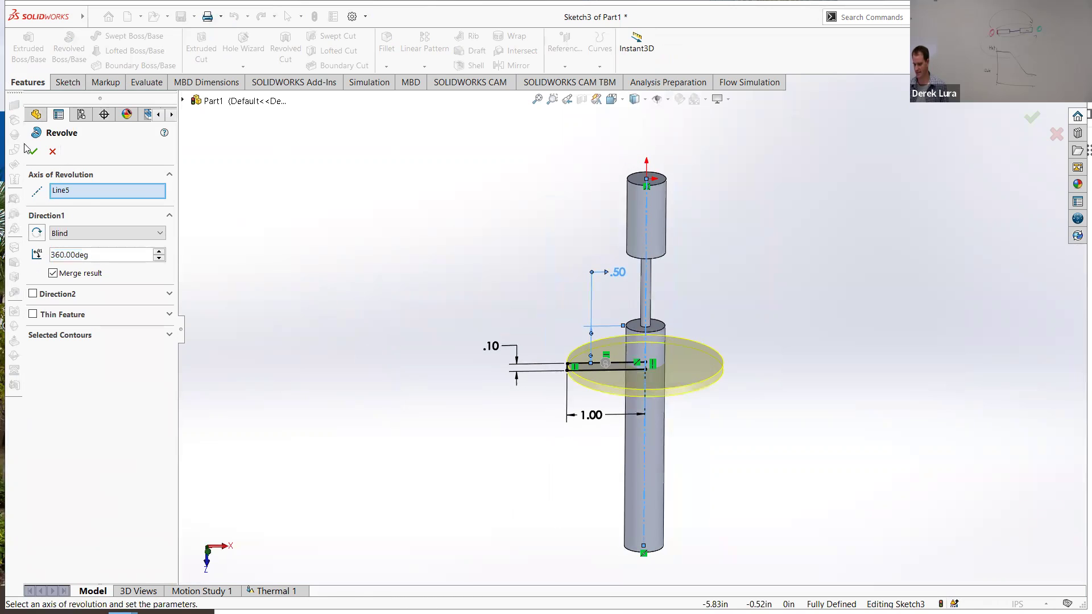
pyautogui.click(31, 151)
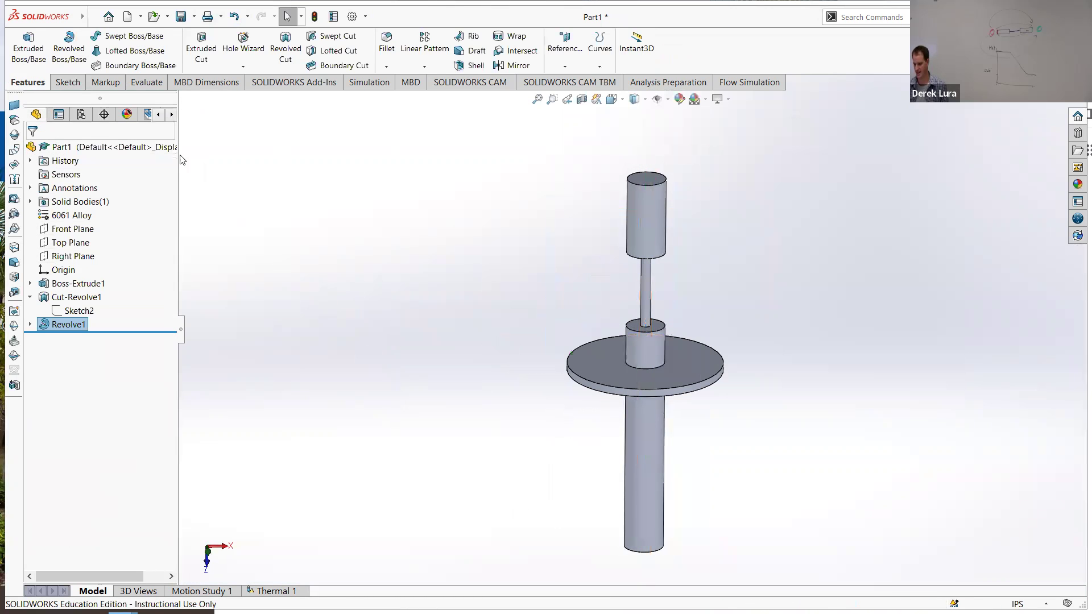
# Step: Set up a linear pattern of the disc fin normal to the rod's end face, reversed away from the neck, with 0.3 in spacing
pyautogui.click(429, 51)
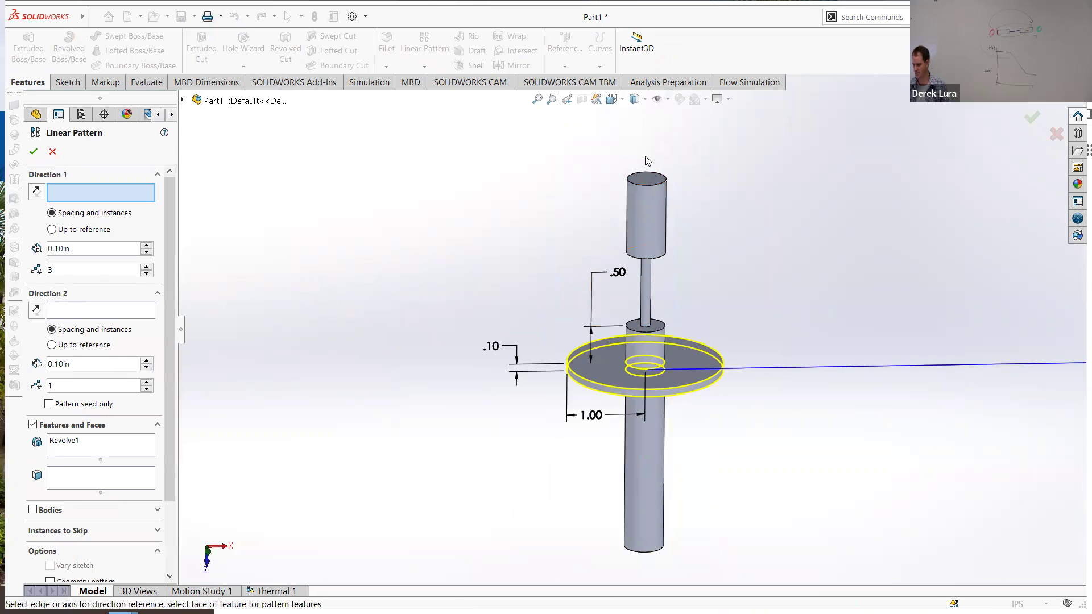
pyautogui.click(638, 188)
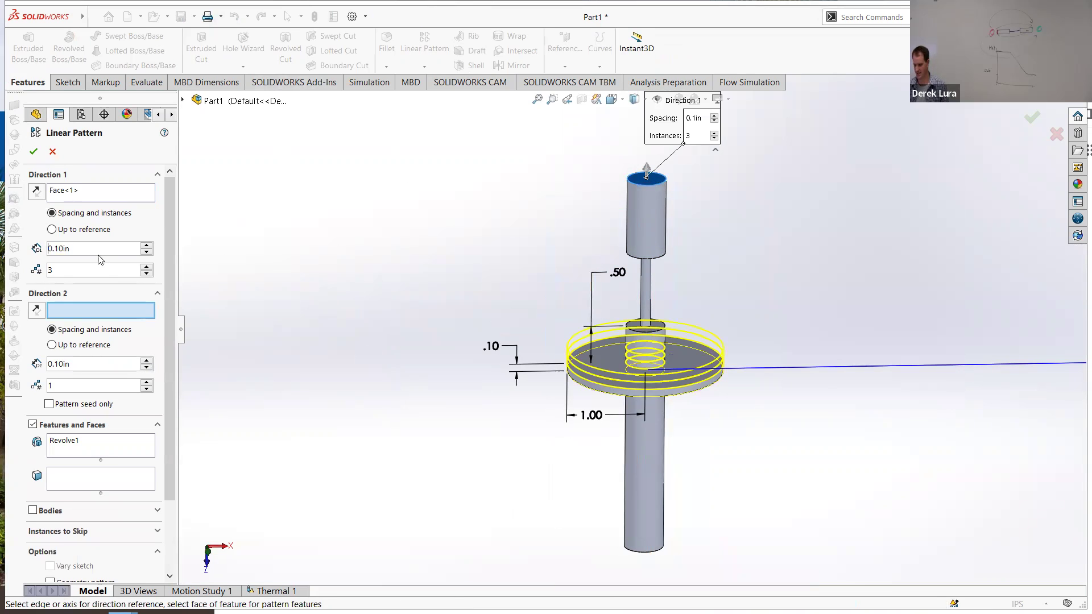
pyautogui.click(36, 191)
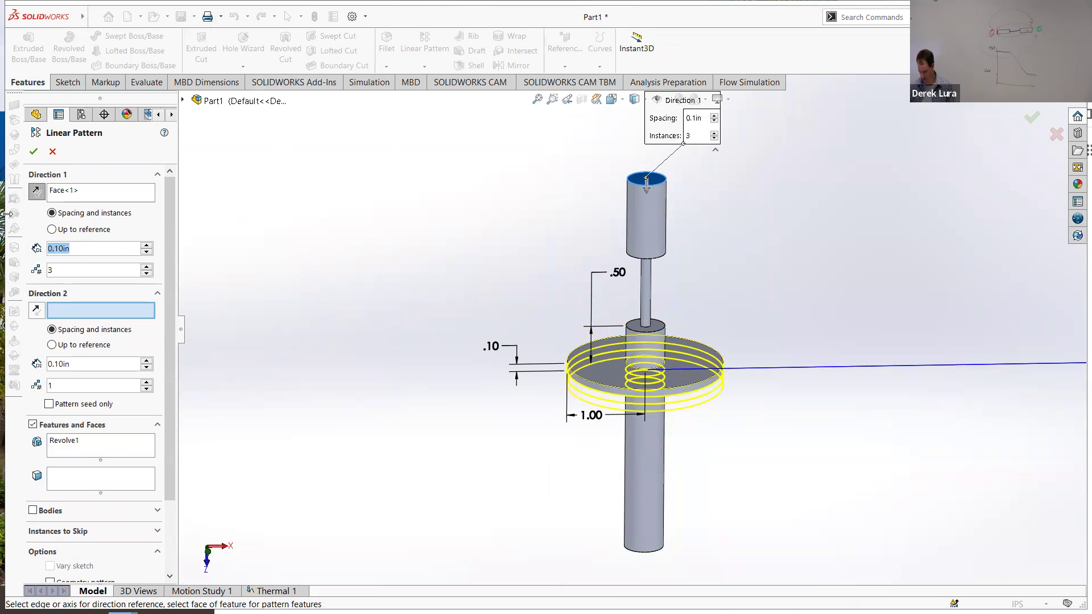
pyautogui.write('.2')
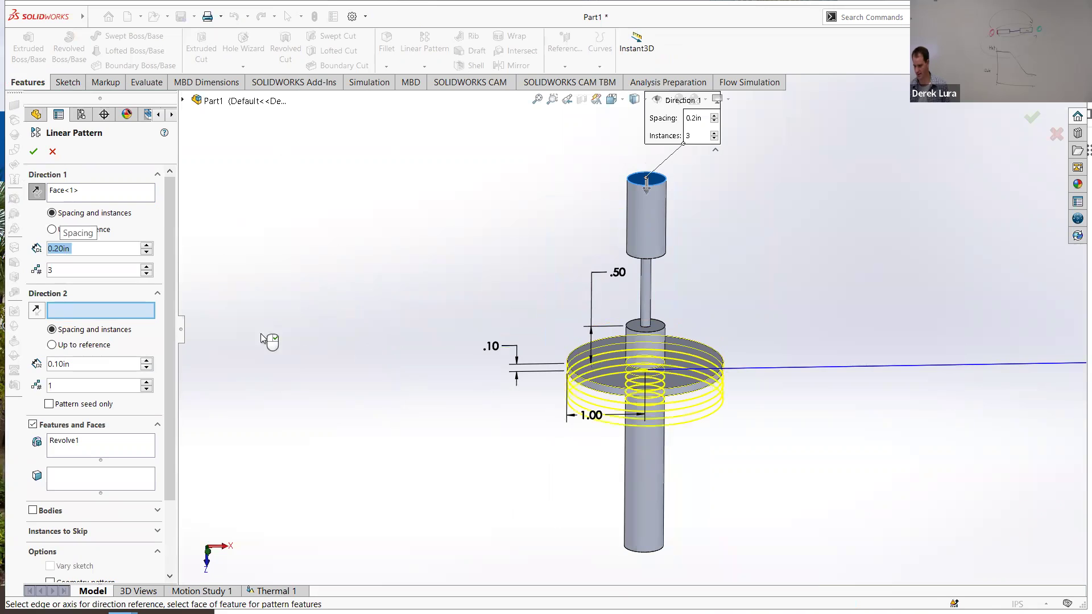
pyautogui.press('Return')
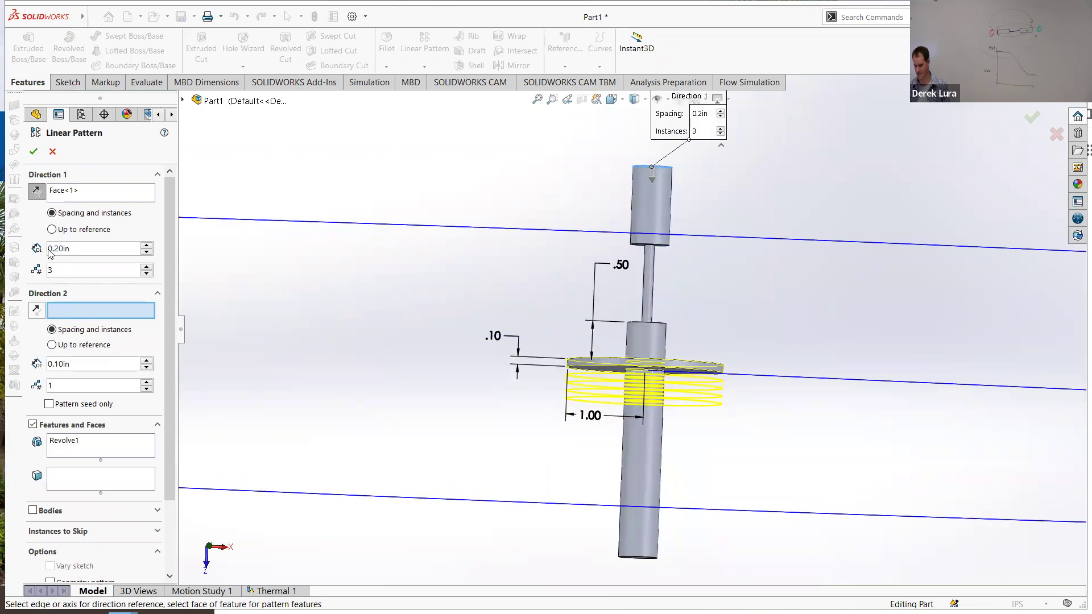
pyautogui.moveTo(80, 247); pyautogui.dragTo(7, 229)
pyautogui.write('.3')
pyautogui.press('Return')
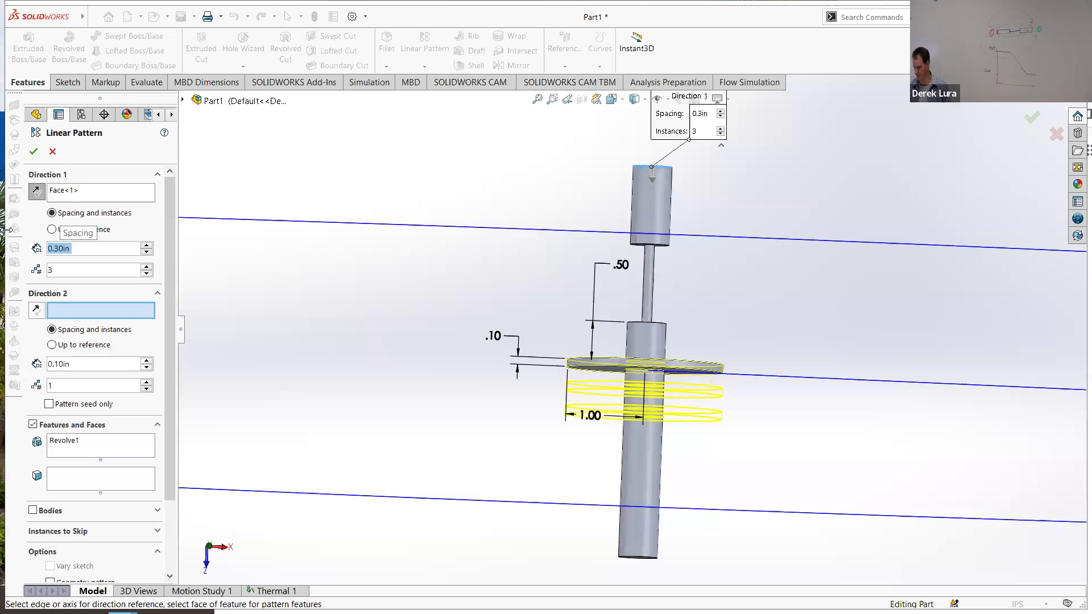
# Step: Set the fin pattern to 8 instances and create it
pyautogui.click(147, 267)
pyautogui.click(147, 267)
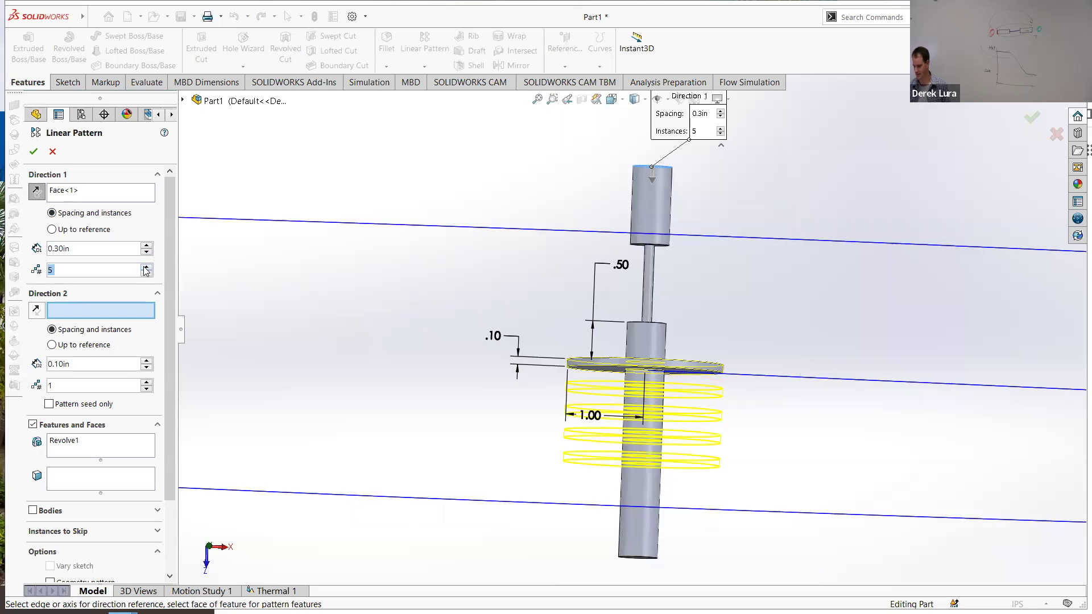
pyautogui.click(147, 267)
pyautogui.click(147, 266)
pyautogui.click(146, 266)
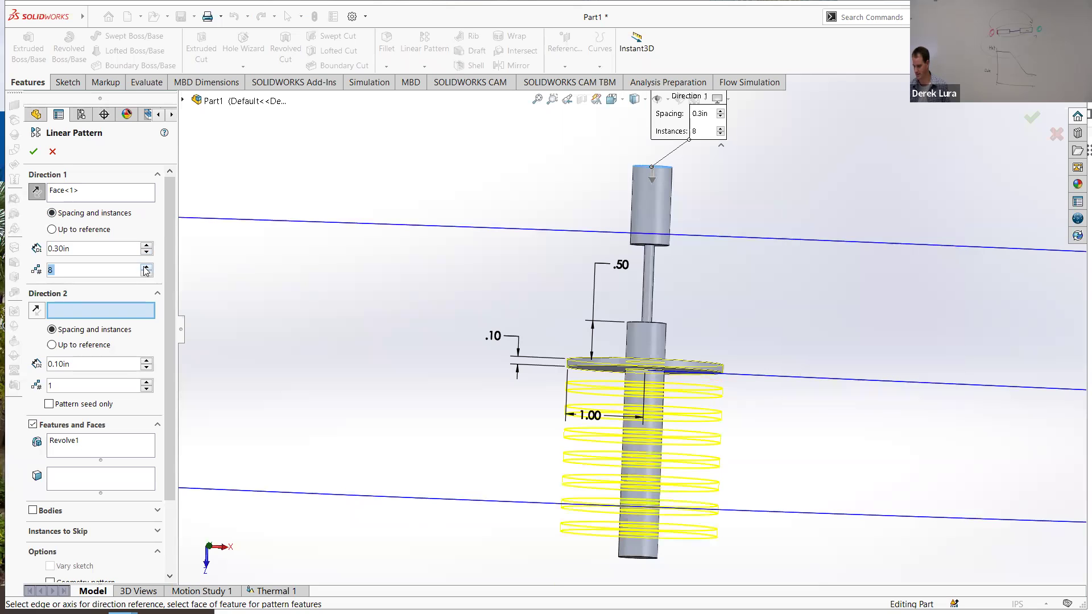
pyautogui.click(33, 152)
pyautogui.moveTo(304, 295); pyautogui.dragTo(242, 249, button='middle')
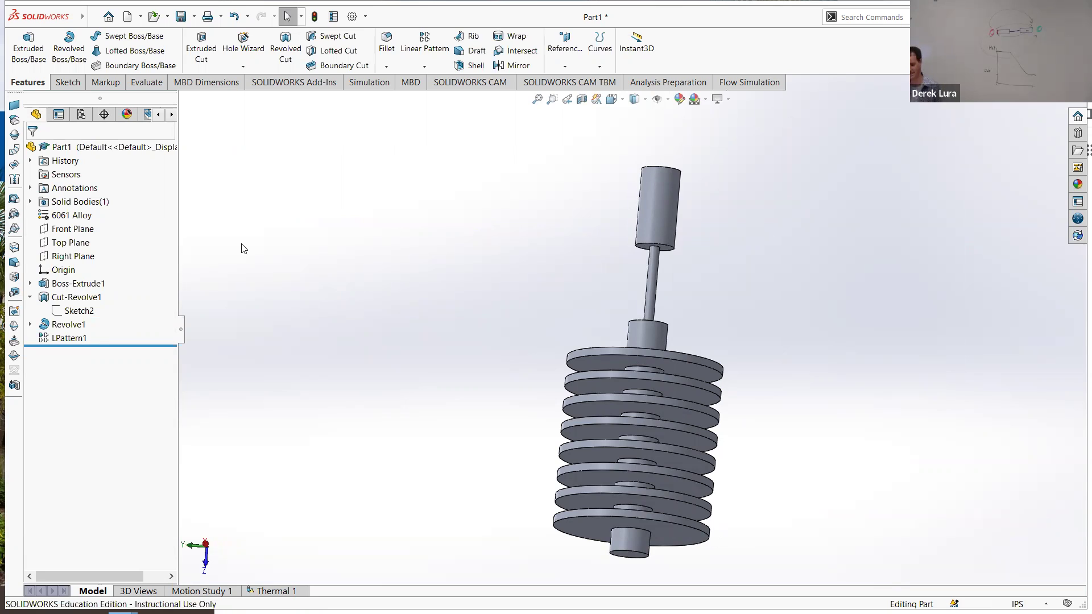
# Step: Delete the 100 °C and 20 °C temperature loads from the Thermal 1 study
pyautogui.moveTo(365, 261); pyautogui.dragTo(675, 564, button='middle')
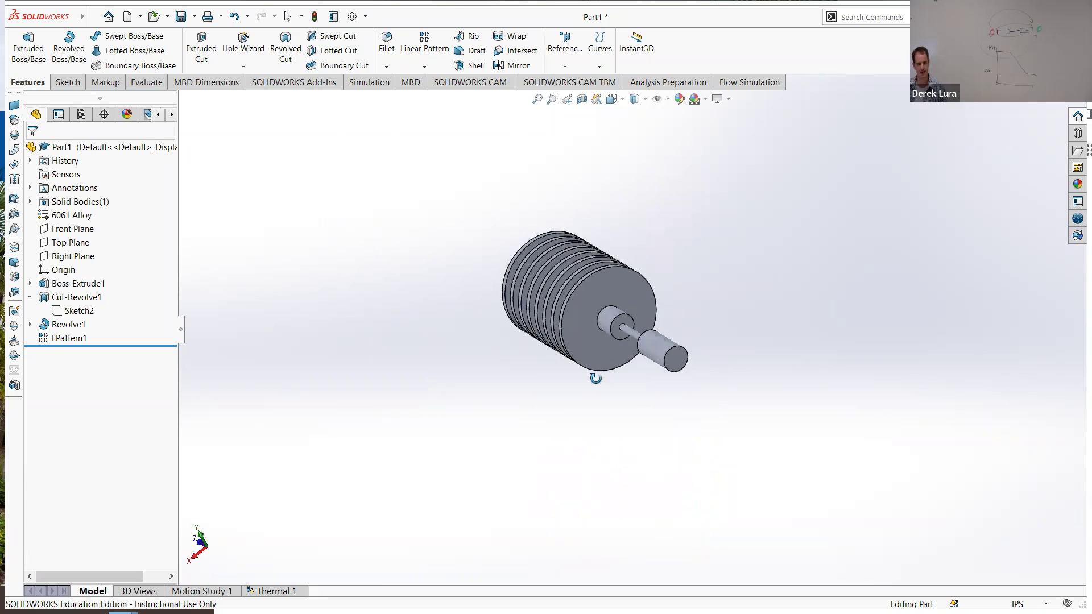
pyautogui.moveTo(595, 378); pyautogui.dragTo(550, 370, button='middle')
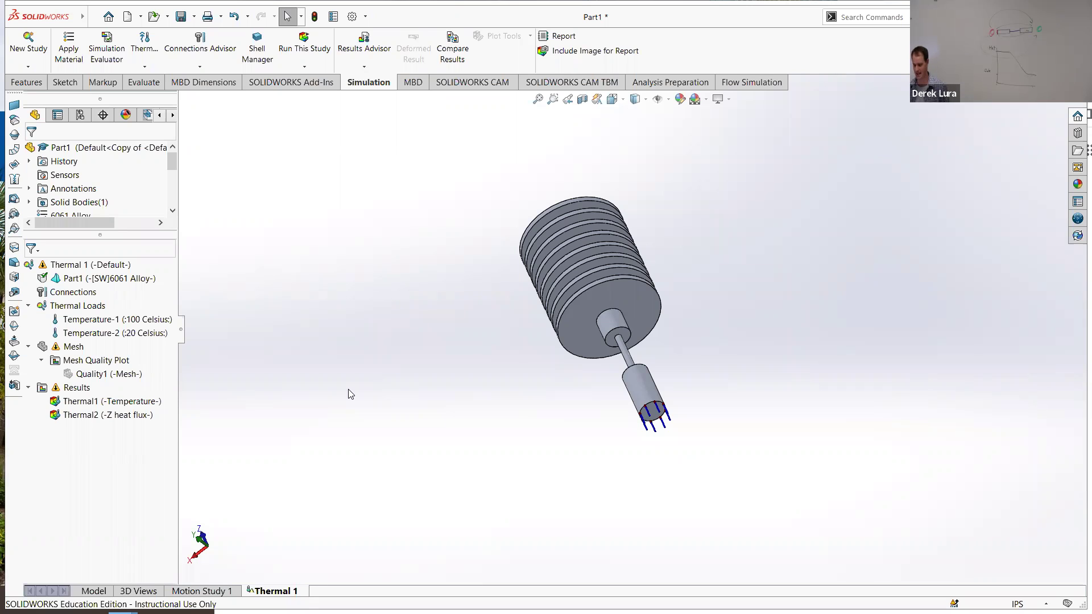
pyautogui.click(132, 321)
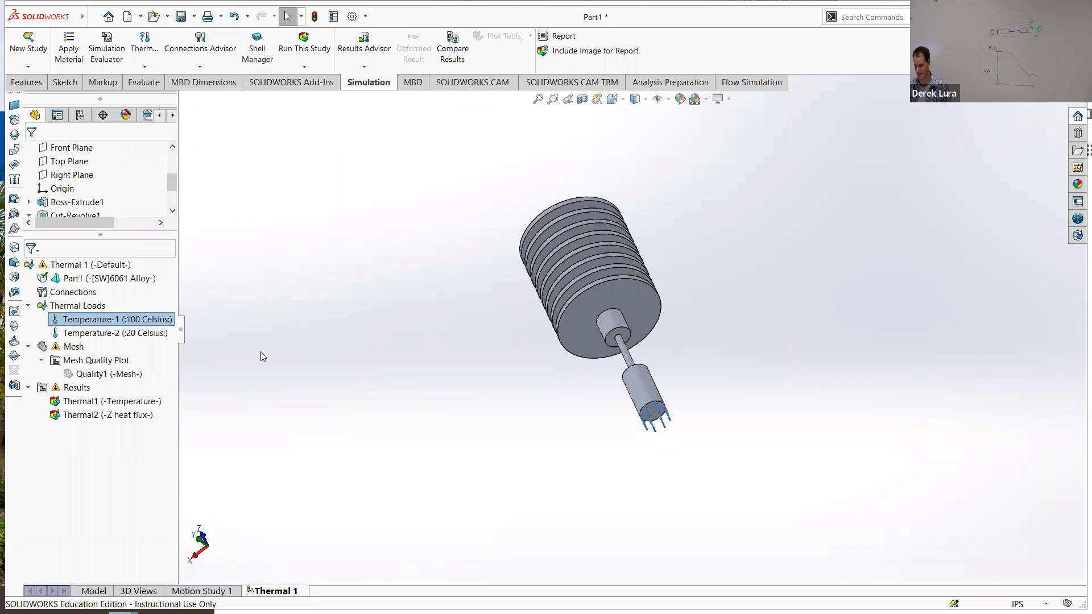
pyautogui.press('Delete')
pyautogui.click(594, 281)
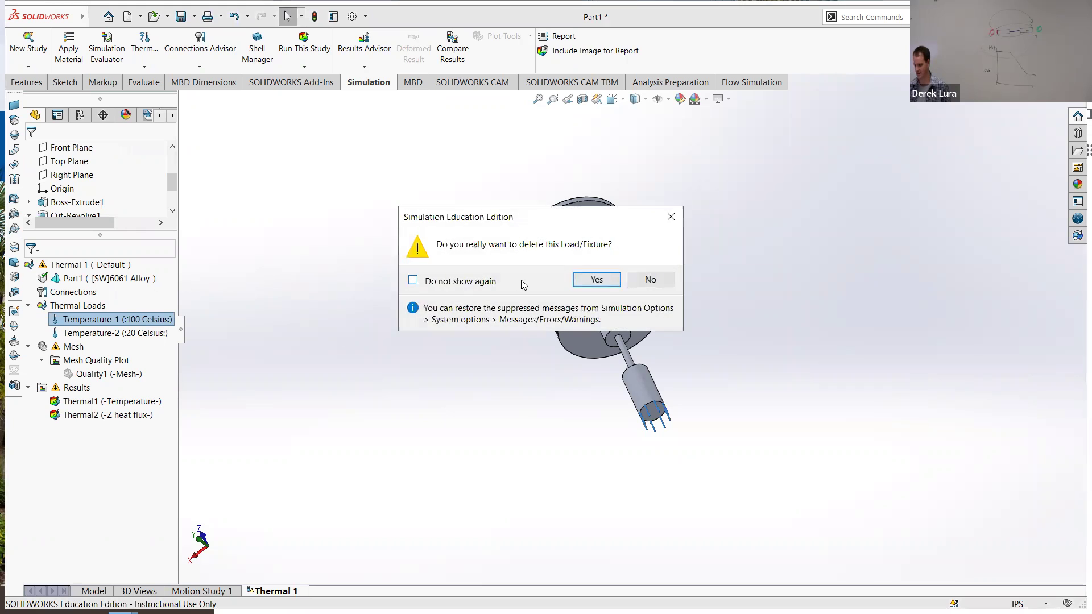
pyautogui.click(593, 281)
pyautogui.click(91, 320)
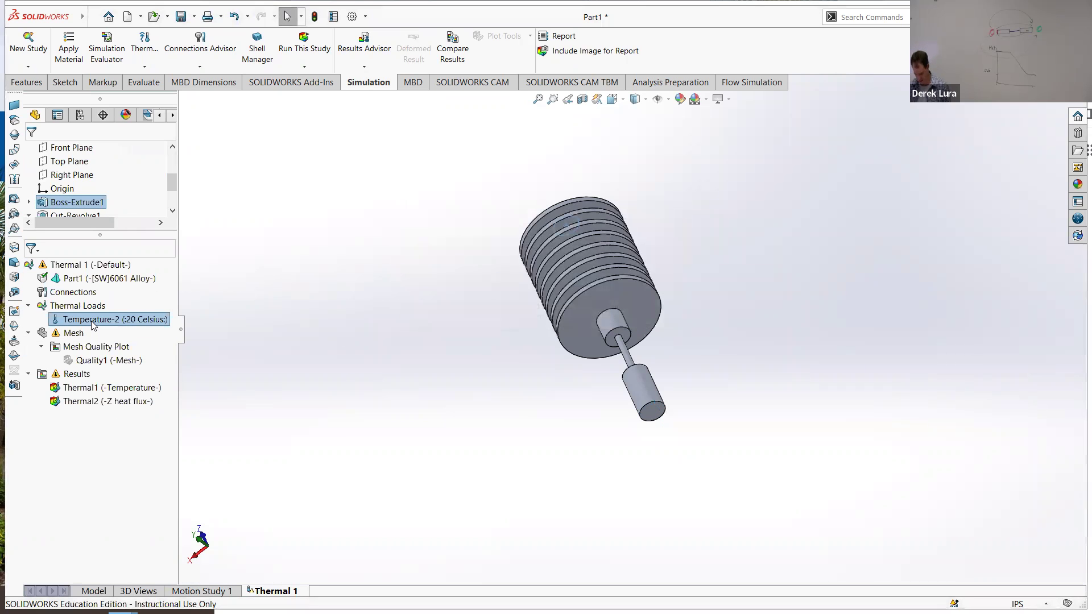
pyautogui.press('Delete')
pyautogui.click(589, 278)
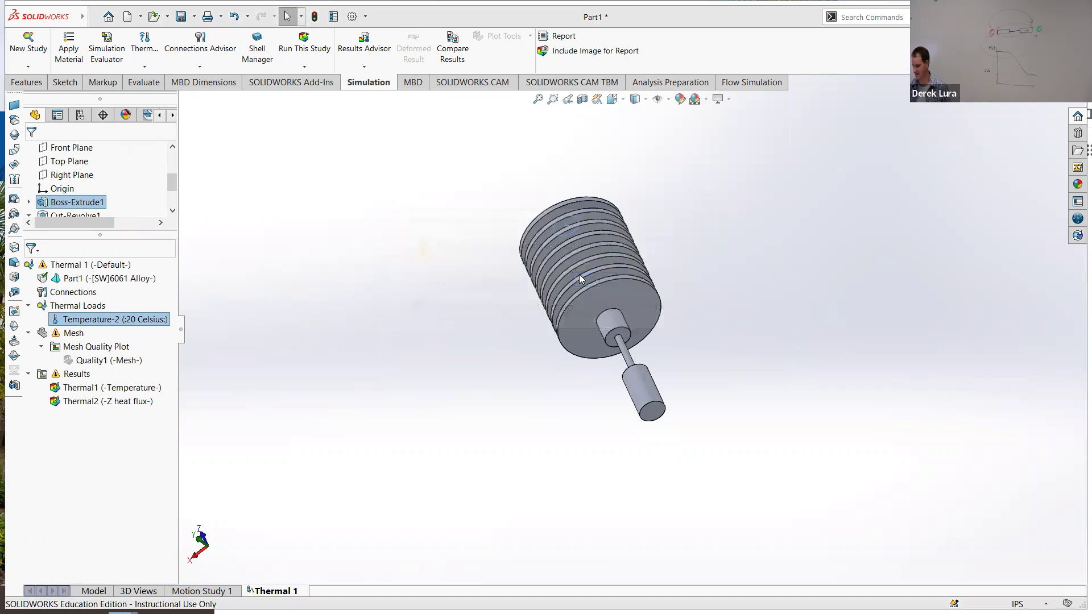
pyautogui.click(594, 281)
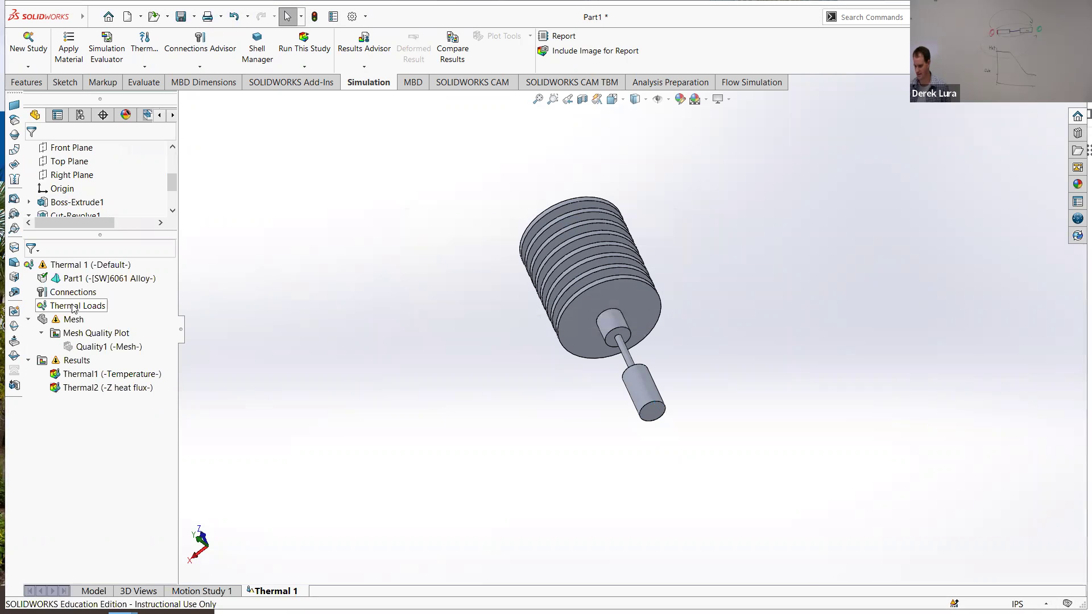
# Step: Apply a heat power load of 100 W to the end face of the short thick section
pyautogui.rightClick(73, 308)
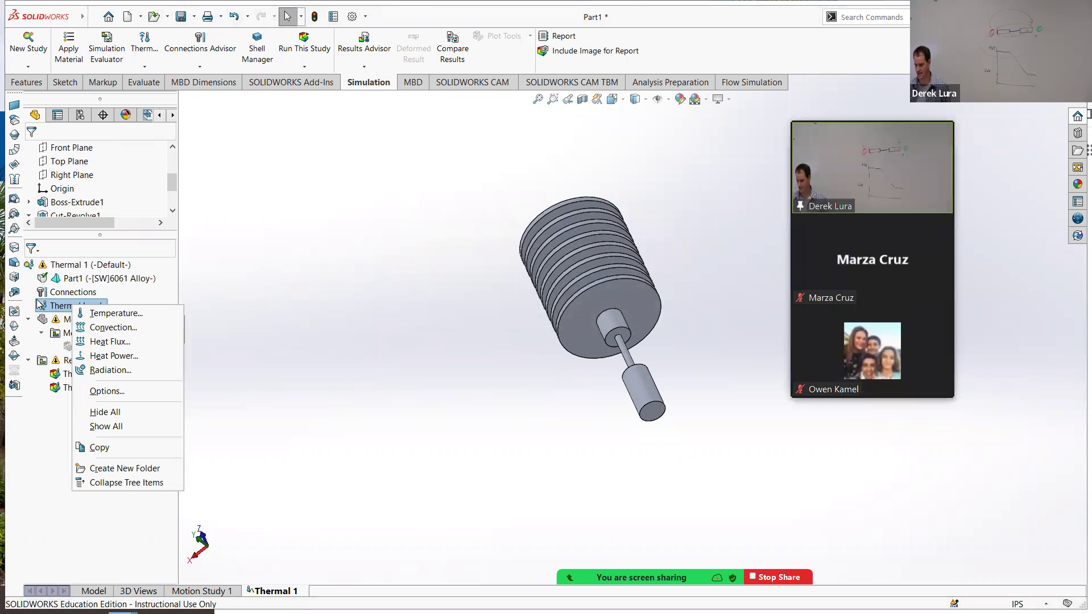
pyautogui.click(113, 356)
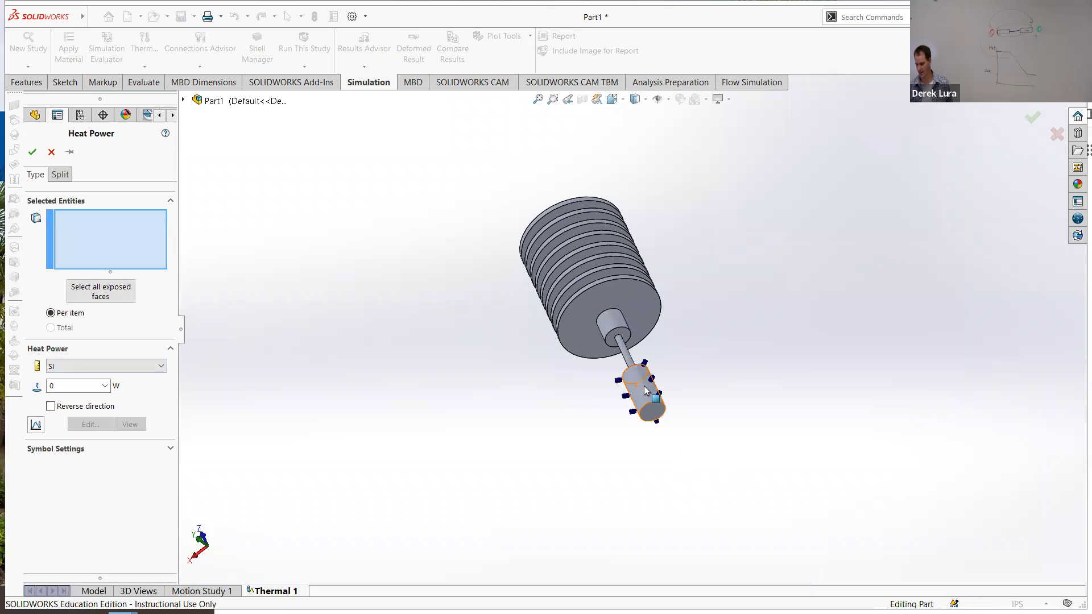
pyautogui.scroll(-4, 677, 426)
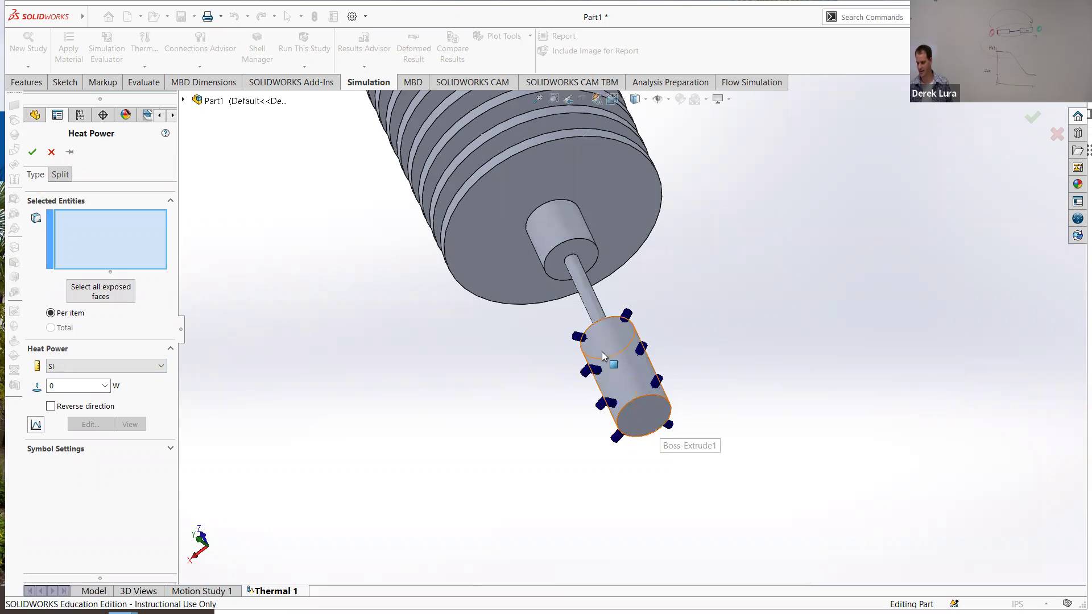
pyautogui.click(646, 424)
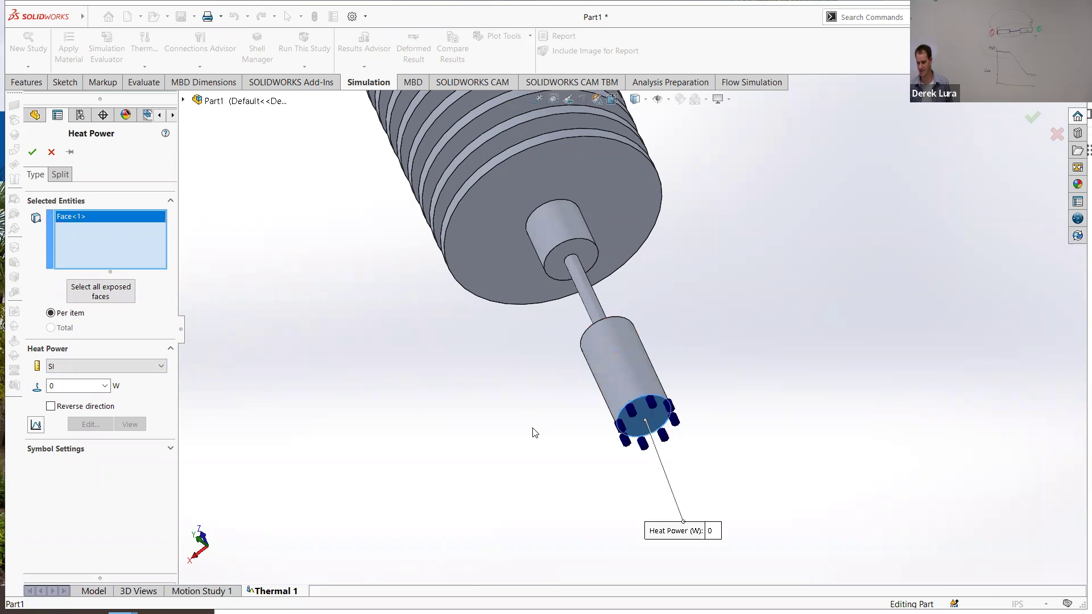
pyautogui.moveTo(78, 385); pyautogui.dragTo(23, 389)
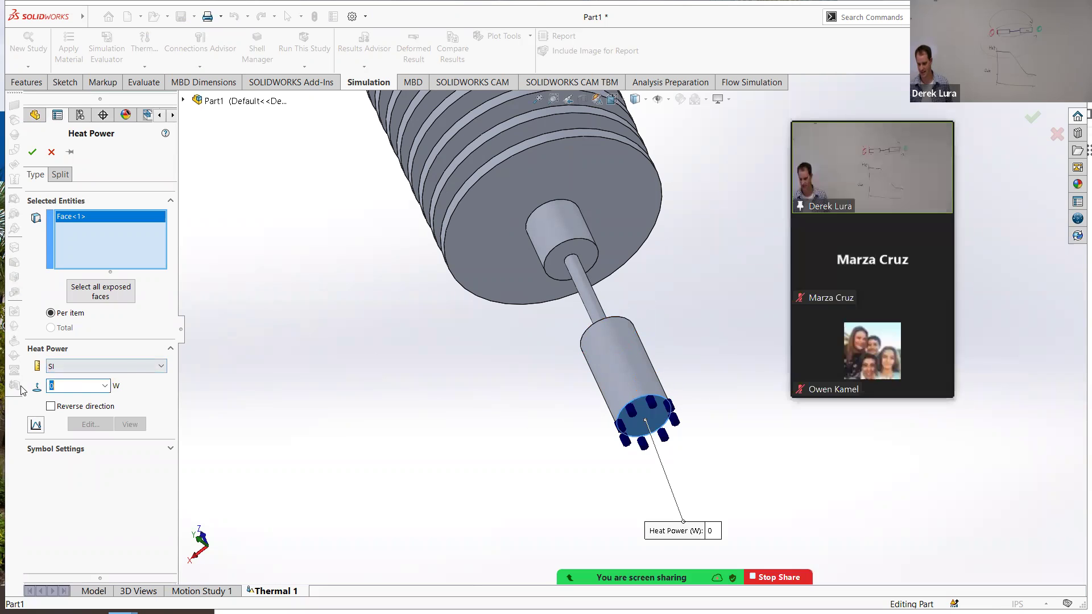
pyautogui.write('100')
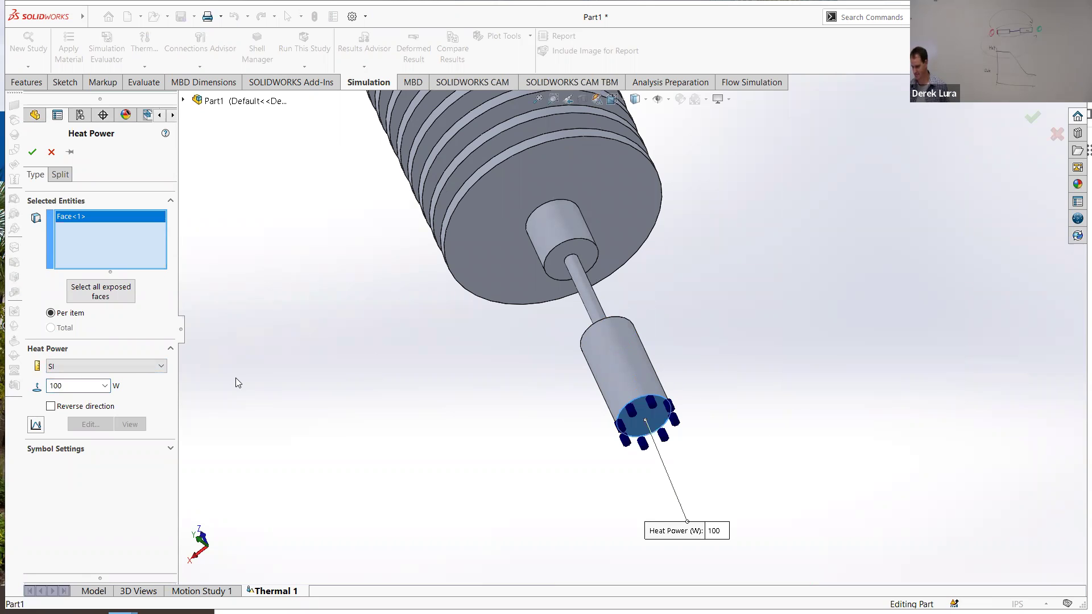
pyautogui.click(32, 152)
# Step: Start a convection load on all exposed faces, excluding the heated end face and the short thick section's cylindrical face
pyautogui.moveTo(421, 390); pyautogui.dragTo(551, 269, button='middle')
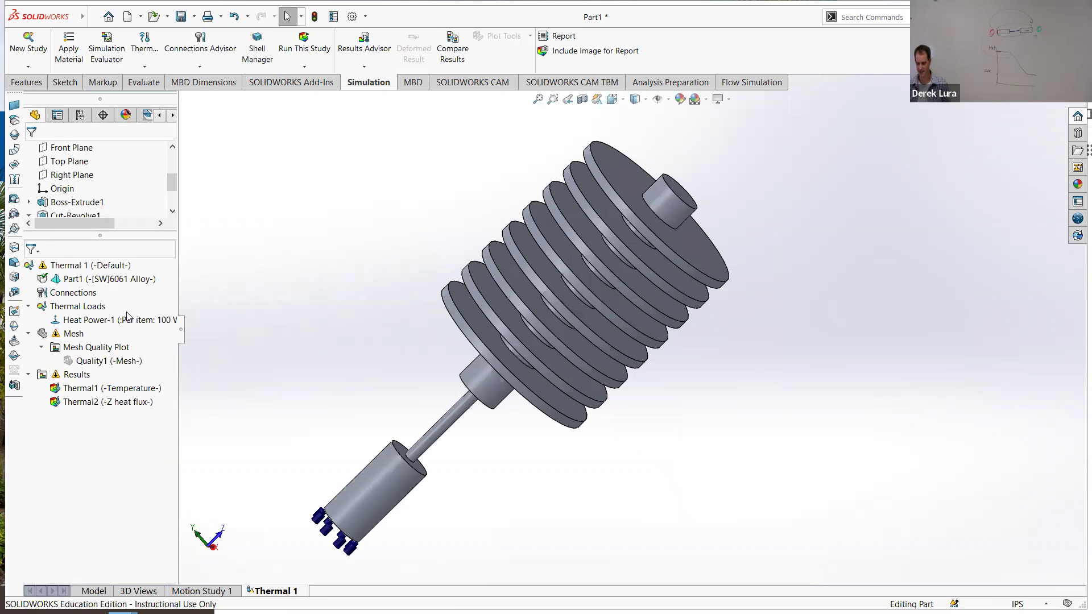
pyautogui.rightClick(73, 315)
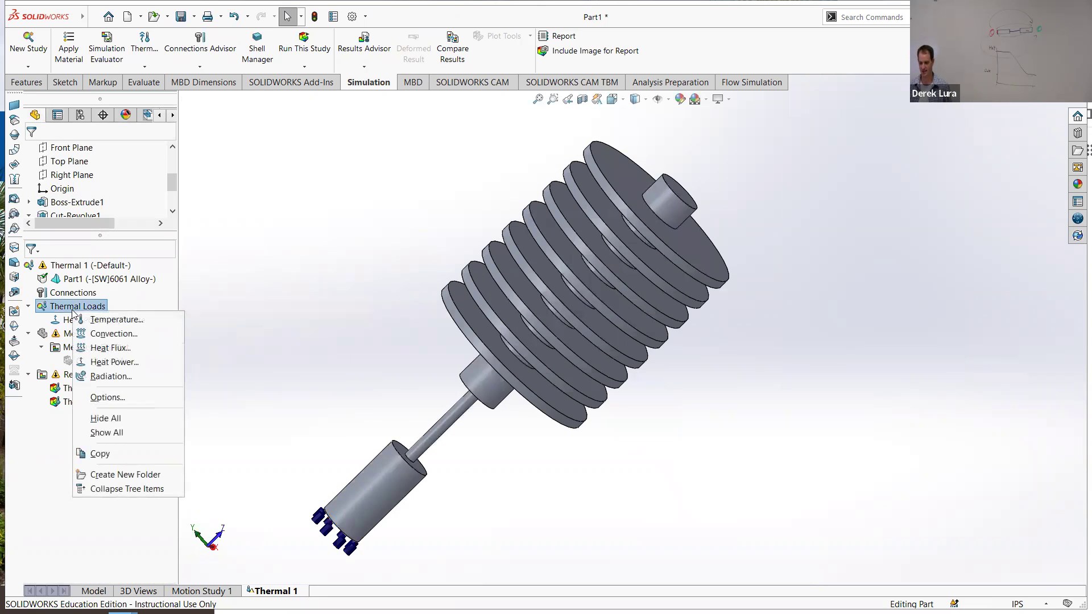
pyautogui.click(106, 334)
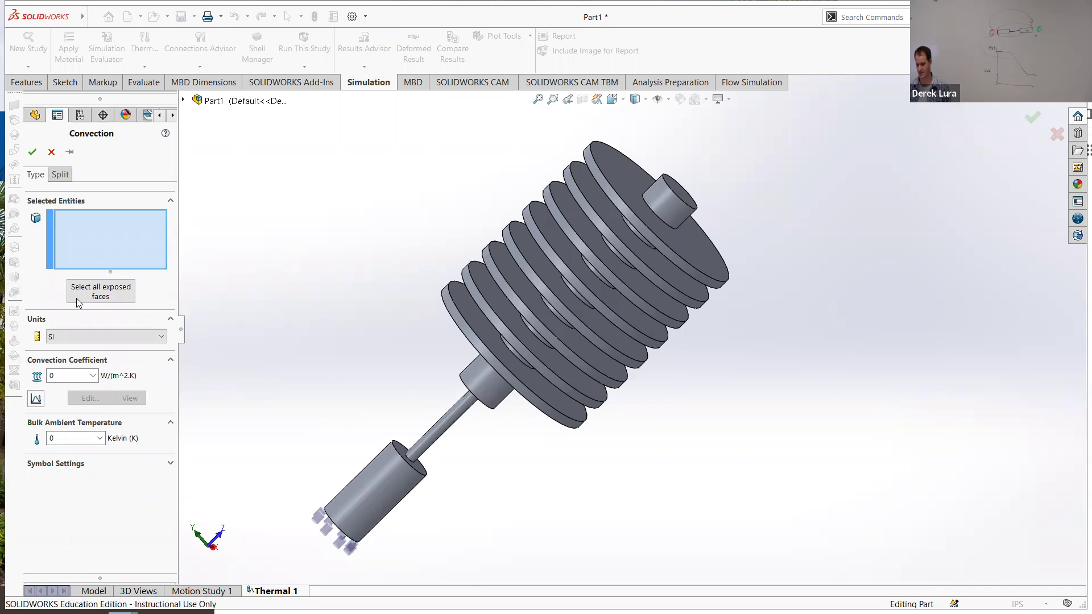
pyautogui.click(107, 296)
pyautogui.moveTo(483, 433); pyautogui.dragTo(385, 528, button='middle')
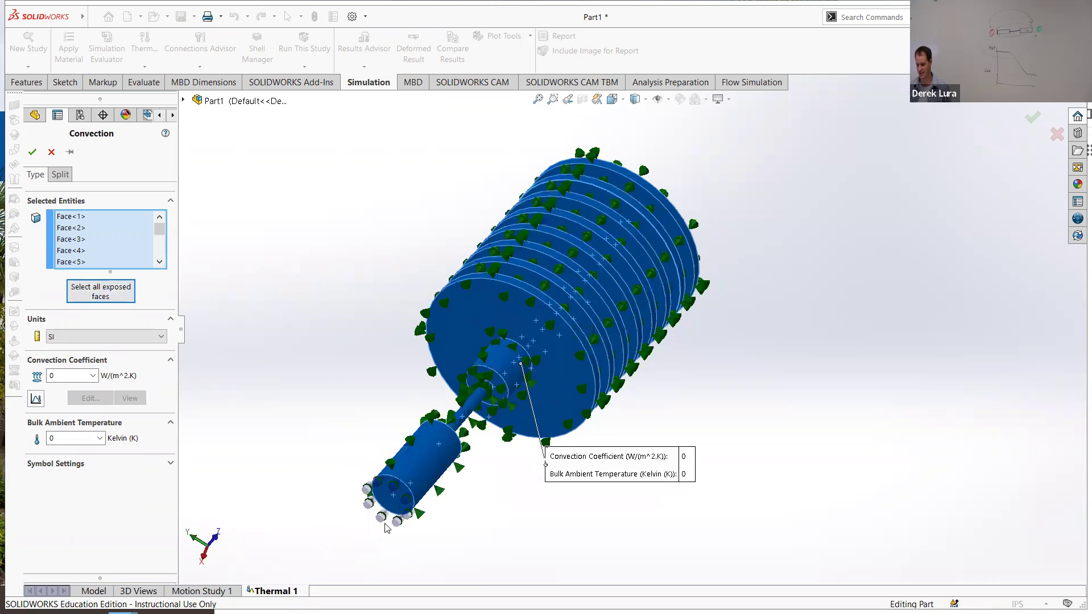
pyautogui.click(392, 489)
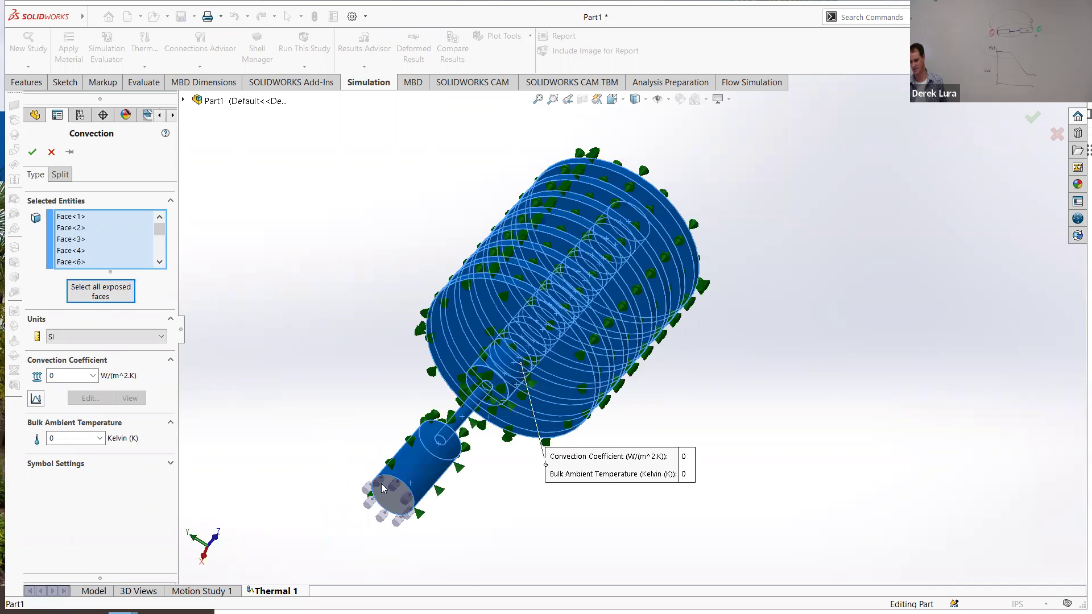
pyautogui.click(410, 502)
pyautogui.moveTo(410, 502); pyautogui.dragTo(367, 563, button='middle')
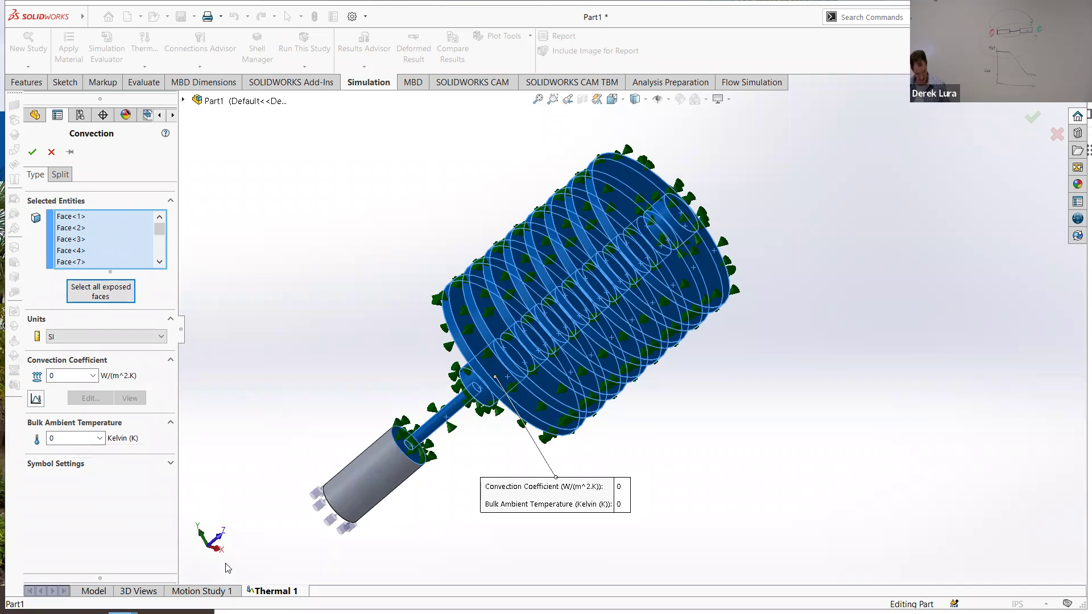
# Step: Switch to the browser and look up typical convective heat transfer coefficients in the Engineers Edge table
pyautogui.hotkey('alt', 'Tab')
pyautogui.press('Tab')
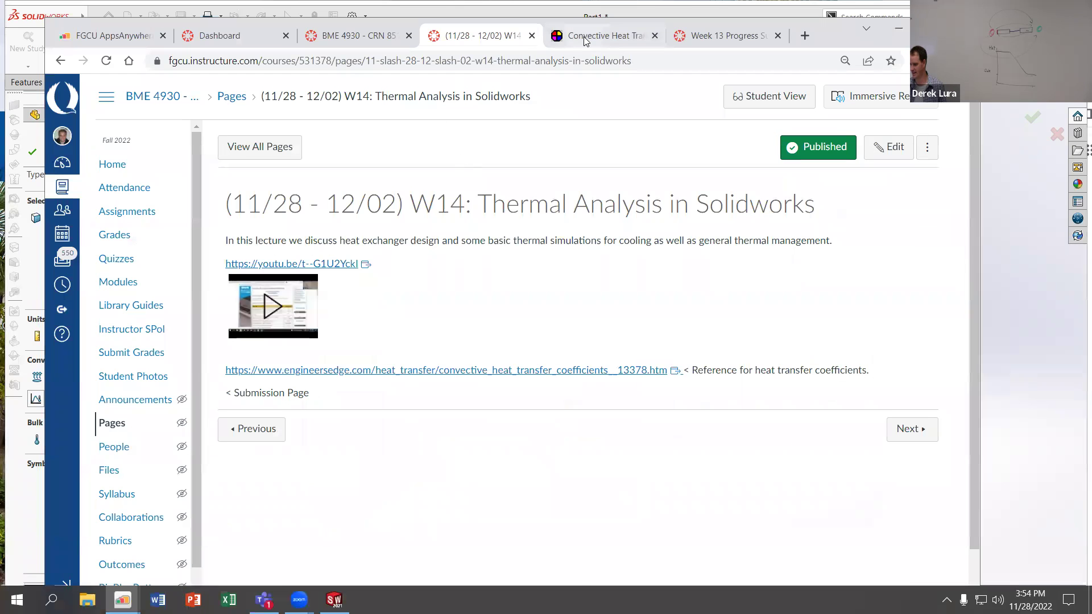
pyautogui.click(612, 35)
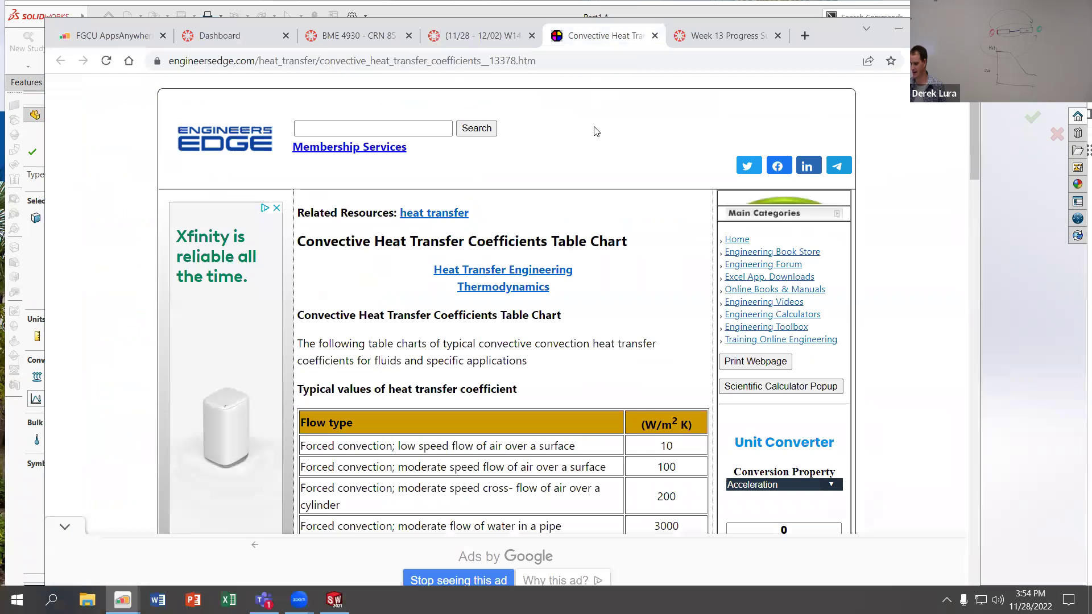
pyautogui.scroll(-5, 594, 297)
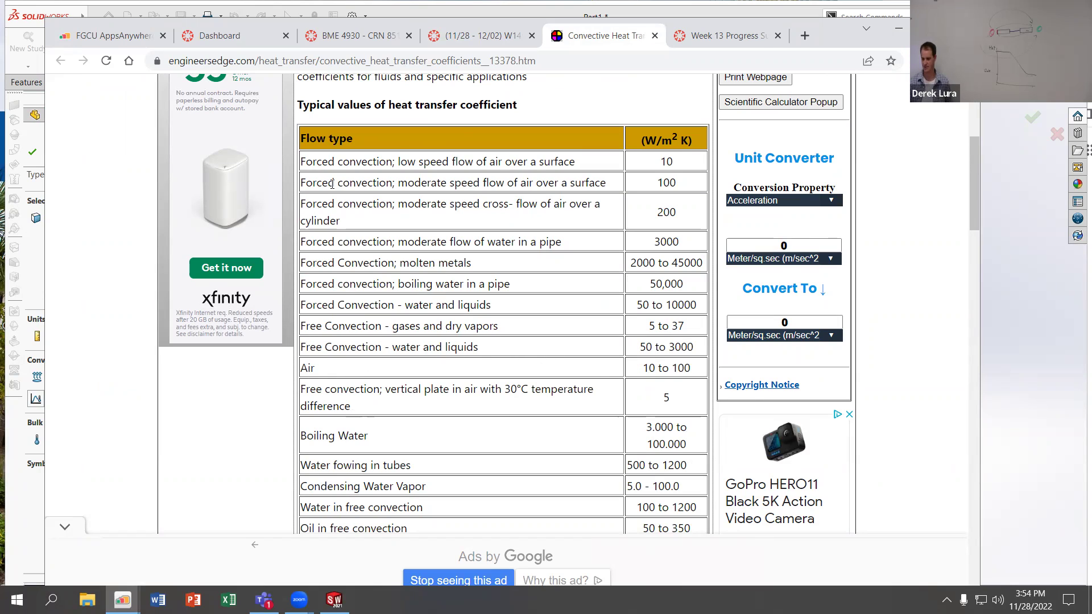
pyautogui.scroll(-2, 475, 297)
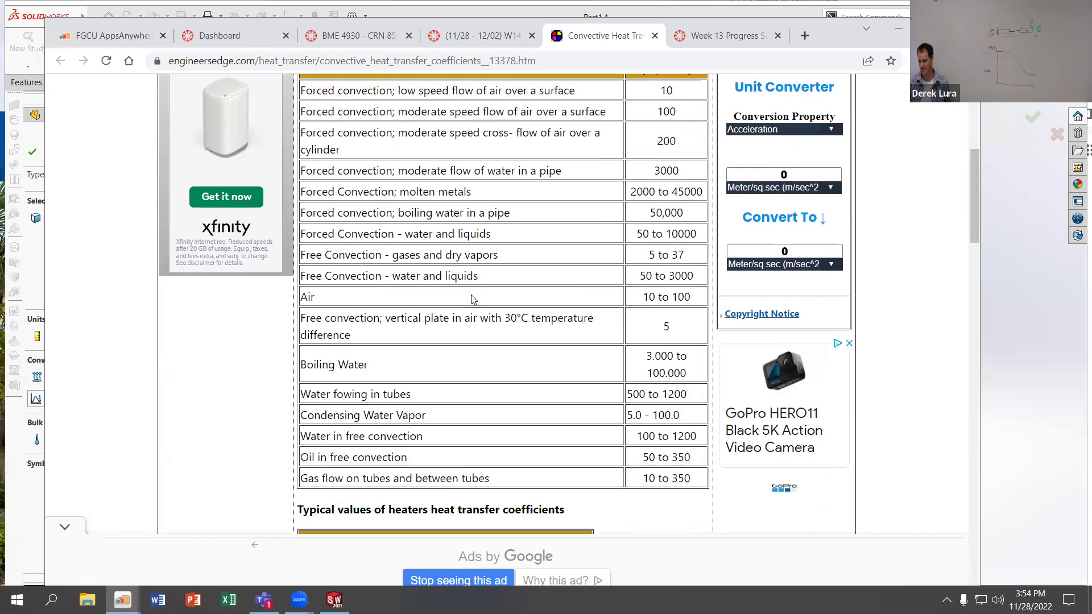
# Step: Compare the listed heat transfer coefficients for free and forced convection of air in the reference tables
pyautogui.scroll(-3, 474, 300)
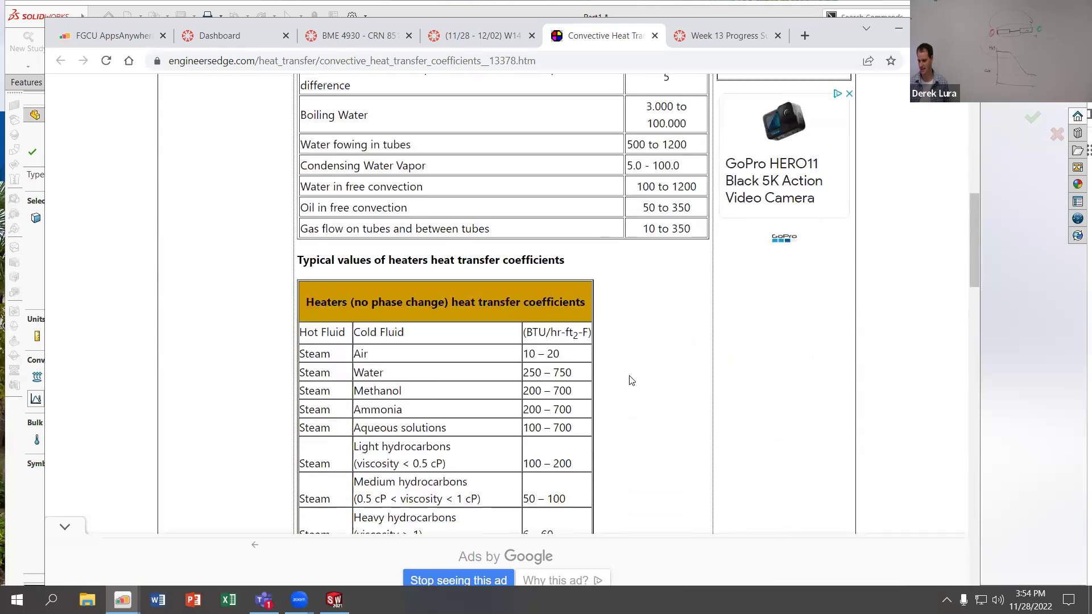
pyautogui.scroll(-1, 630, 375)
pyautogui.scroll(-2, 631, 374)
pyautogui.scroll(-4, 631, 374)
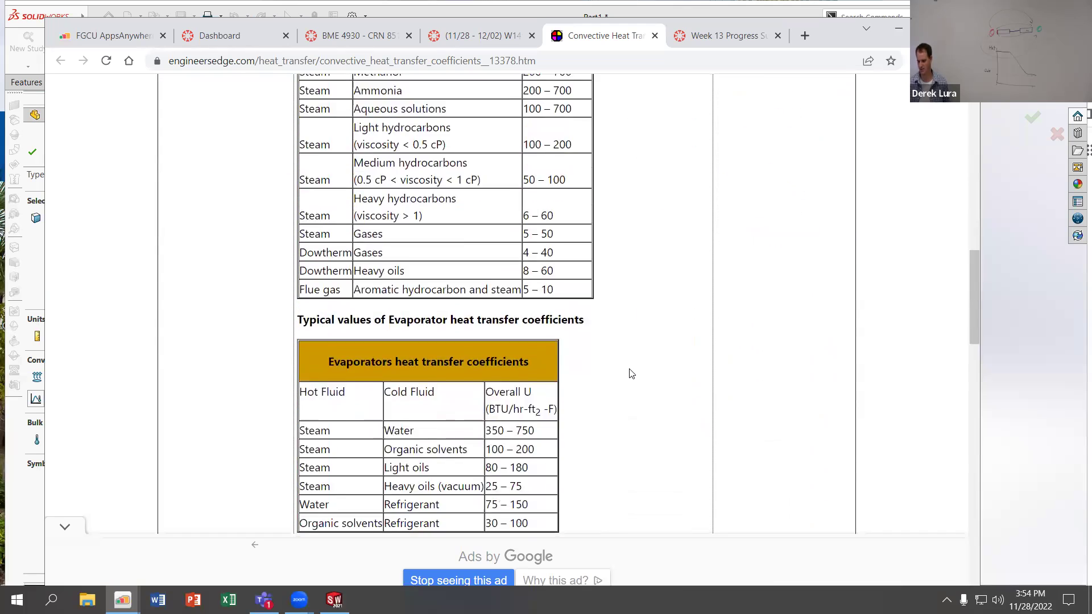
pyautogui.scroll(8, 631, 375)
pyautogui.scroll(5, 631, 378)
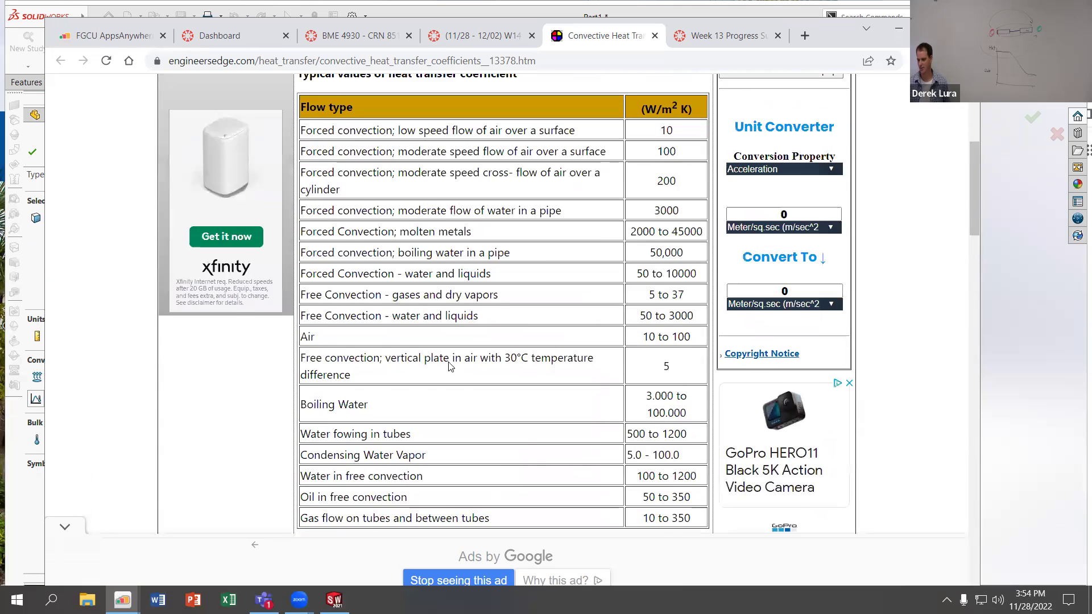
pyautogui.scroll(-1, 435, 255)
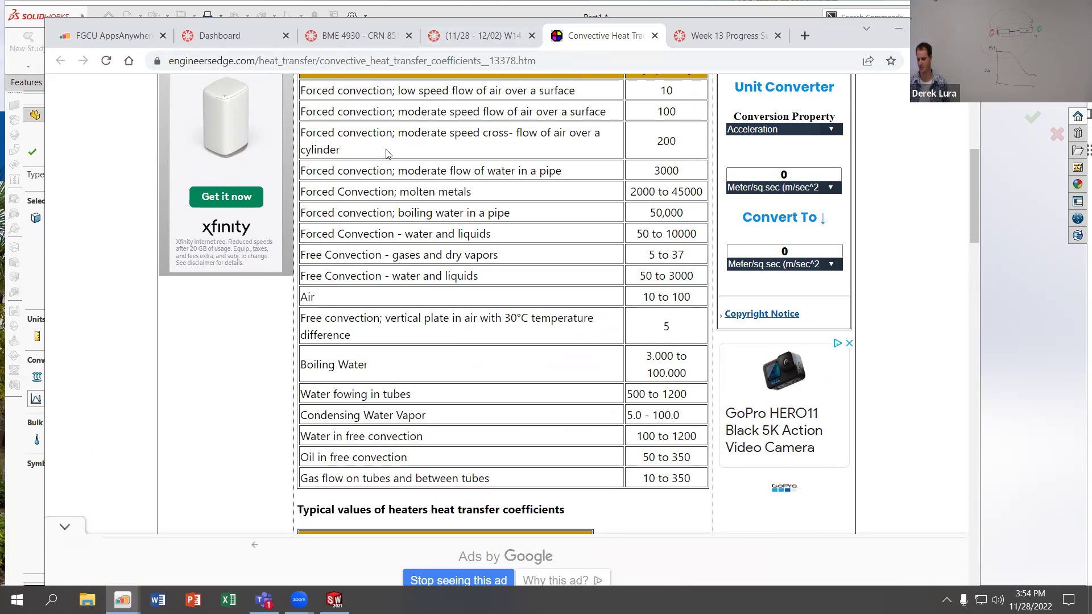
# Step: Switch back to SOLIDWORKS and set the convection coefficient to 10 W/(m^2.K)
pyautogui.click(23, 508)
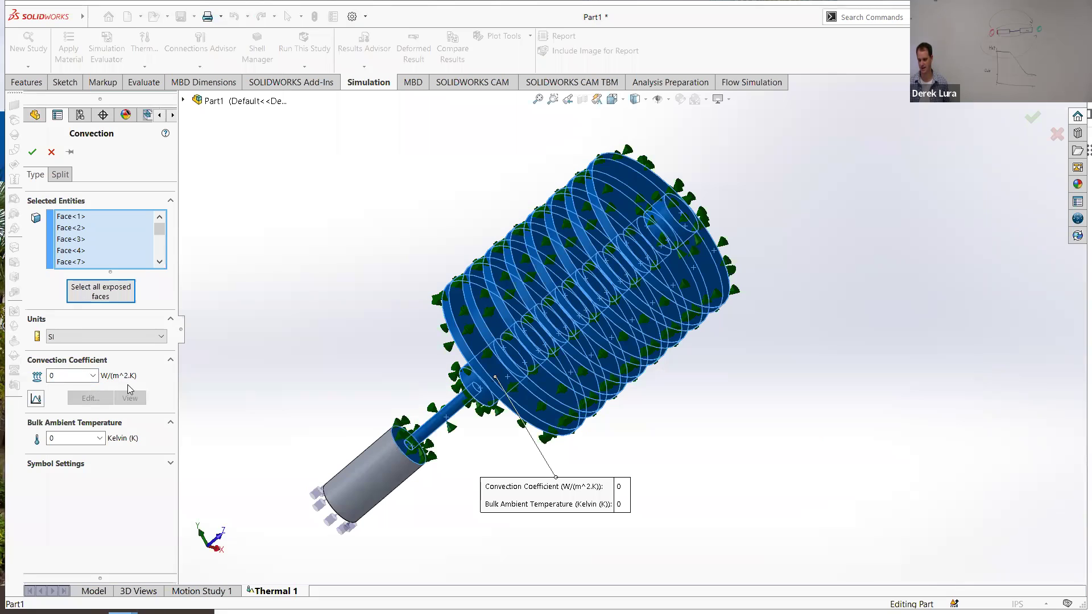
pyautogui.moveTo(68, 376); pyautogui.dragTo(18, 374)
pyautogui.write('10')
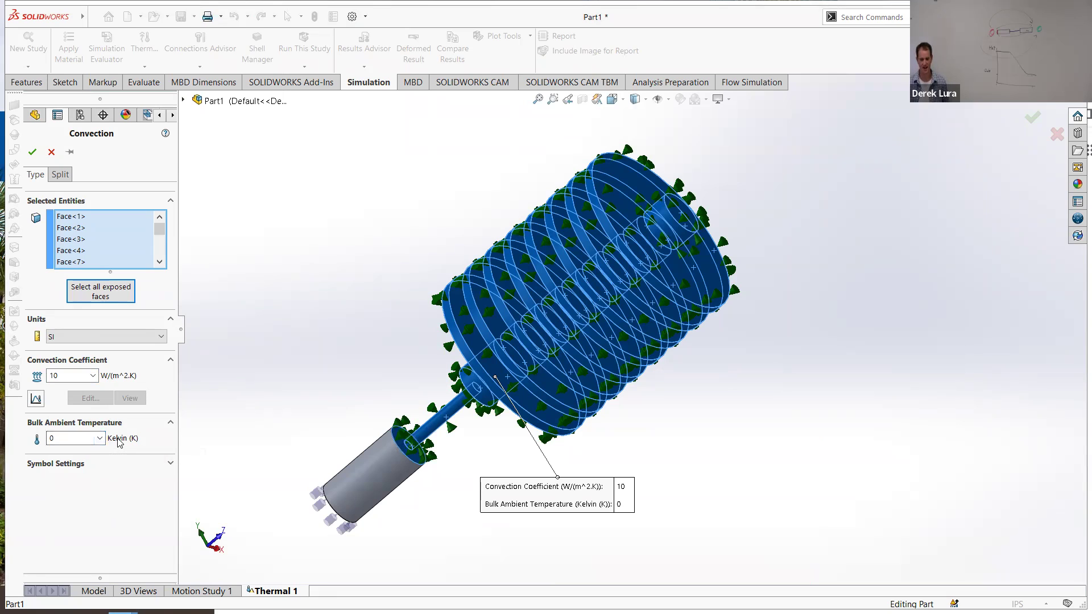
pyautogui.click(101, 439)
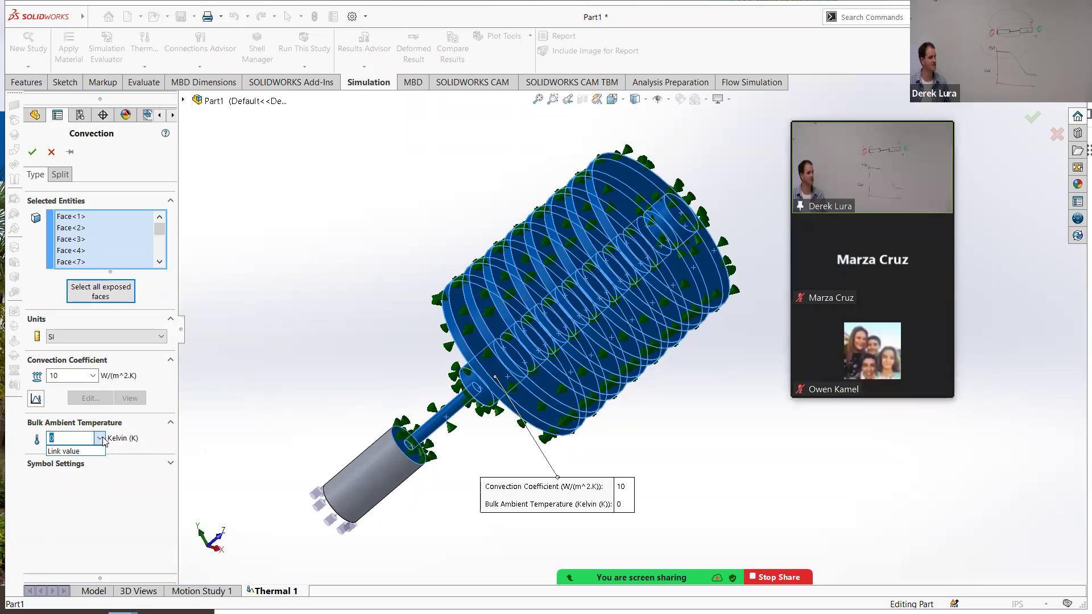
pyautogui.click(103, 438)
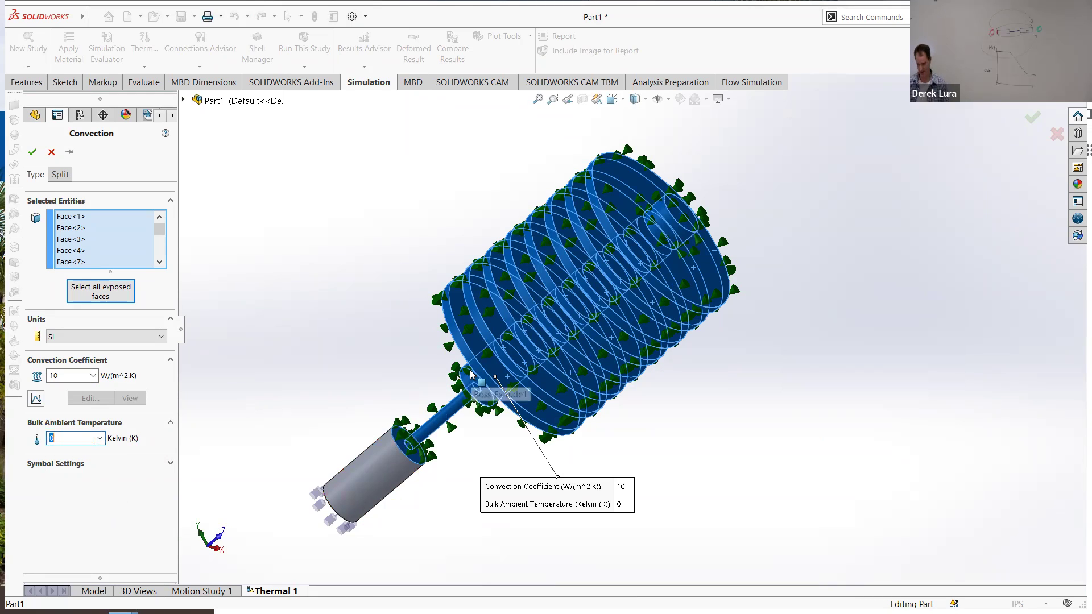
# Step: Switch to the browser, search for "room temperature in kelvin" in a new tab and copy the value 293
pyautogui.hotkey('alt', 'Tab')
pyautogui.click(802, 36)
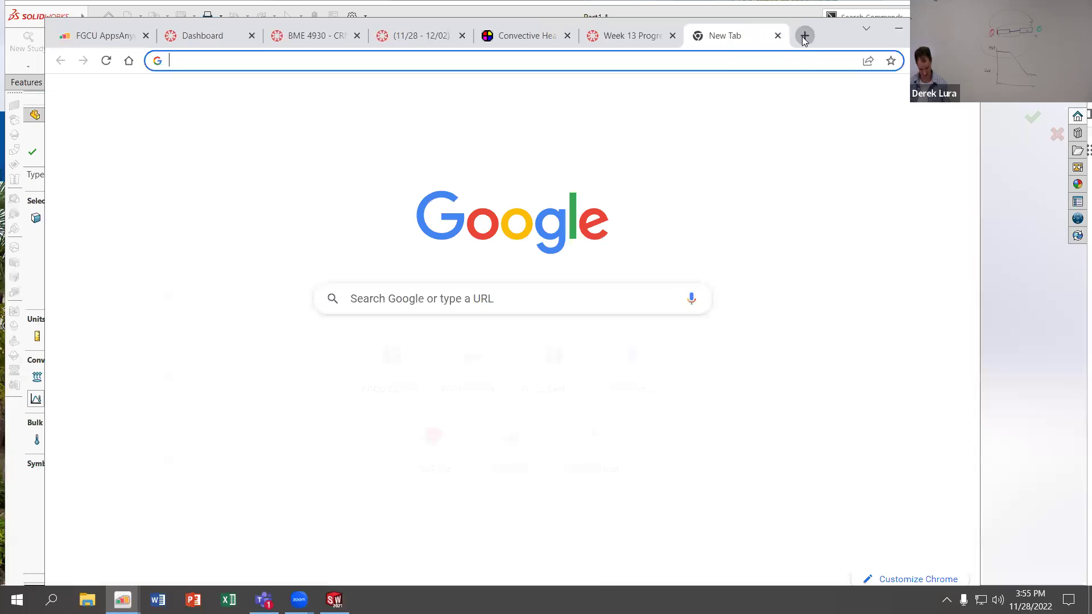
pyautogui.write('room tem')
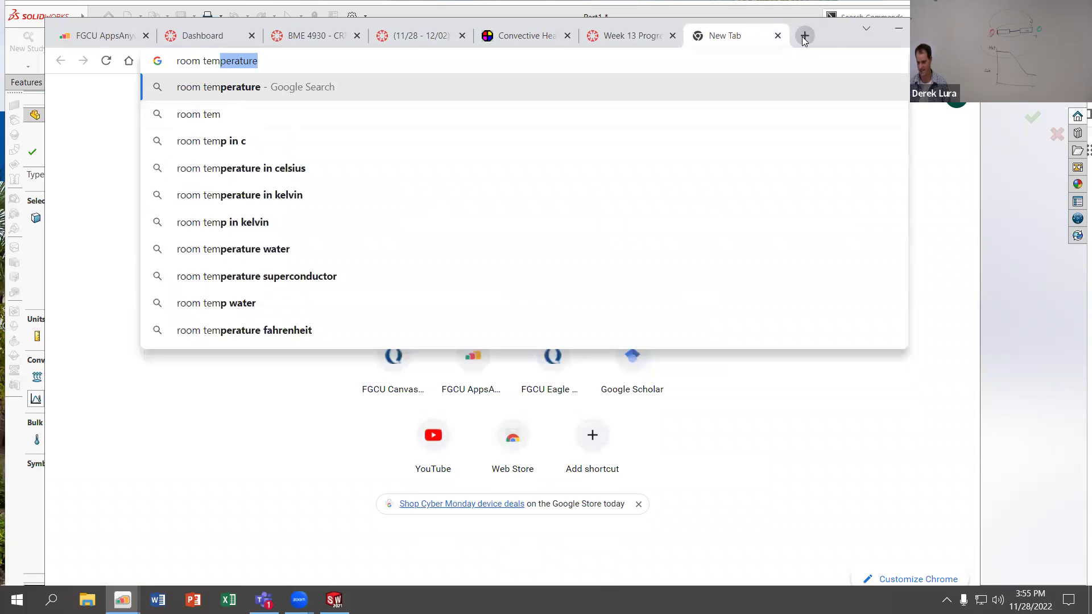
pyautogui.write('perature ')
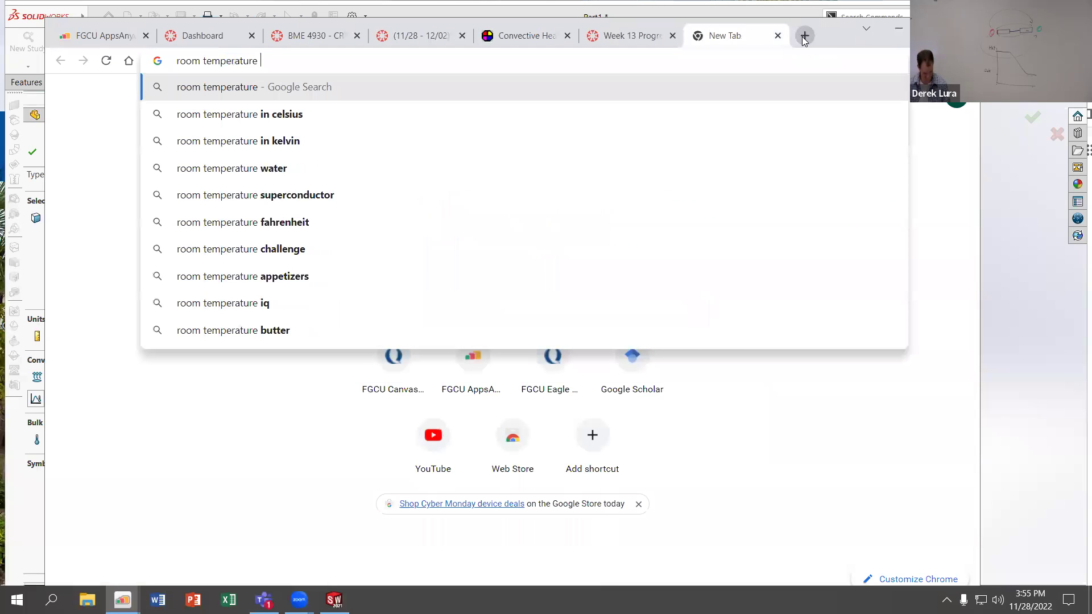
pyautogui.write('in')
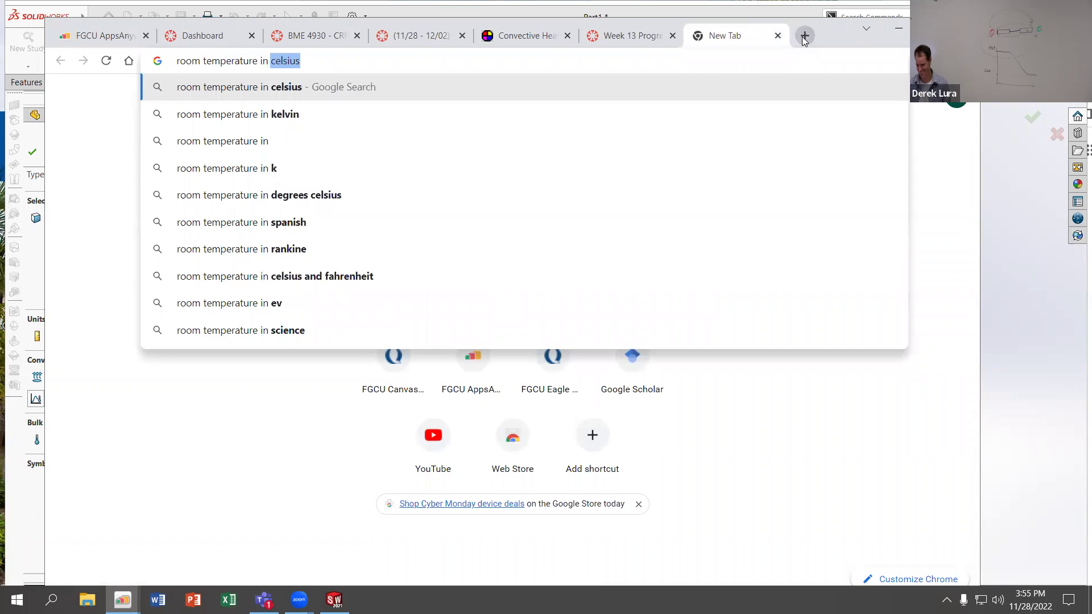
pyautogui.click(680, 114)
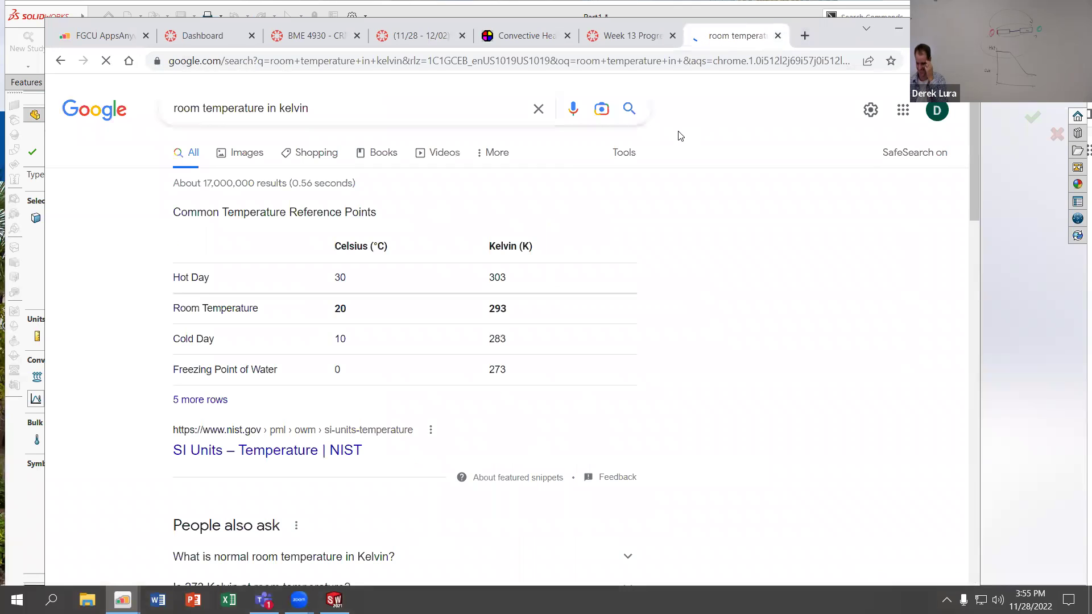
pyautogui.doubleClick(501, 311)
pyautogui.rightClick(499, 309)
pyautogui.click(538, 322)
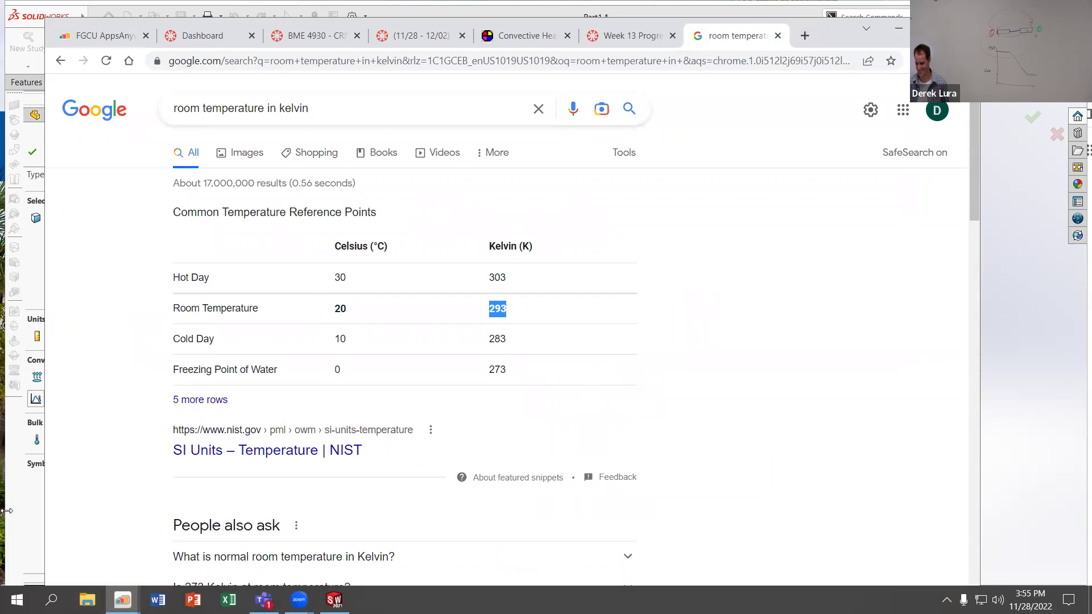
# Step: Return to SOLIDWORKS, set the bulk ambient temperature to 293 K with SI units, and accept the convection load
pyautogui.click(34, 516)
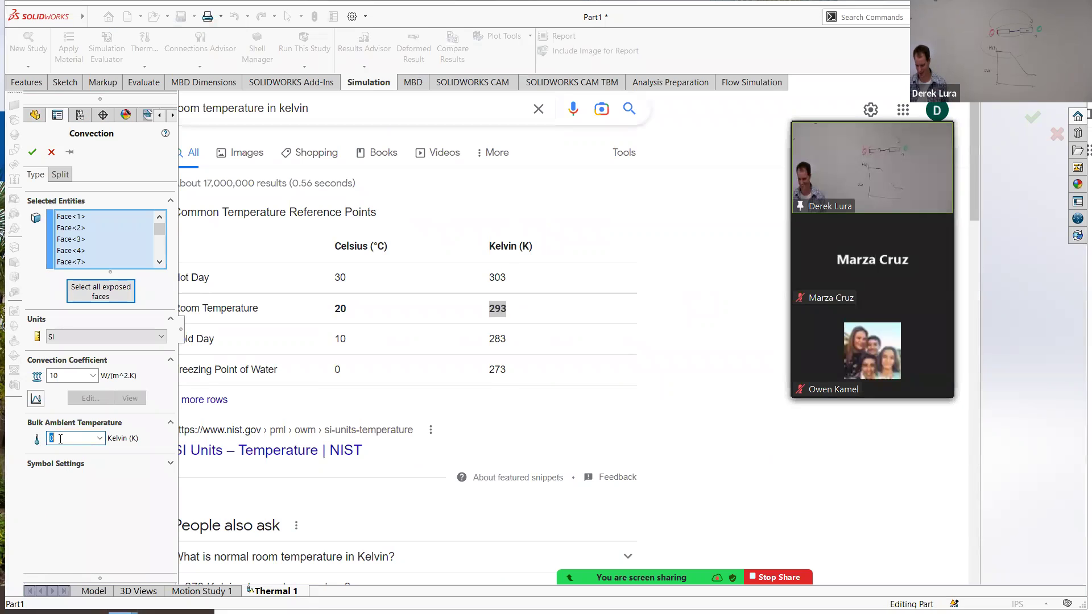
pyautogui.rightClick(64, 438)
pyautogui.click(125, 323)
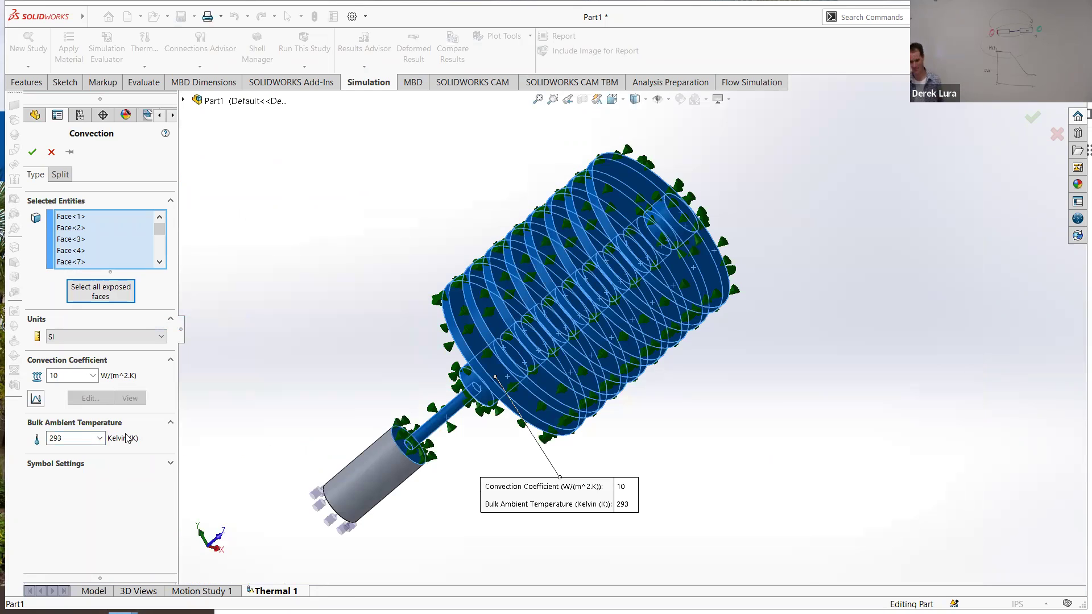
pyautogui.click(133, 336)
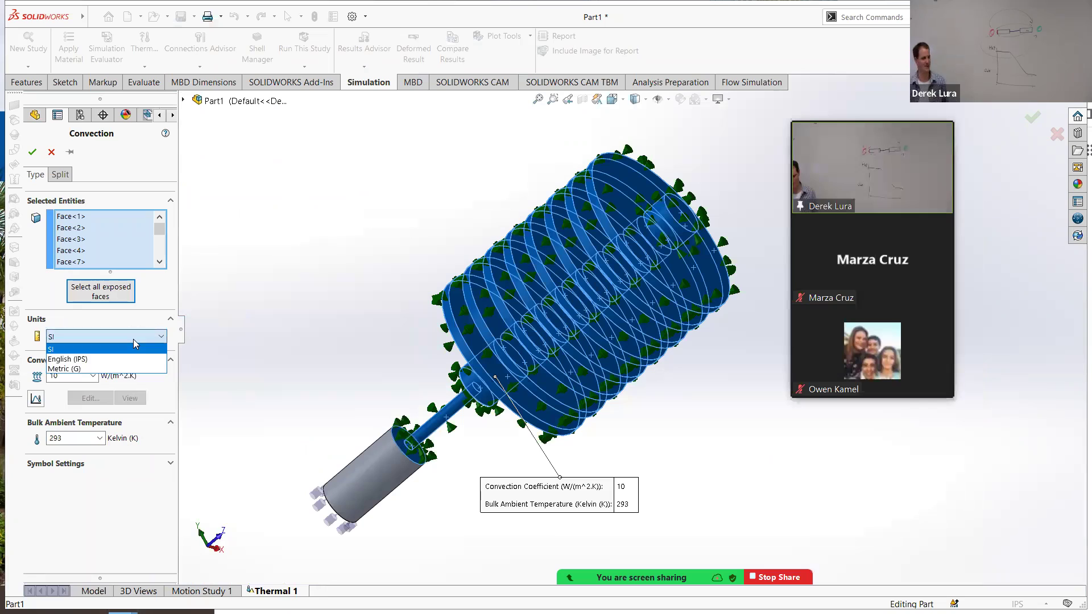
pyautogui.click(133, 339)
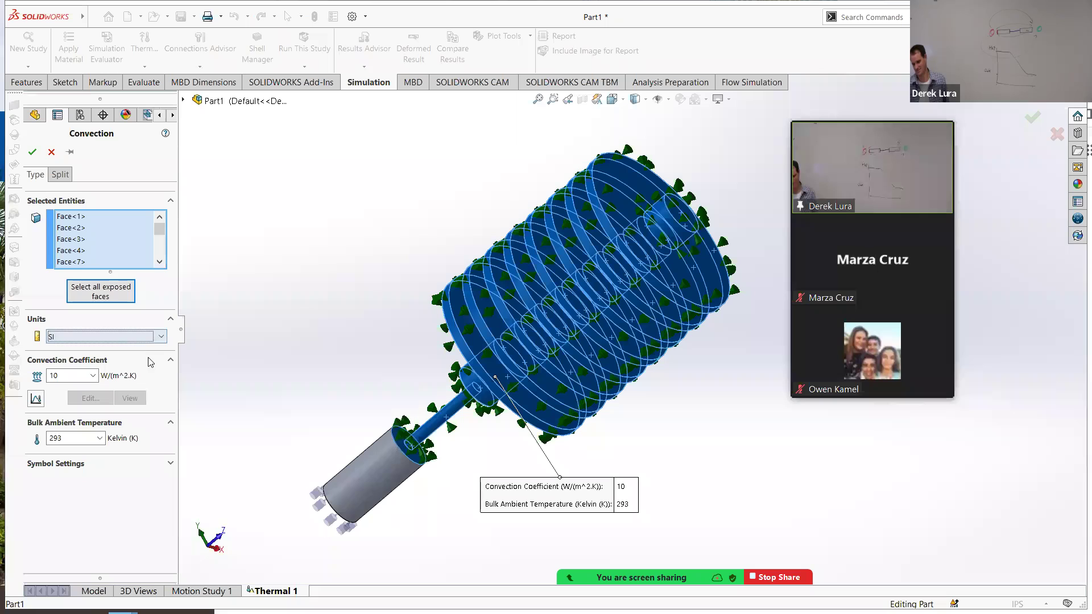
pyautogui.click(31, 153)
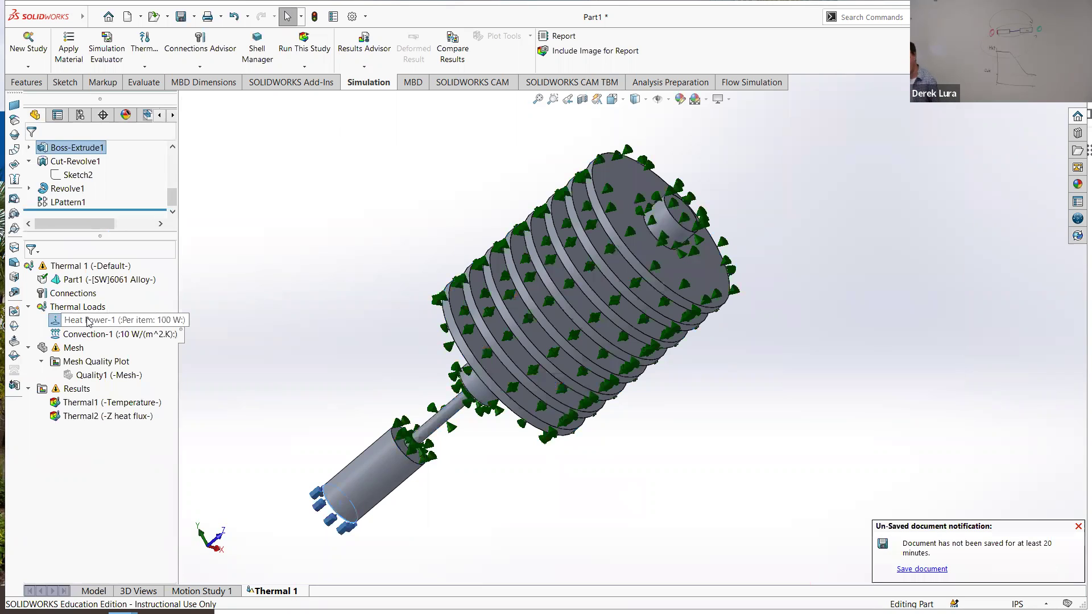
# Step: Check the faces assigned to the heat power and convection loads, and run the Thermal 1 study
pyautogui.click(88, 321)
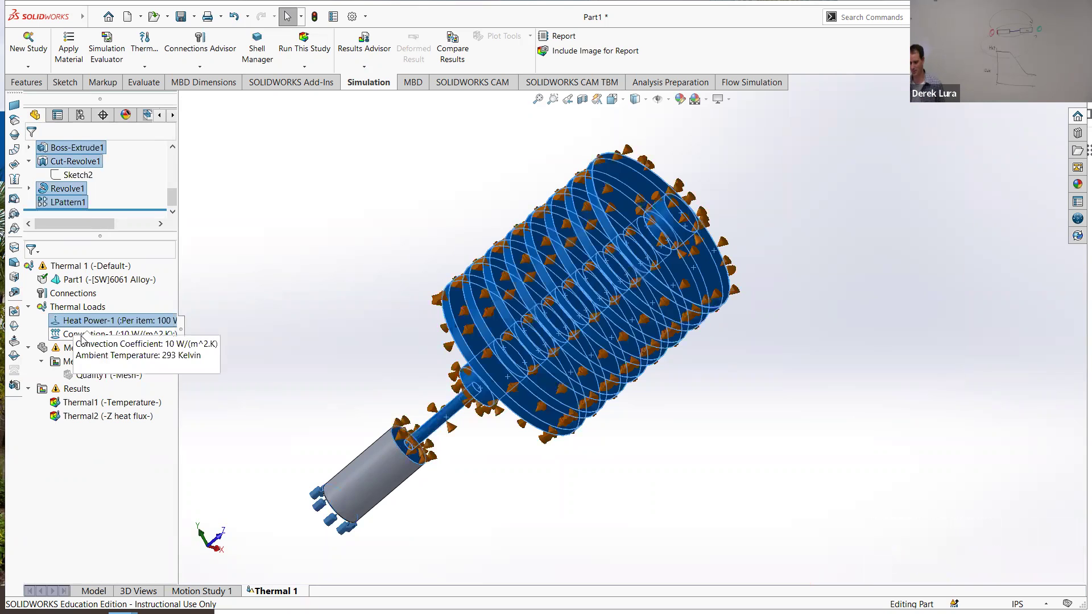
pyautogui.click(82, 335)
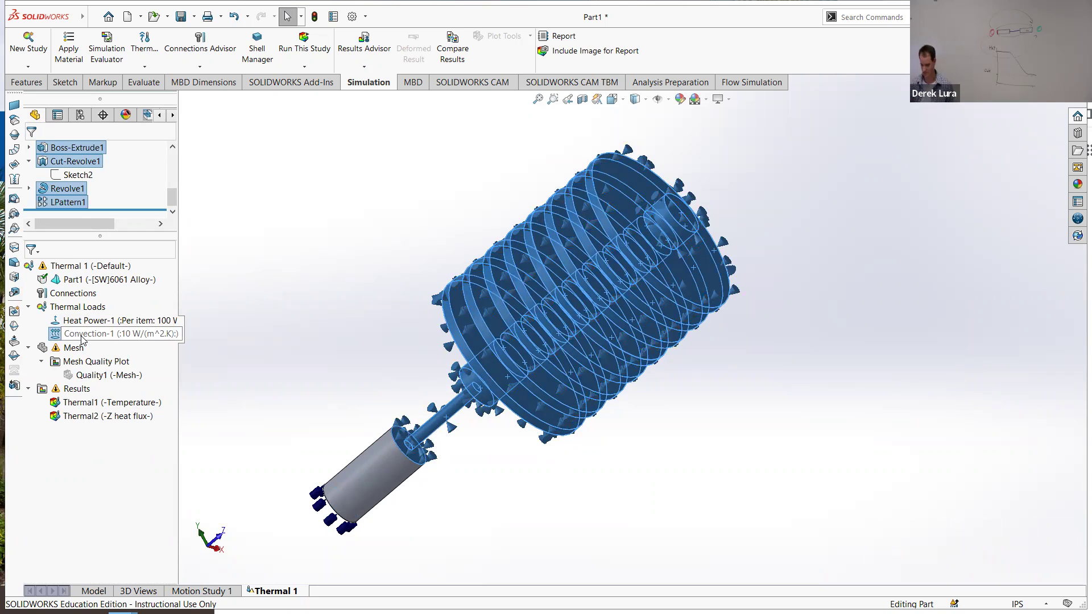
pyautogui.click(305, 48)
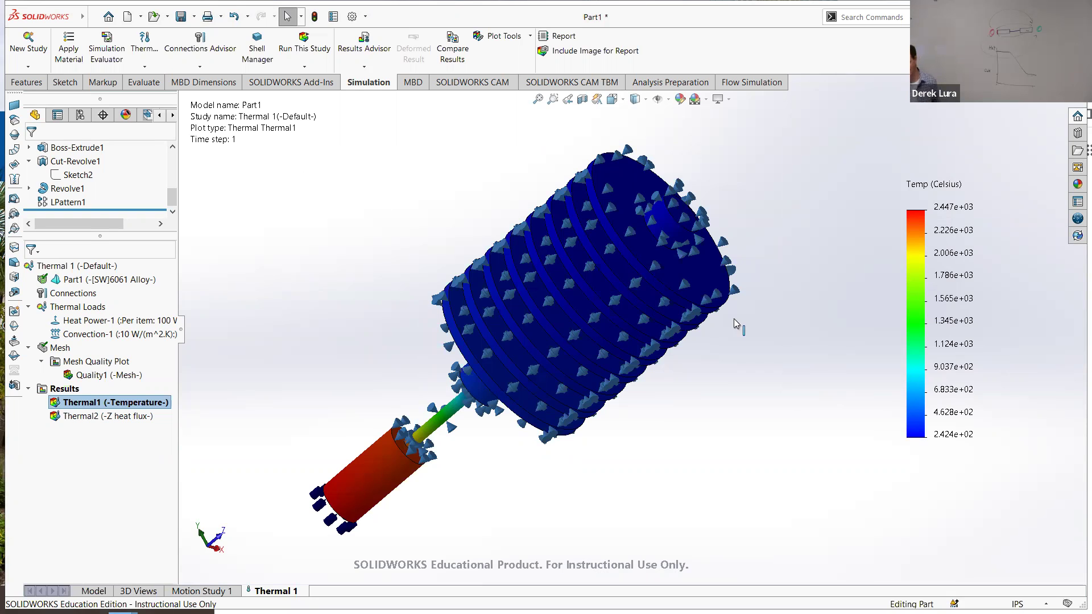
# Step: Examine the temperature plot across the disc fins, the thin neck and the heated thick section
pyautogui.moveTo(299, 223); pyautogui.dragTo(433, 241, button='middle')
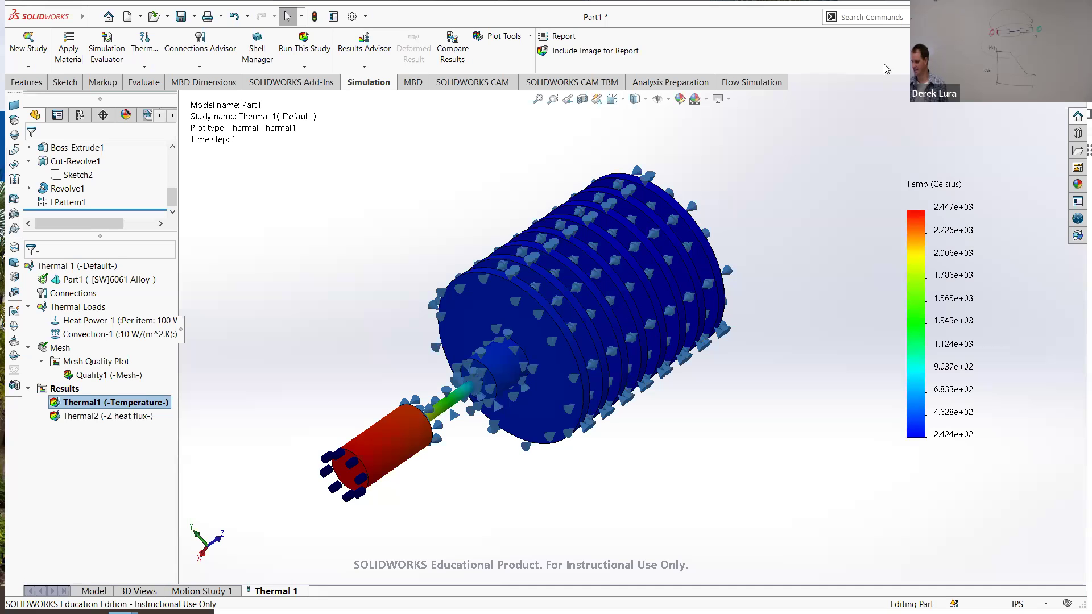
pyautogui.moveTo(724, 304); pyautogui.dragTo(560, 292, button='middle')
pyautogui.scroll(-4, 560, 292)
pyautogui.middleClick(526, 272)
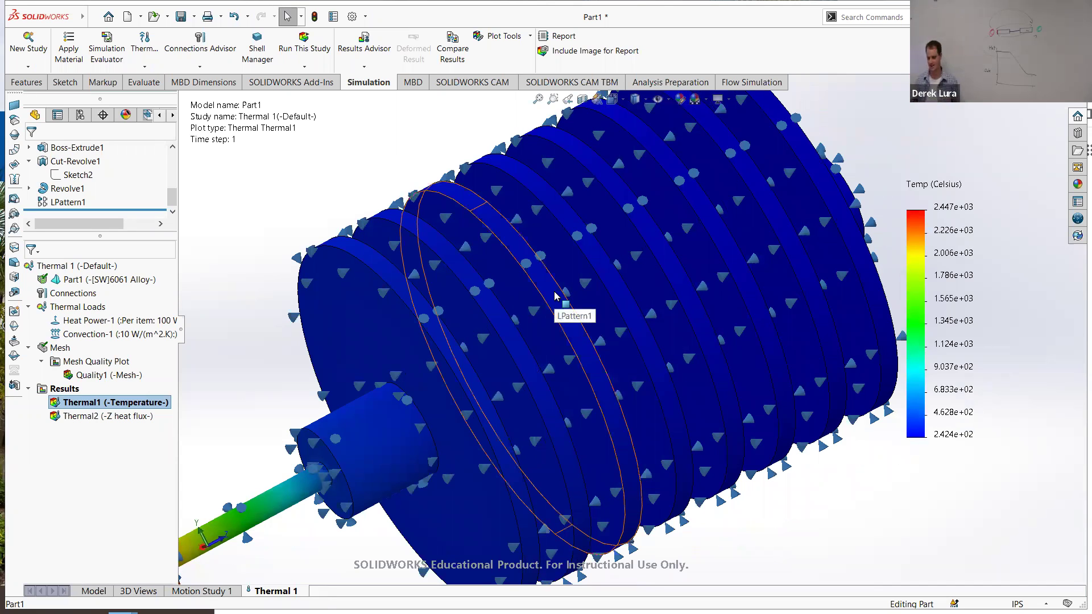
pyautogui.scroll(3, 478, 411)
pyautogui.moveTo(478, 410); pyautogui.dragTo(424, 478, button='middle')
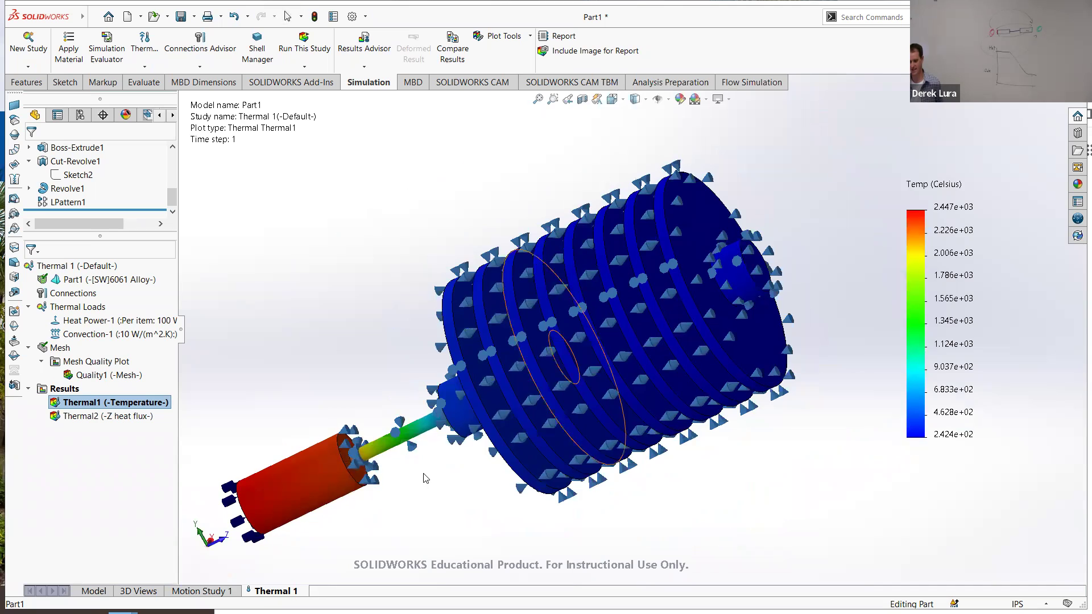
pyautogui.scroll(-3, 398, 447)
pyautogui.scroll(-5, 389, 418)
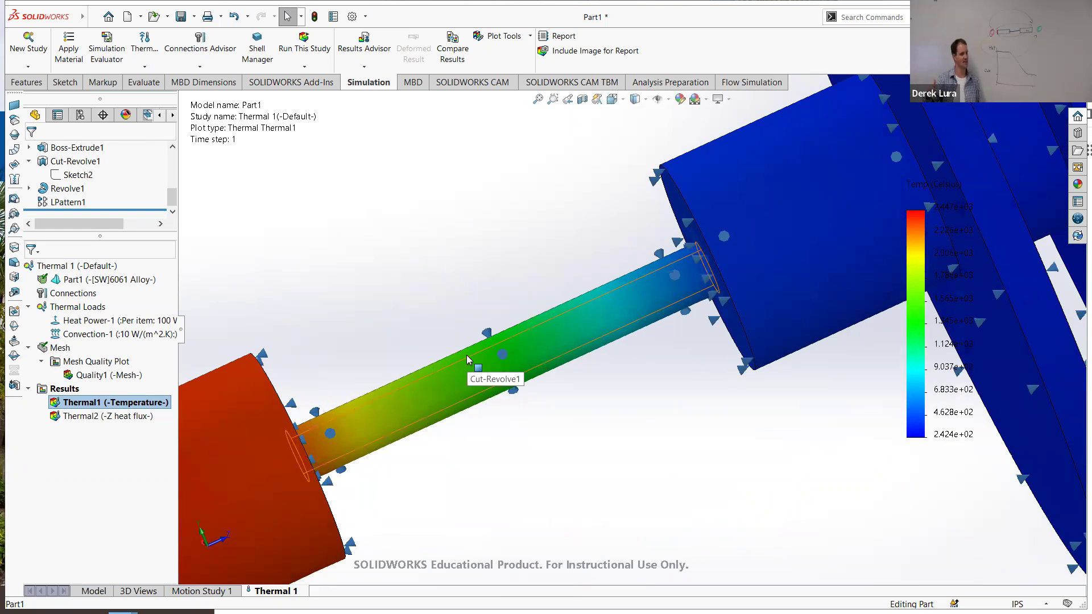
pyautogui.scroll(8, 467, 360)
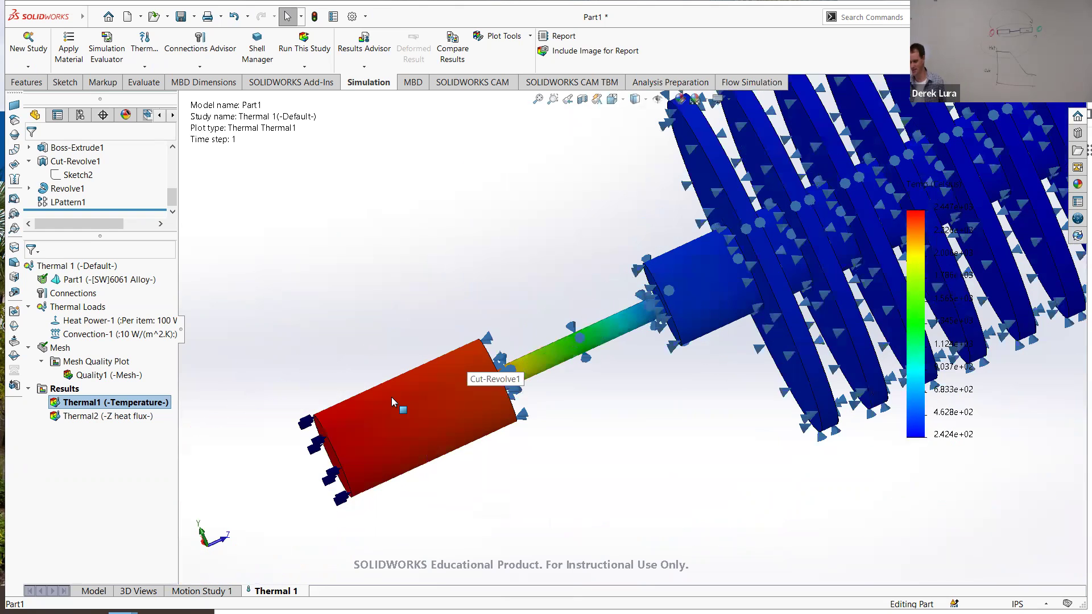
pyautogui.scroll(-2, 802, 230)
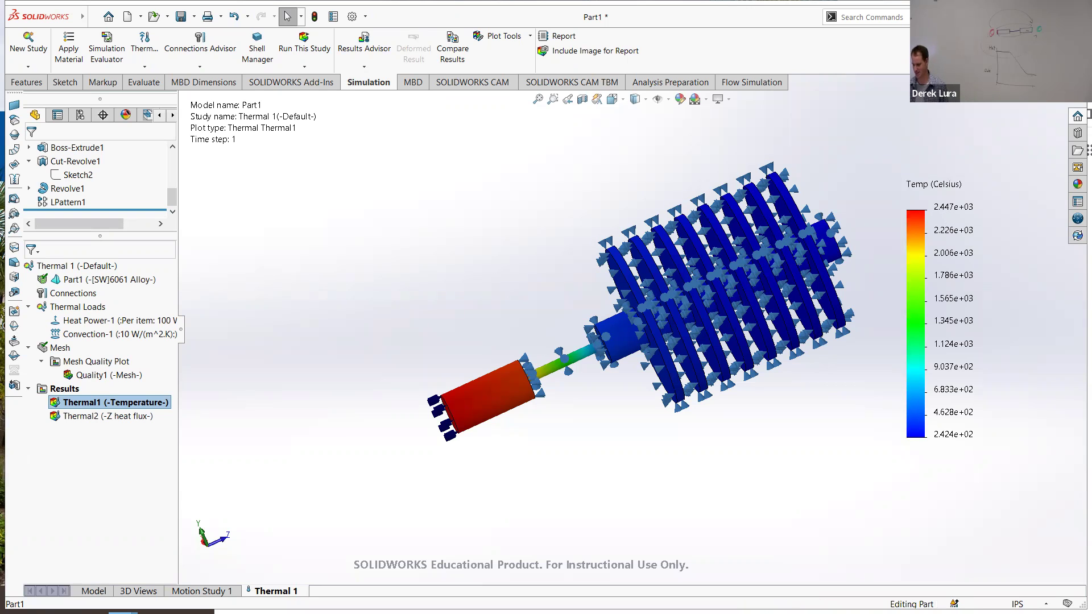
# Step: Return to the part model and suppress the Cut-Revolve1 neck cut together with its dependent fin features
pyautogui.click(93, 591)
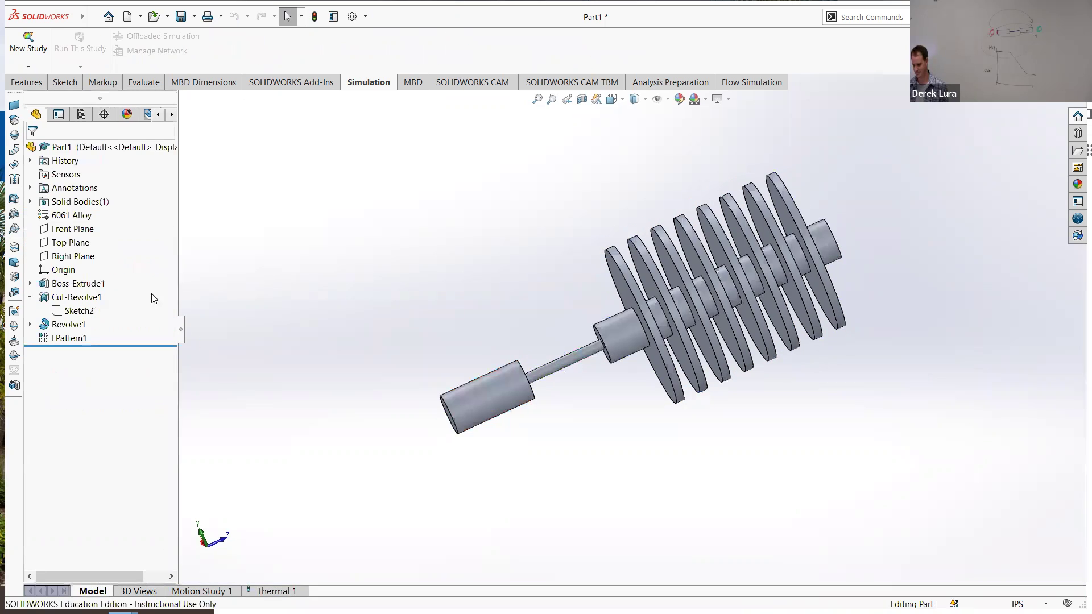
pyautogui.rightClick(66, 302)
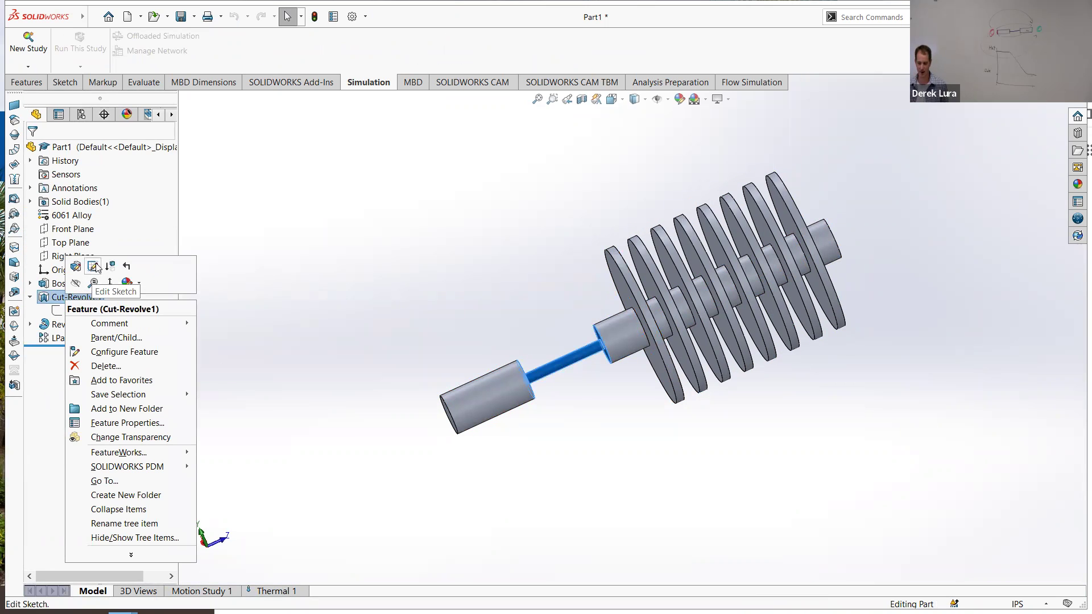
pyautogui.click(110, 266)
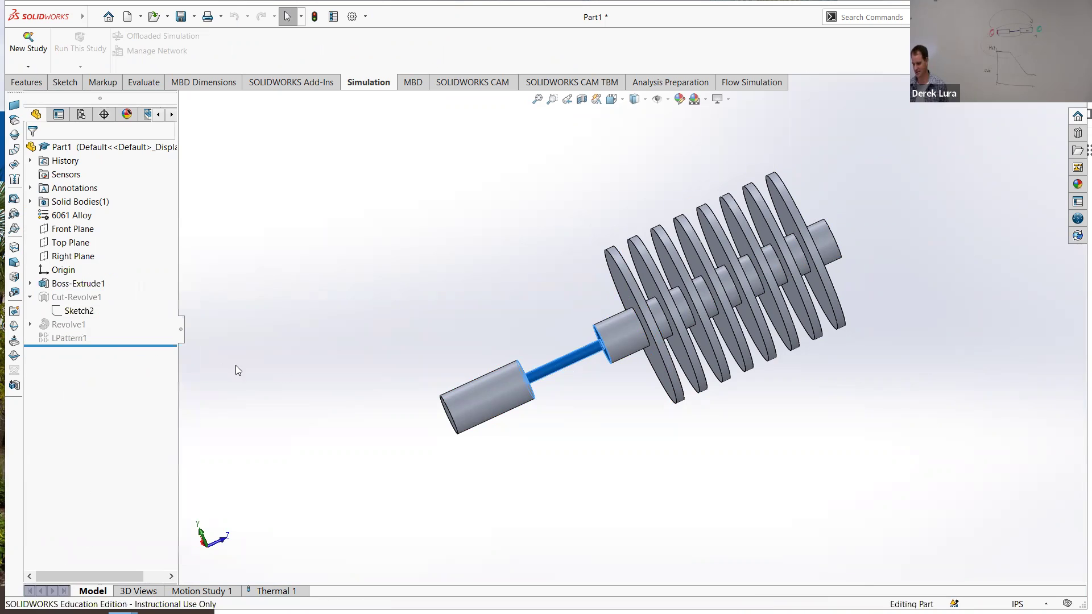
# Step: Review the definition of the suppressed Revolve1 disc feature and close it without changing any setting
pyautogui.click(66, 339)
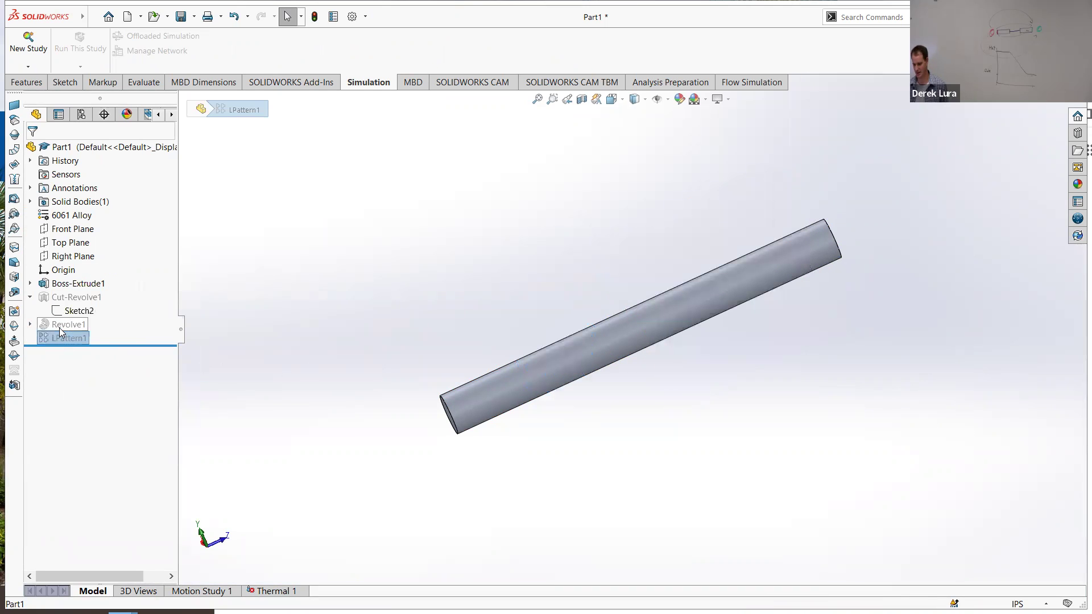
pyautogui.click(63, 324)
pyautogui.click(73, 294)
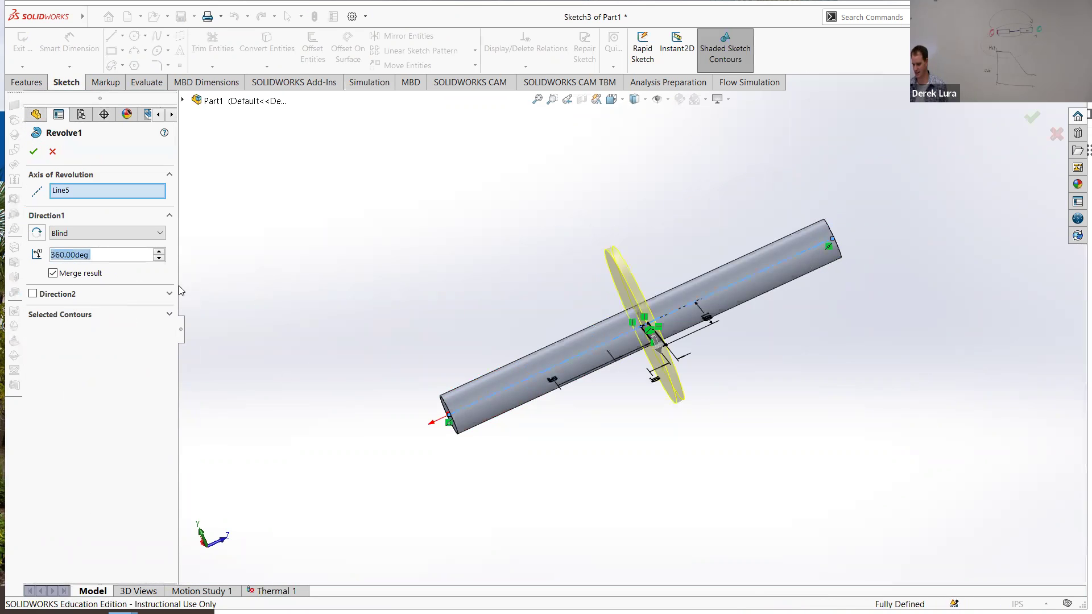
pyautogui.moveTo(326, 277); pyautogui.dragTo(605, 391, button='middle')
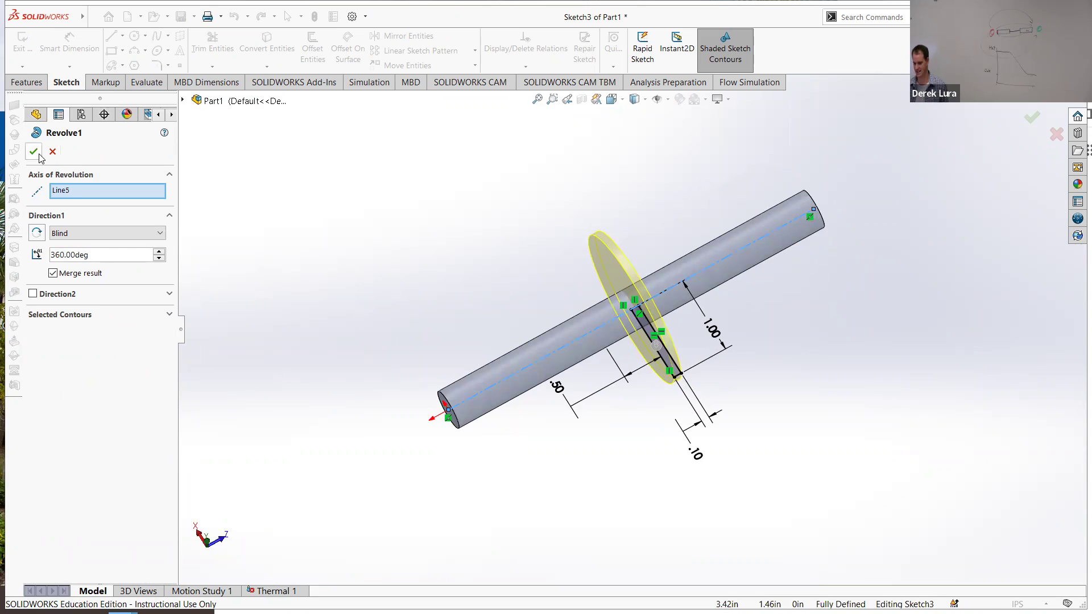
pyautogui.click(33, 151)
# Step: Unsuppress the Revolve1 disc feature together with the neck cut it depends on, and locate the disc's sketch
pyautogui.rightClick(67, 325)
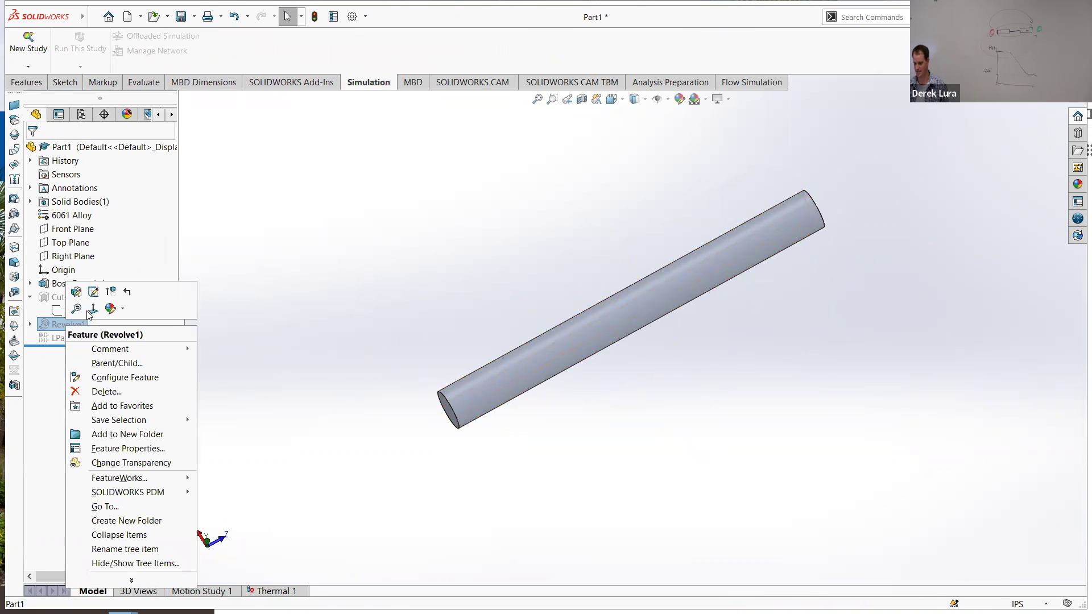
pyautogui.click(93, 292)
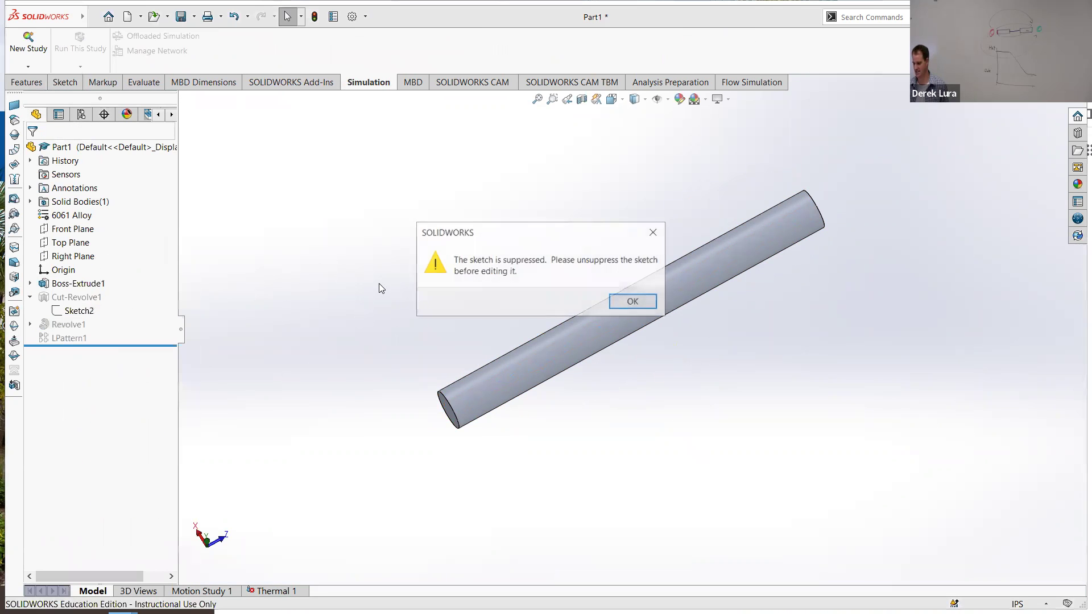
pyautogui.click(631, 303)
pyautogui.rightClick(57, 330)
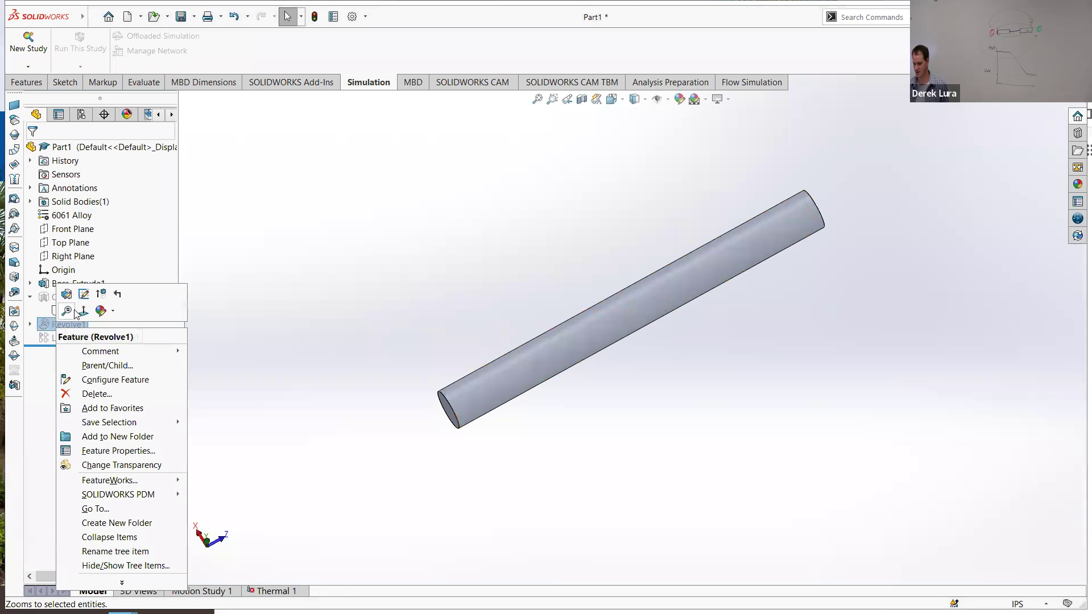
pyautogui.click(95, 294)
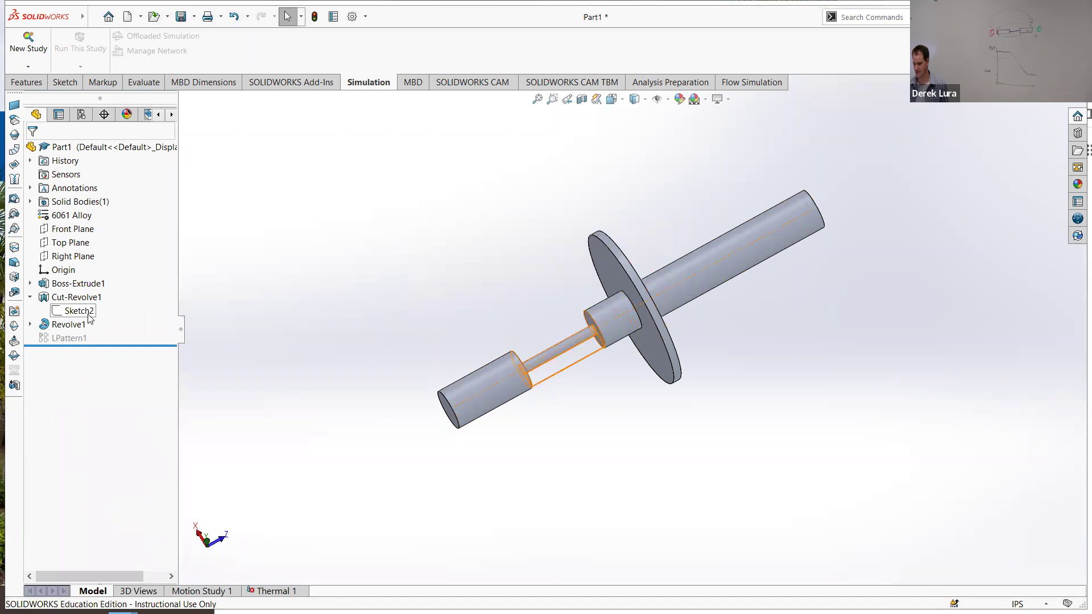
pyautogui.click(29, 324)
pyautogui.click(79, 338)
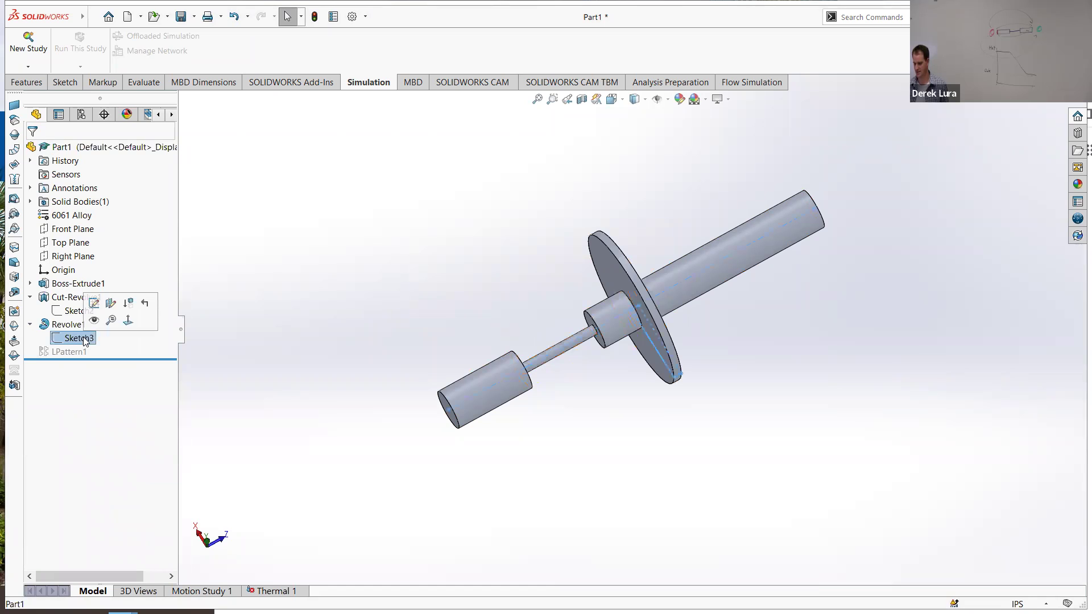
# Step: Delete the Cut-Revolve1 neck cut while keeping its sketch, and dismiss the error report
pyautogui.click(72, 300)
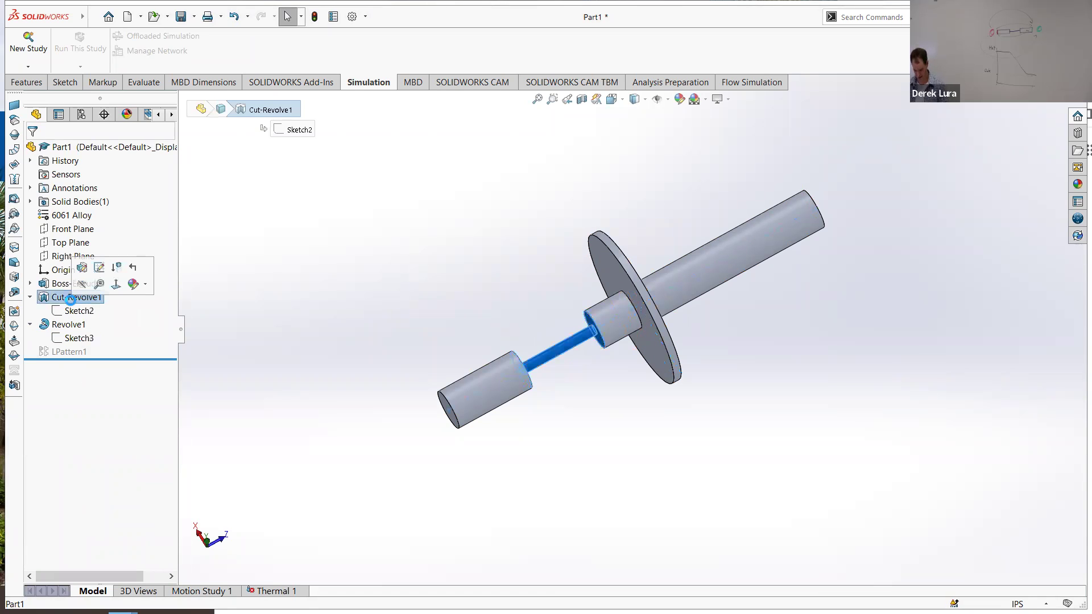
pyautogui.press('Delete')
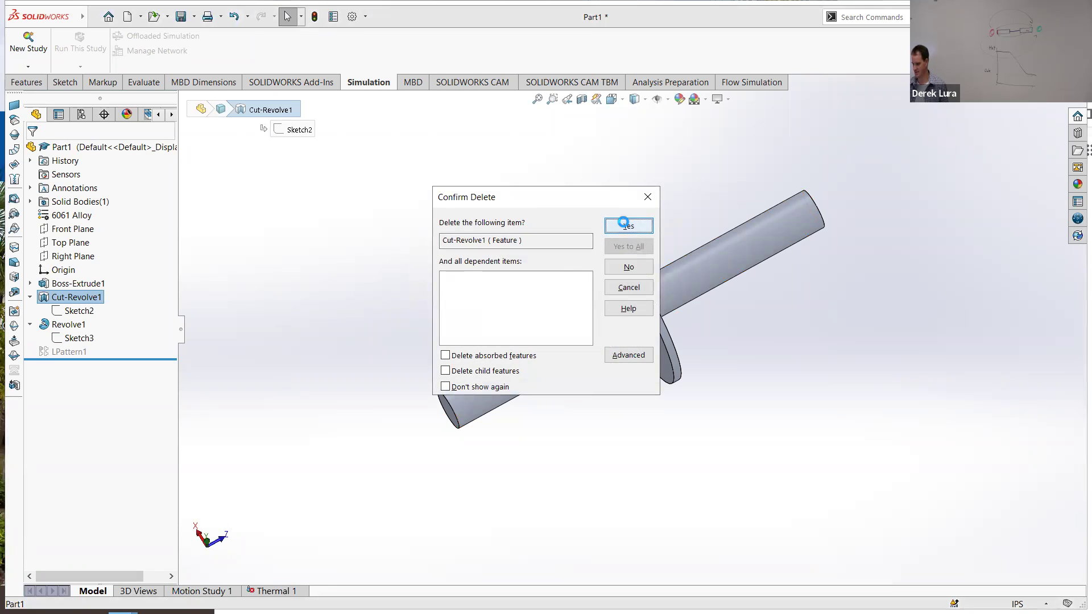
pyautogui.click(628, 225)
pyautogui.click(576, 307)
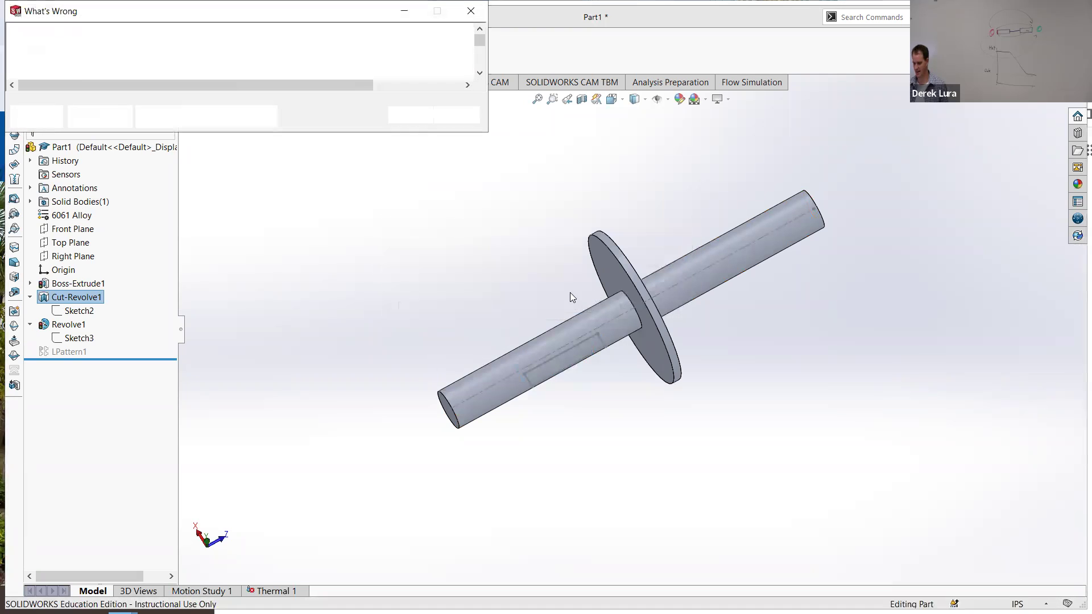
pyautogui.click(416, 121)
# Step: Edit the disc's Sketch3 and delete the .50 dimension that referenced the removed neck cut
pyautogui.click(91, 324)
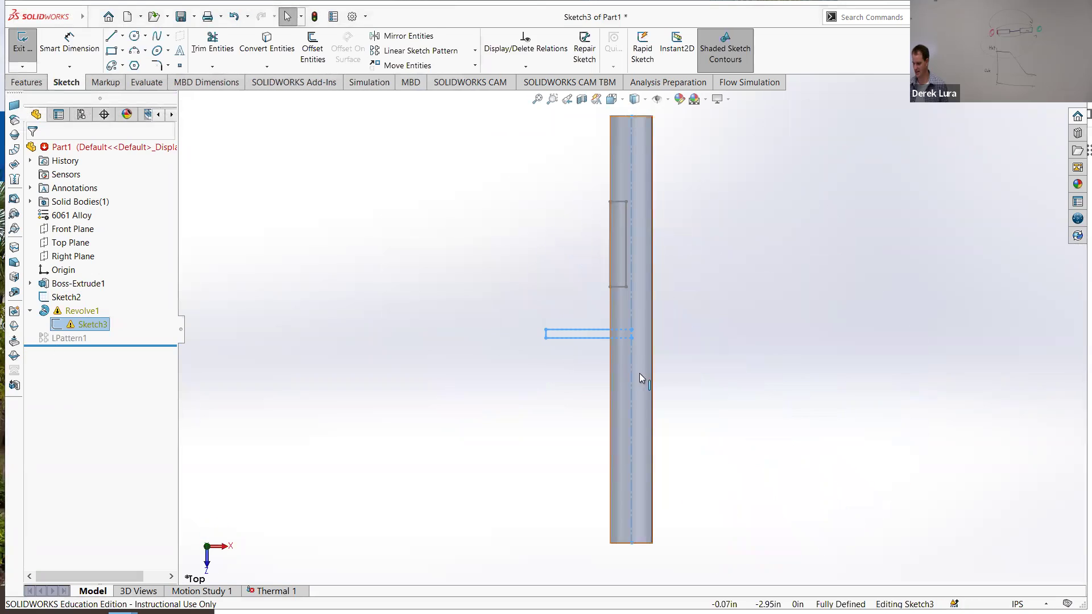
pyautogui.click(593, 224)
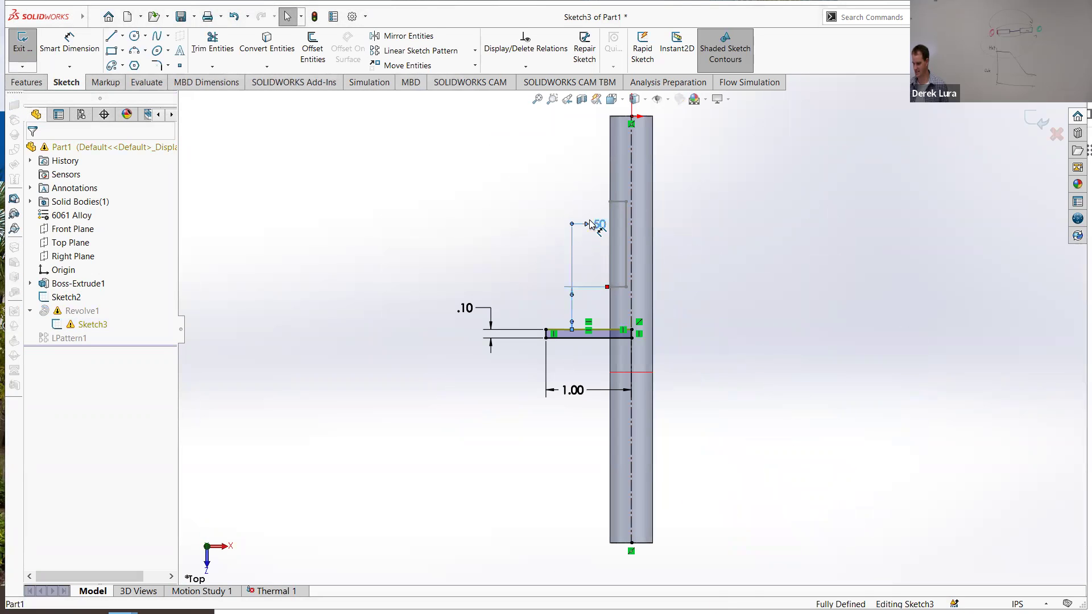
pyautogui.press('Delete')
# Step: Dimension the distance from the rod's heated end edge to the disc profile's nearer long line, and exit the sketch
pyautogui.click(589, 330)
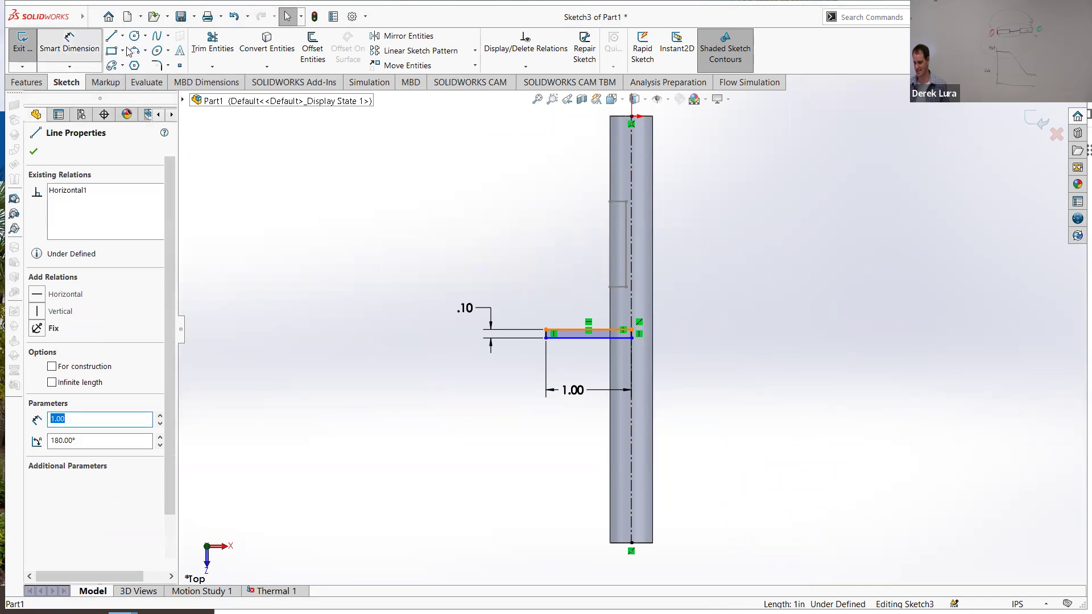
pyautogui.click(69, 44)
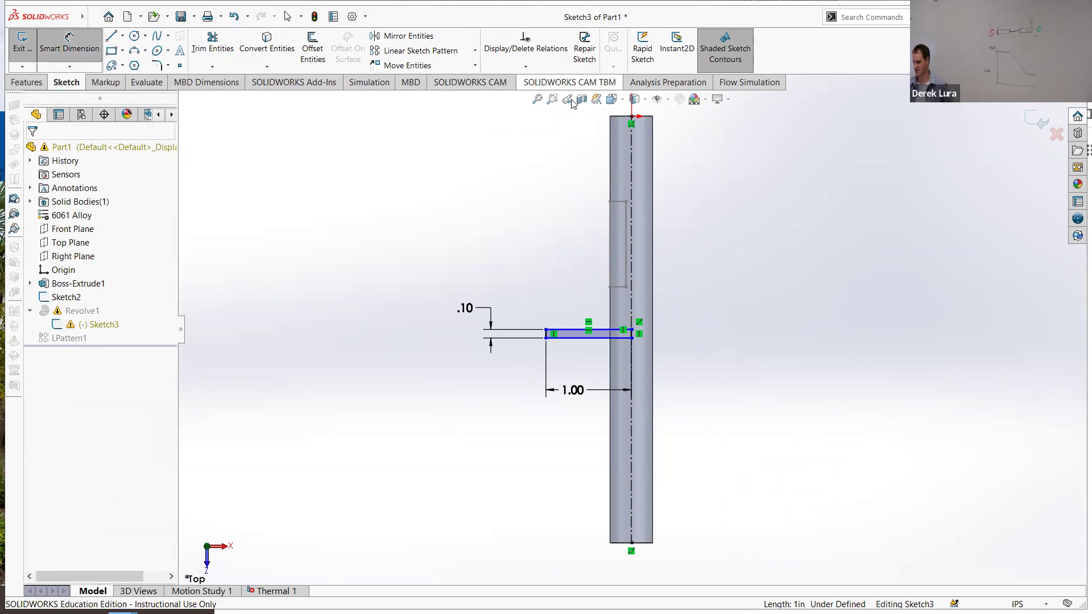
pyautogui.click(629, 117)
pyautogui.click(599, 329)
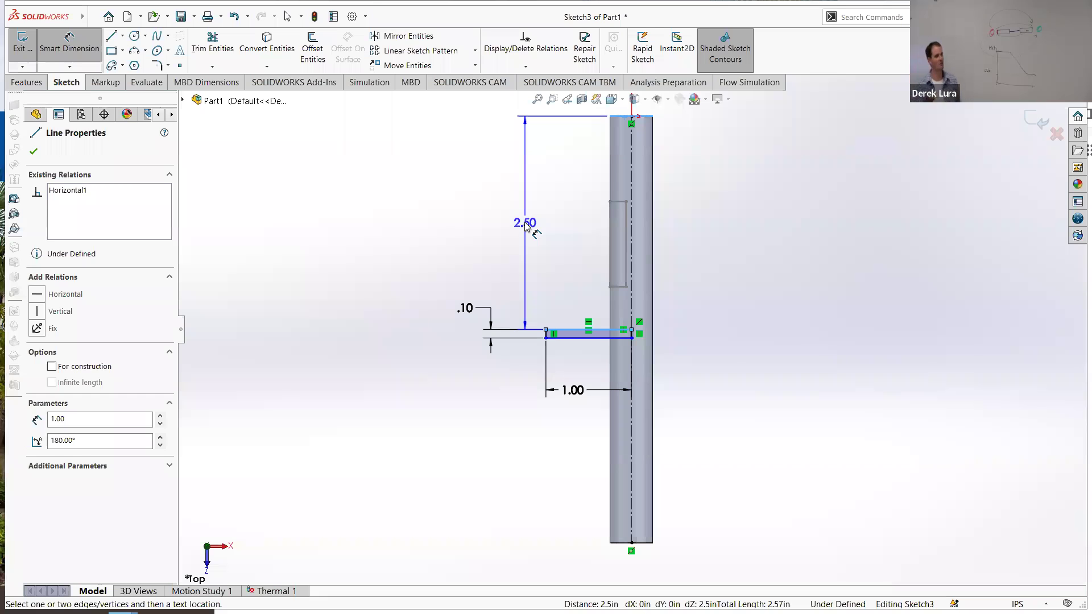
pyautogui.click(525, 223)
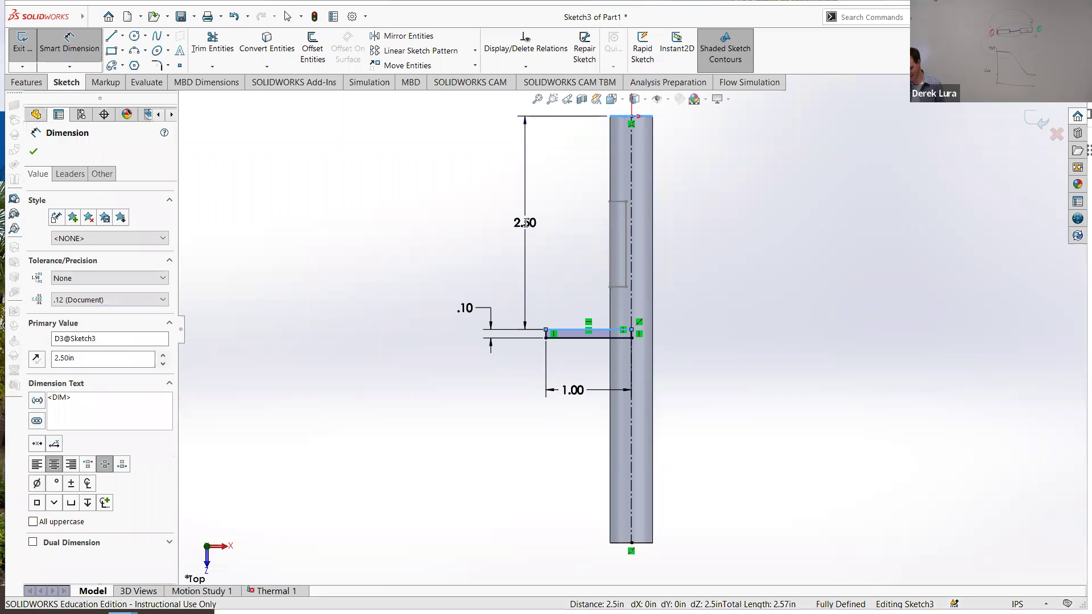
pyautogui.click(473, 205)
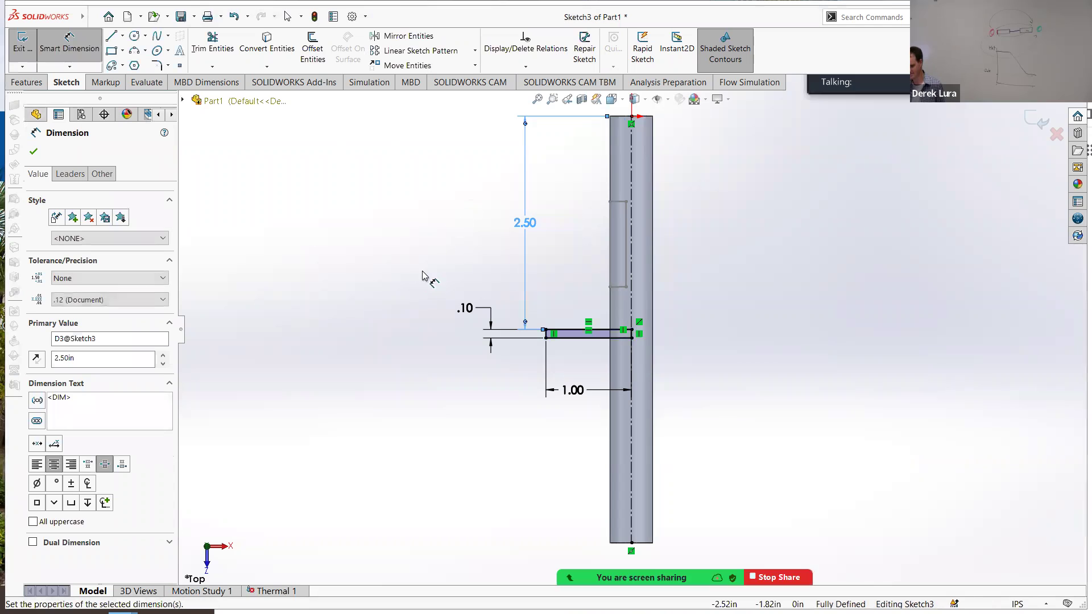
pyautogui.click(34, 152)
pyautogui.click(1040, 121)
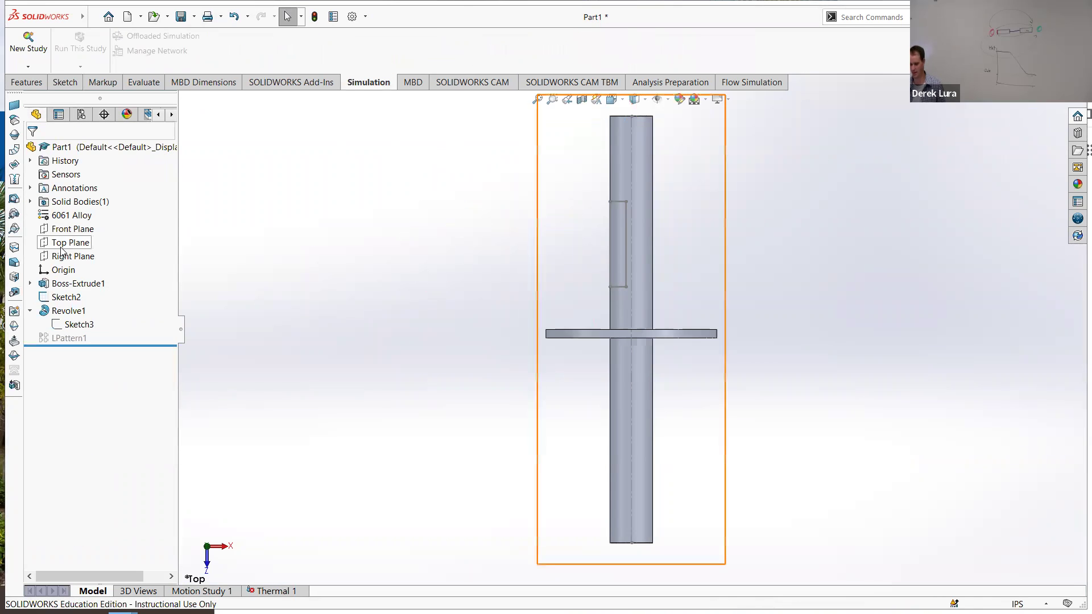
# Step: Review the direction, spacing and instance settings of the suppressed LPattern1 fin pattern and accept them without changes
pyautogui.click(72, 340)
pyautogui.click(81, 309)
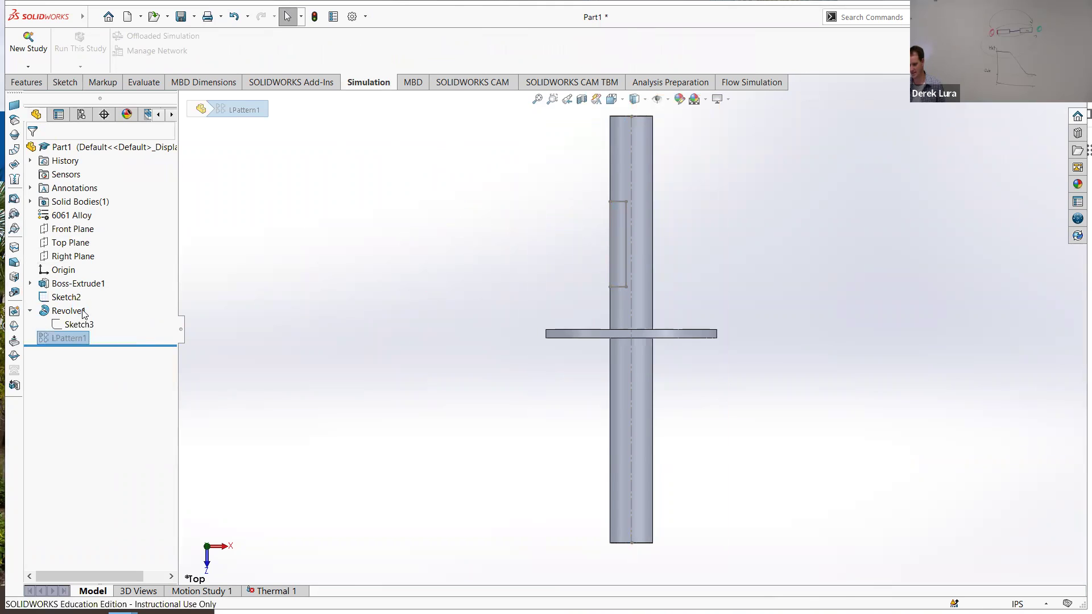
pyautogui.click(34, 151)
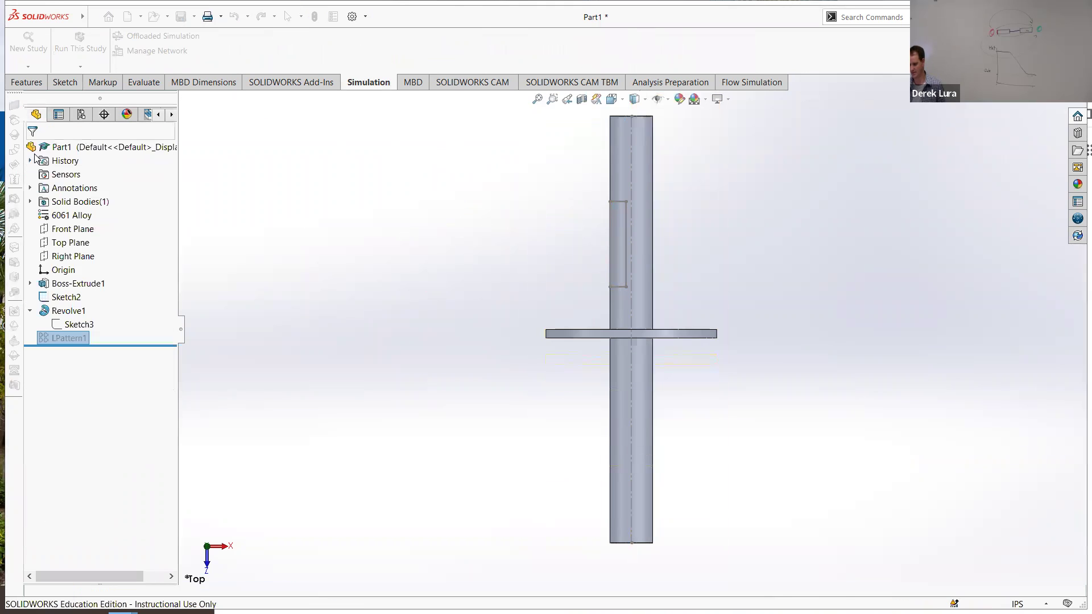
pyautogui.rightClick(66, 335)
pyautogui.click(79, 304)
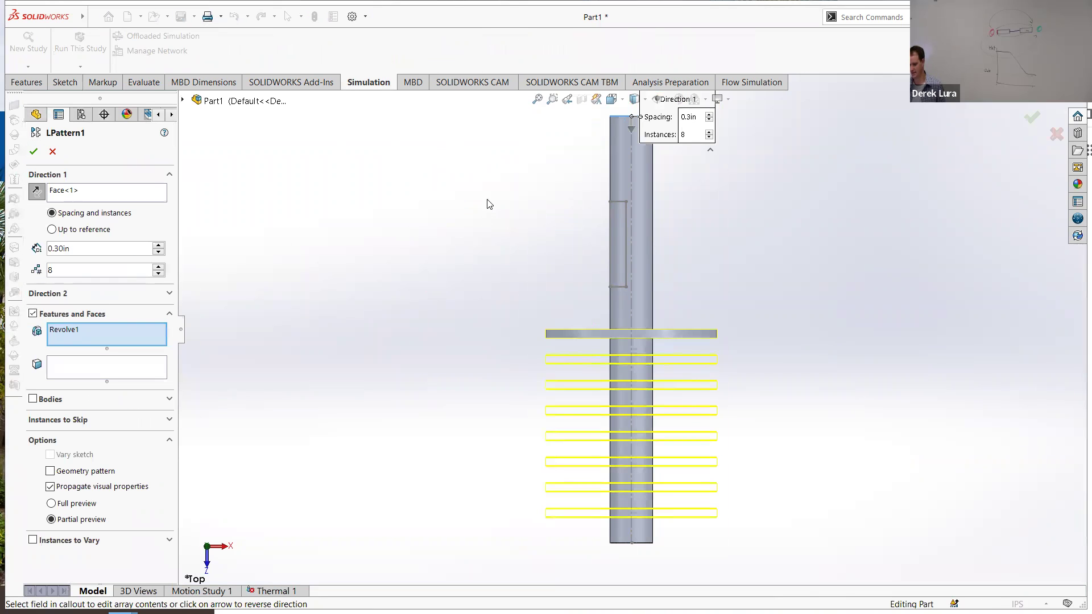
pyautogui.moveTo(487, 201); pyautogui.dragTo(485, 282, button='middle')
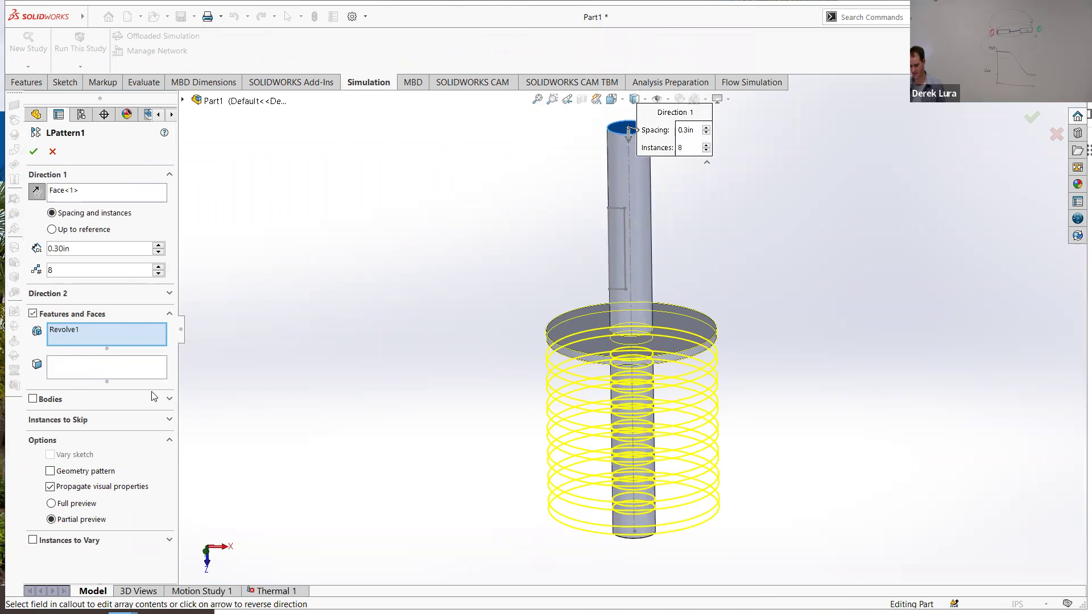
pyautogui.click(34, 151)
# Step: Unsuppress the LPattern1 fin pattern to restore the row of discs on the rod
pyautogui.rightClick(65, 340)
pyautogui.click(94, 307)
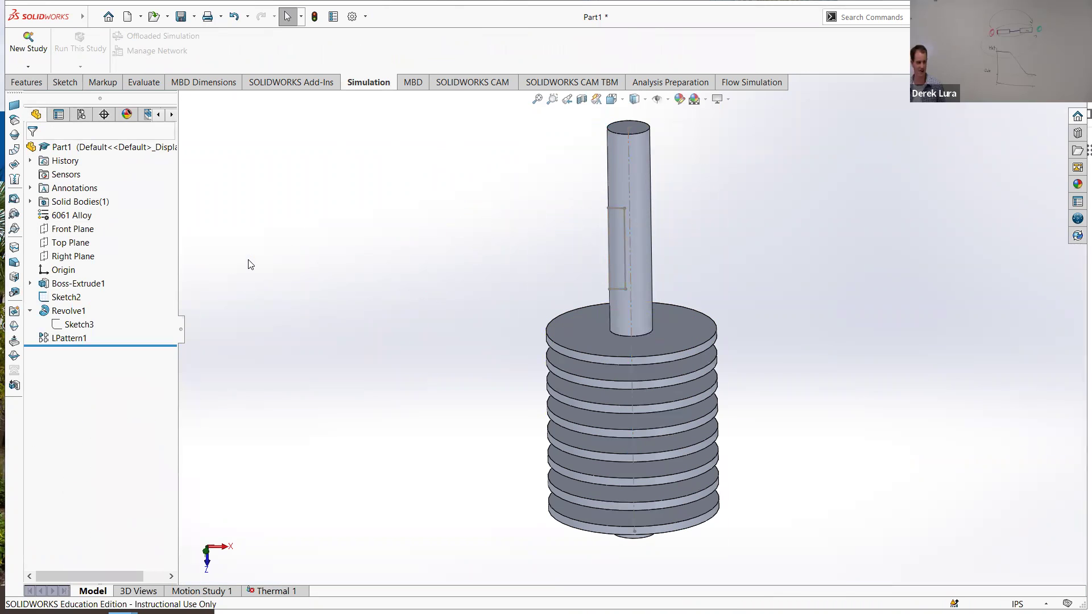
pyautogui.moveTo(264, 244); pyautogui.dragTo(297, 204, button='middle')
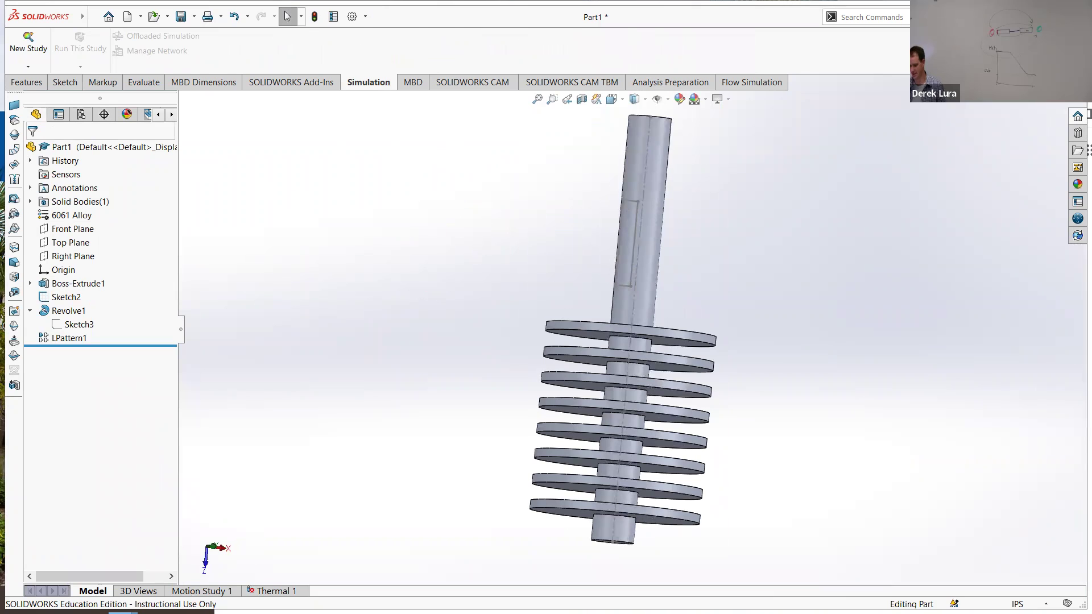
# Step: Switch to the Thermal 1 study and try to run it on the modified rod
pyautogui.click(269, 591)
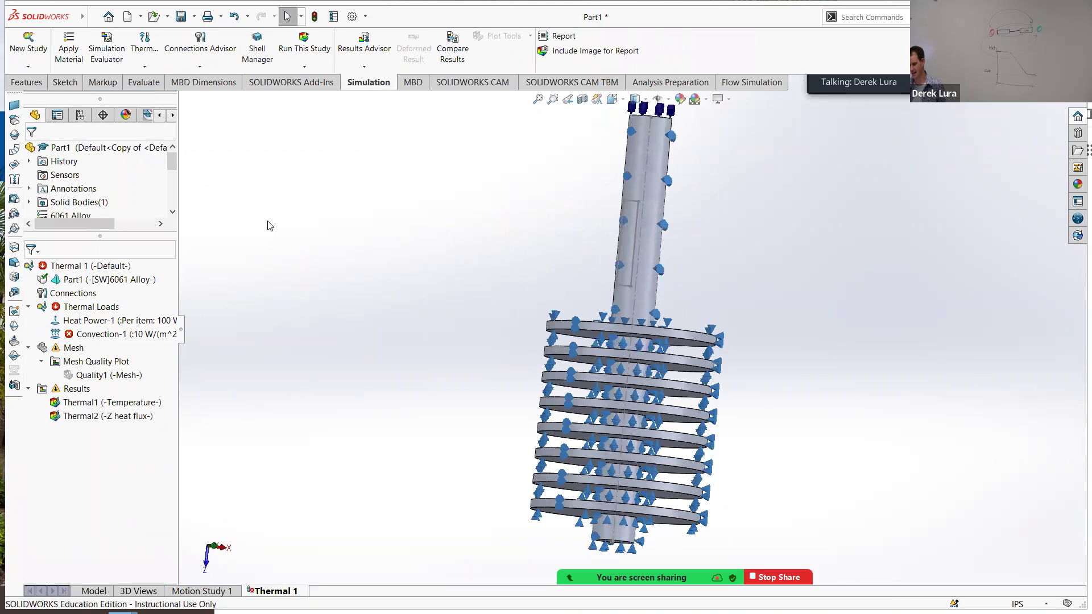
pyautogui.click(313, 46)
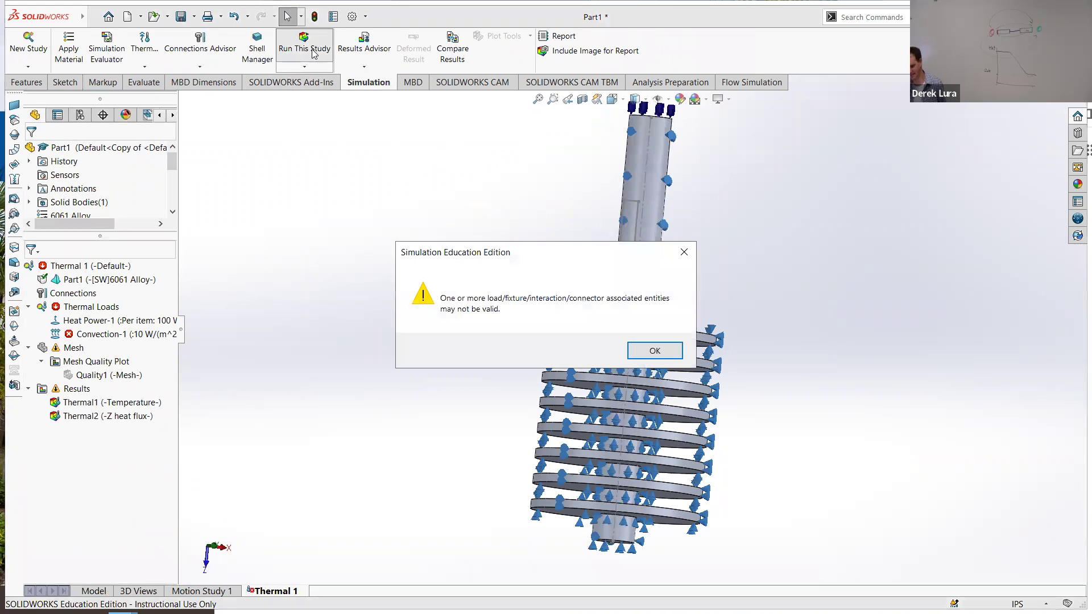
pyautogui.click(642, 350)
# Step: Edit the Convection-1 load, remove its duplicate or invalid entities, and assign it to all exposed faces
pyautogui.rightClick(106, 334)
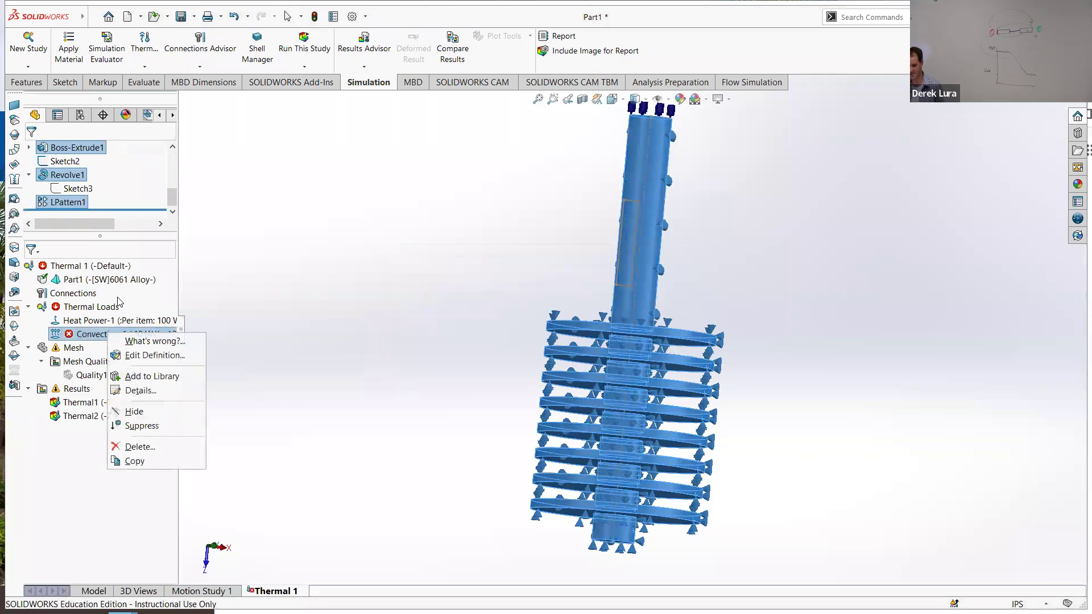
pyautogui.click(154, 355)
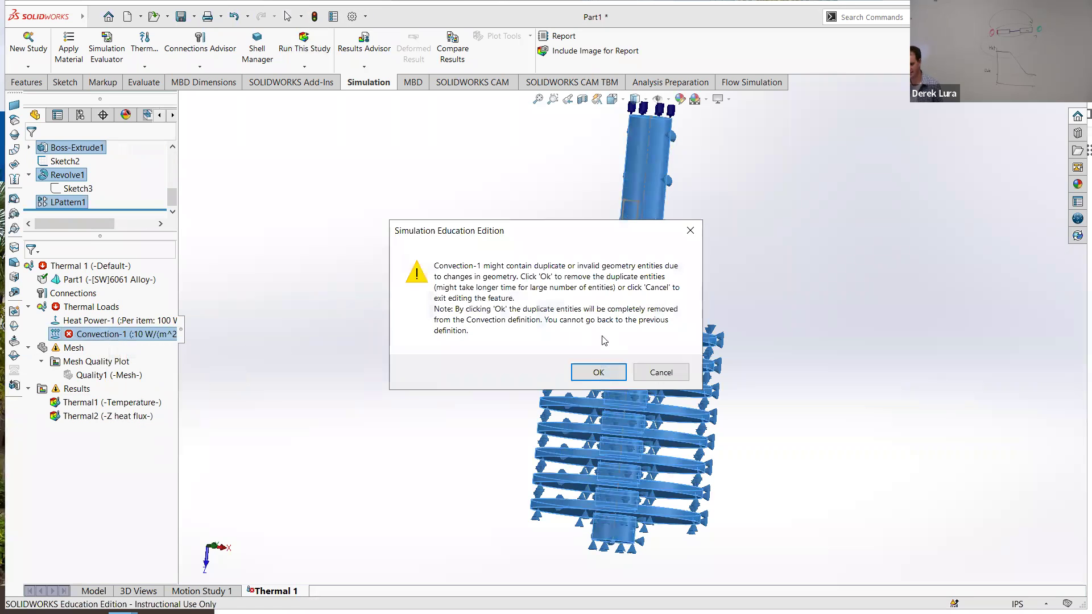
pyautogui.click(593, 375)
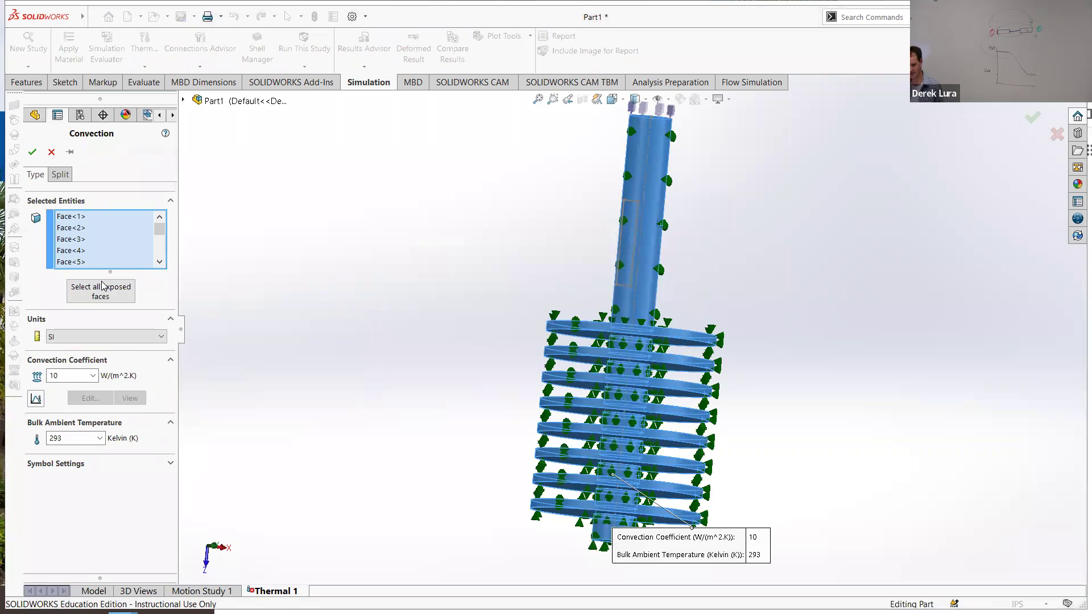
pyautogui.click(97, 287)
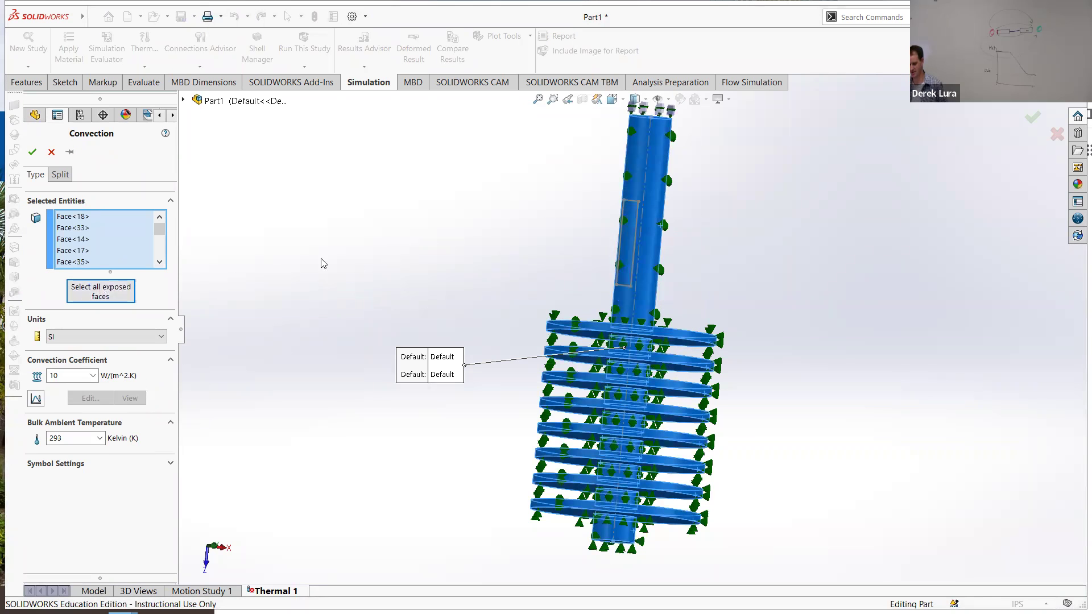
# Step: Exclude the heated end face of the rod from the convection faces and accept the load
pyautogui.click(129, 229)
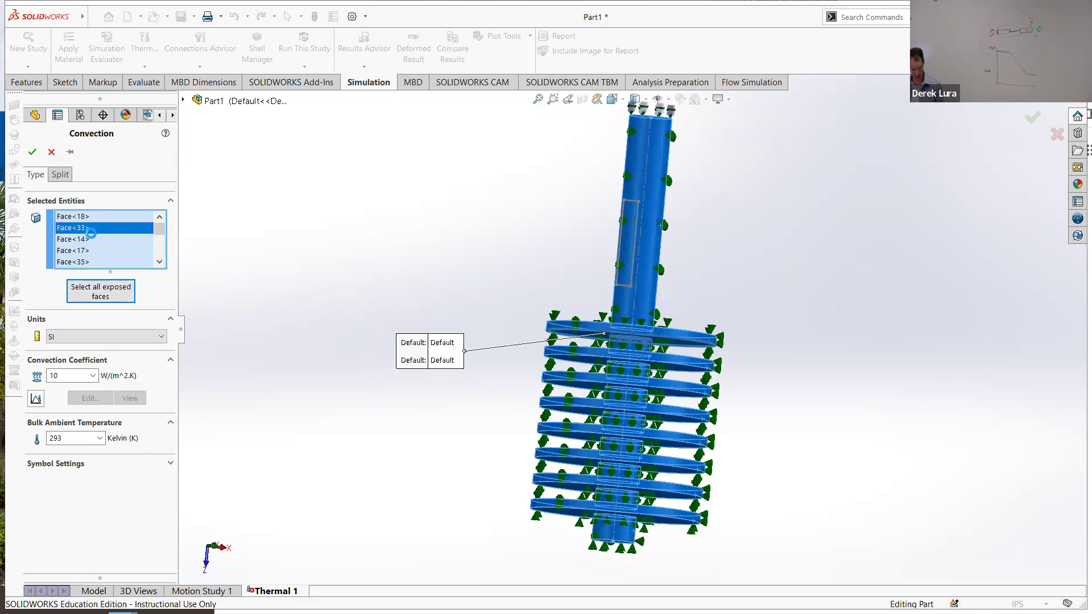
pyautogui.click(99, 284)
pyautogui.scroll(2, 769, 262)
pyautogui.moveTo(769, 262); pyautogui.dragTo(710, 239, button='middle')
pyautogui.scroll(-5, 603, 247)
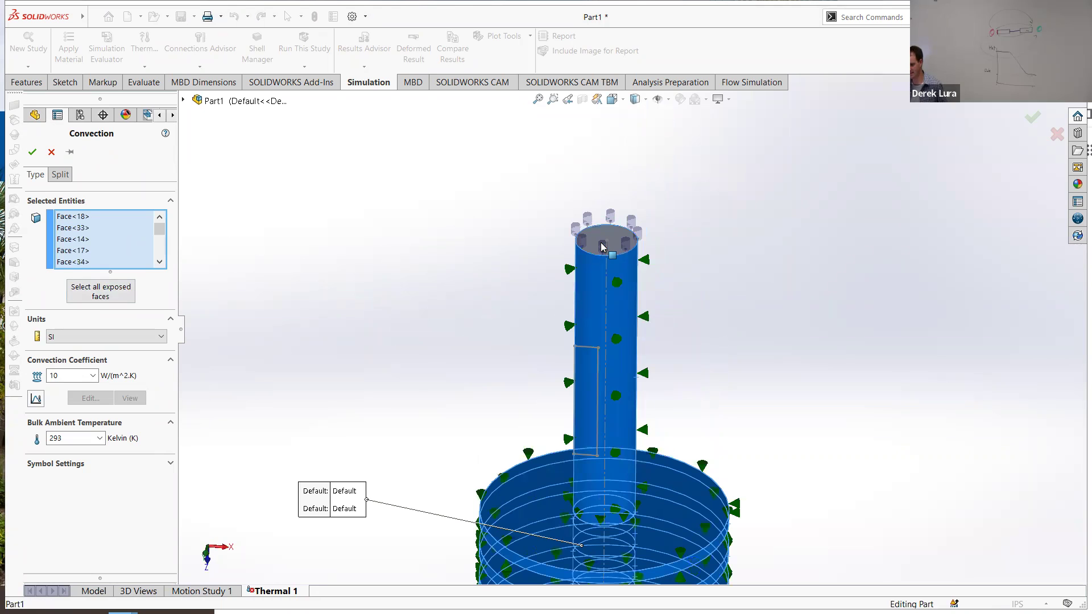
pyautogui.click(32, 152)
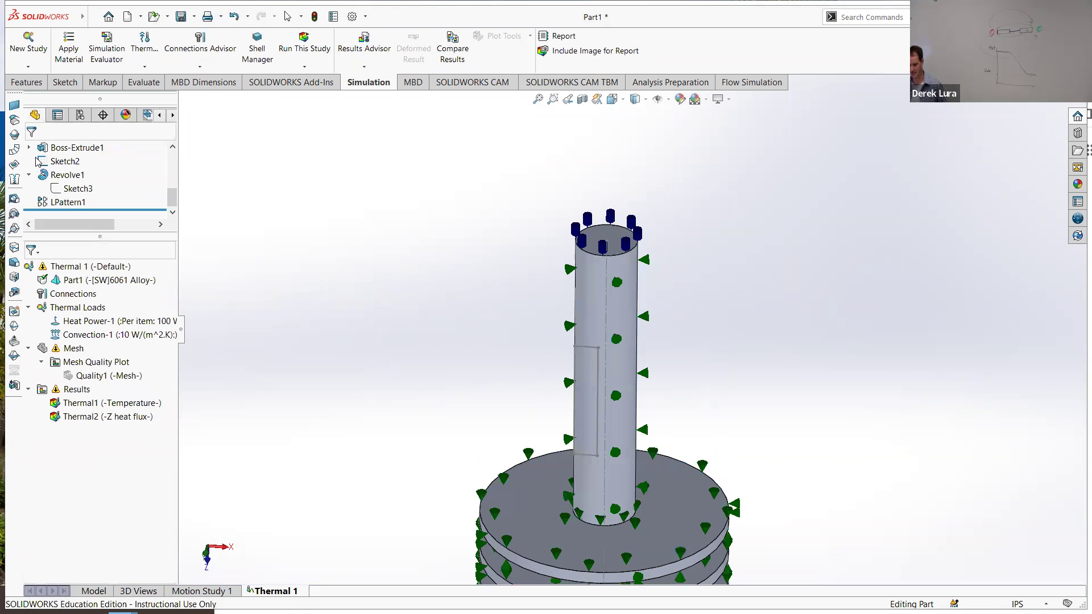
# Step: Check the load symbols around the rod and fins, and run the Thermal 1 study
pyautogui.scroll(3, 515, 436)
pyautogui.moveTo(515, 436); pyautogui.dragTo(505, 308, button='middle')
pyautogui.scroll(2, 505, 308)
pyautogui.scroll(-3, 629, 444)
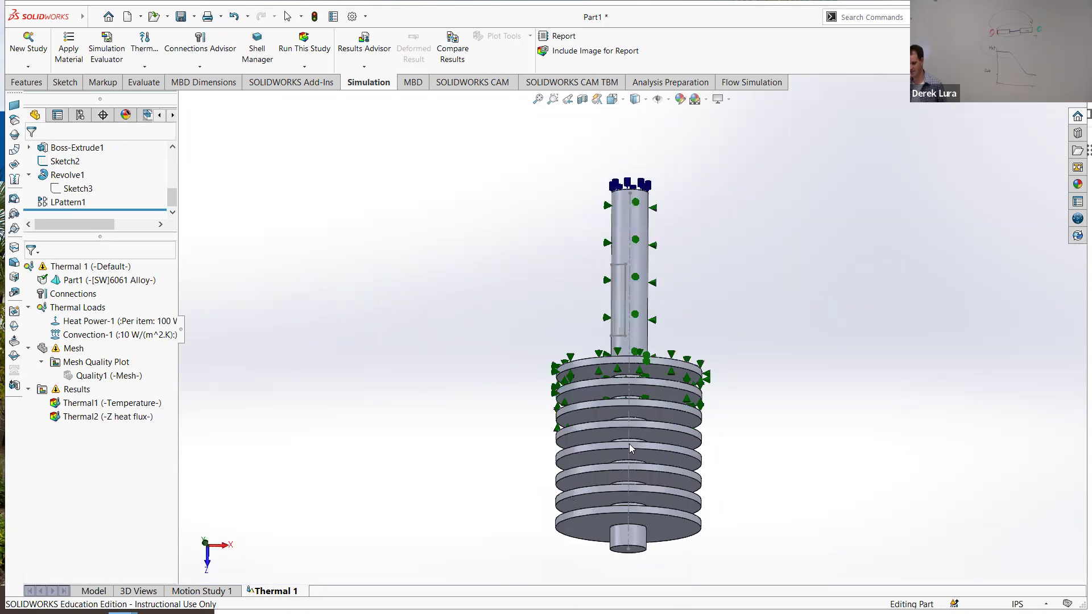
pyautogui.click(313, 49)
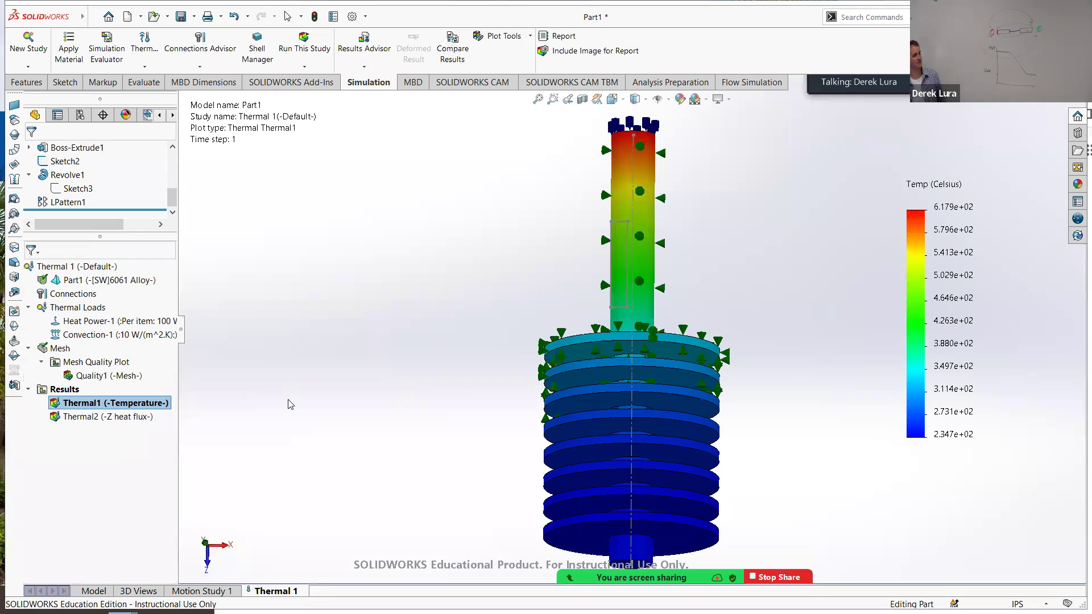
# Step: Examine the temperature plot along the full-diameter rod and across its disc fins
pyautogui.moveTo(434, 350); pyautogui.dragTo(429, 358, button='middle')
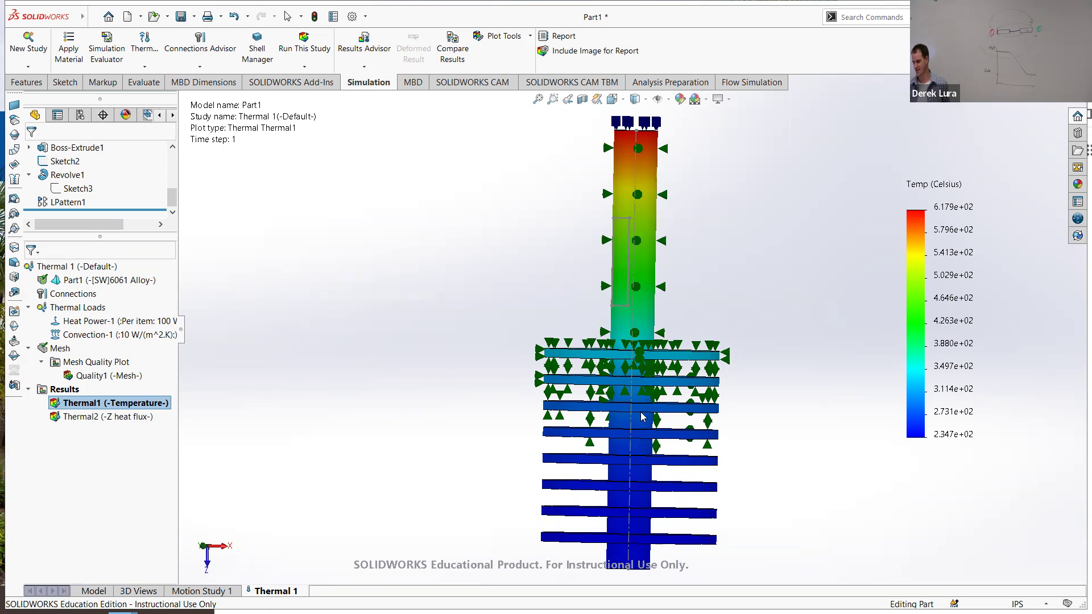
pyautogui.scroll(2, 656, 428)
pyautogui.scroll(-2, 651, 349)
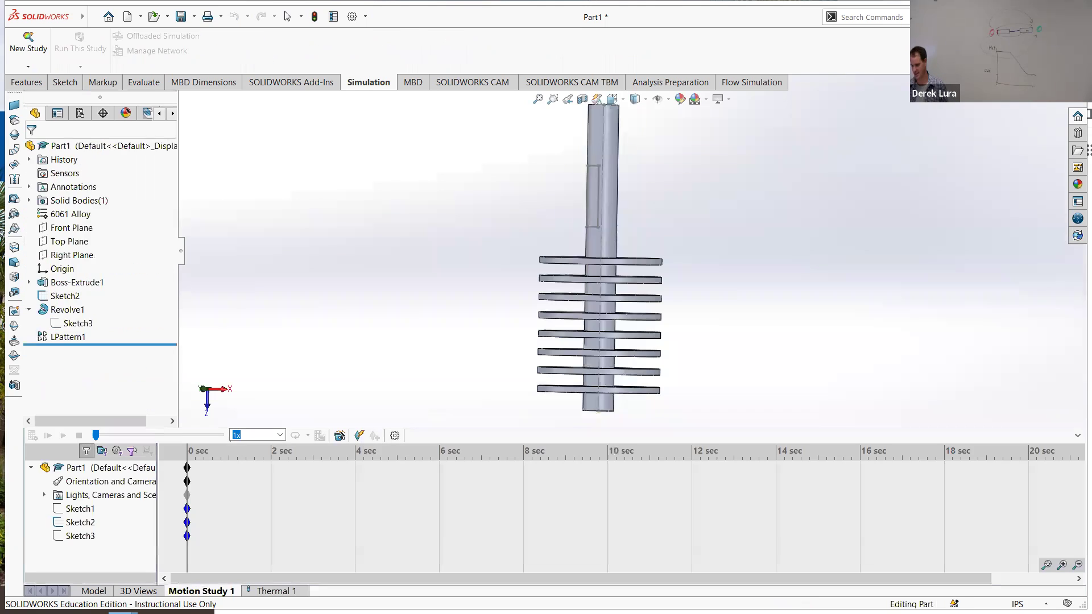
# Step: Try to edit the linear fin pattern LPattern1 in the part model
pyautogui.click(94, 591)
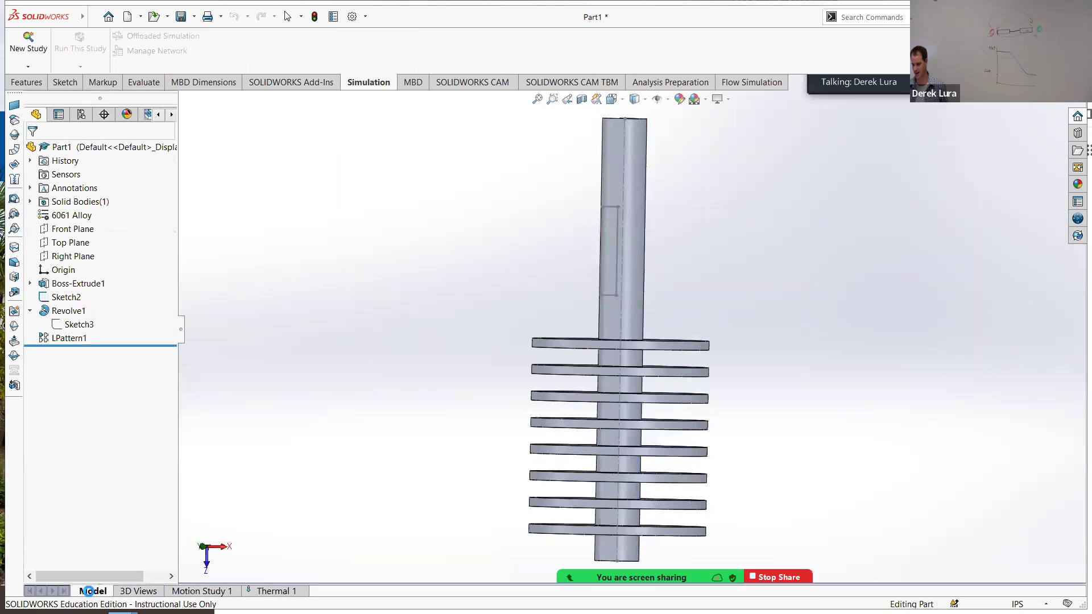
pyautogui.click(67, 338)
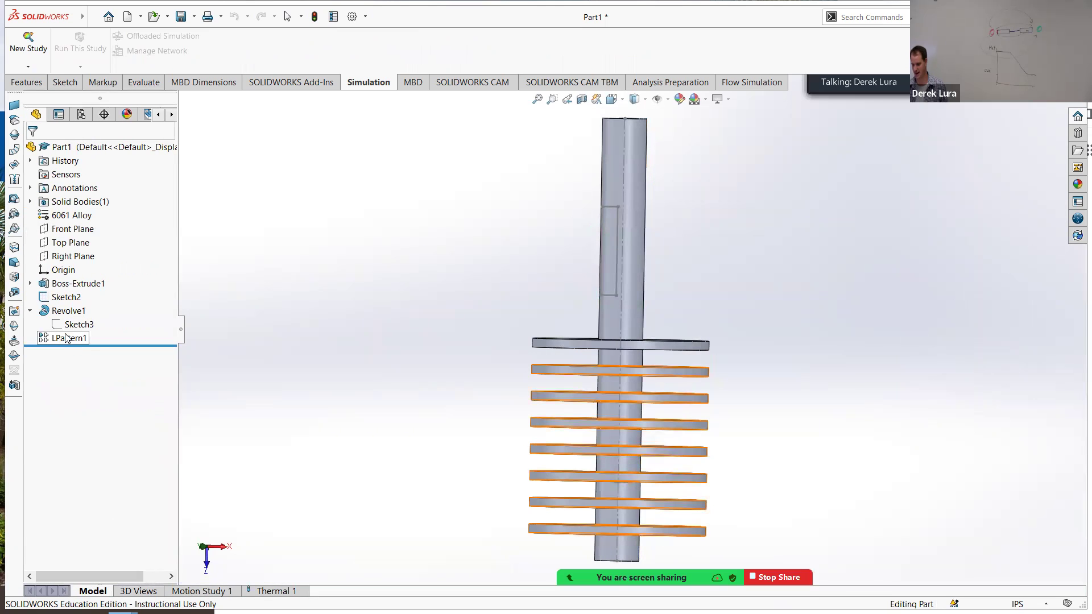
pyautogui.rightClick(57, 341)
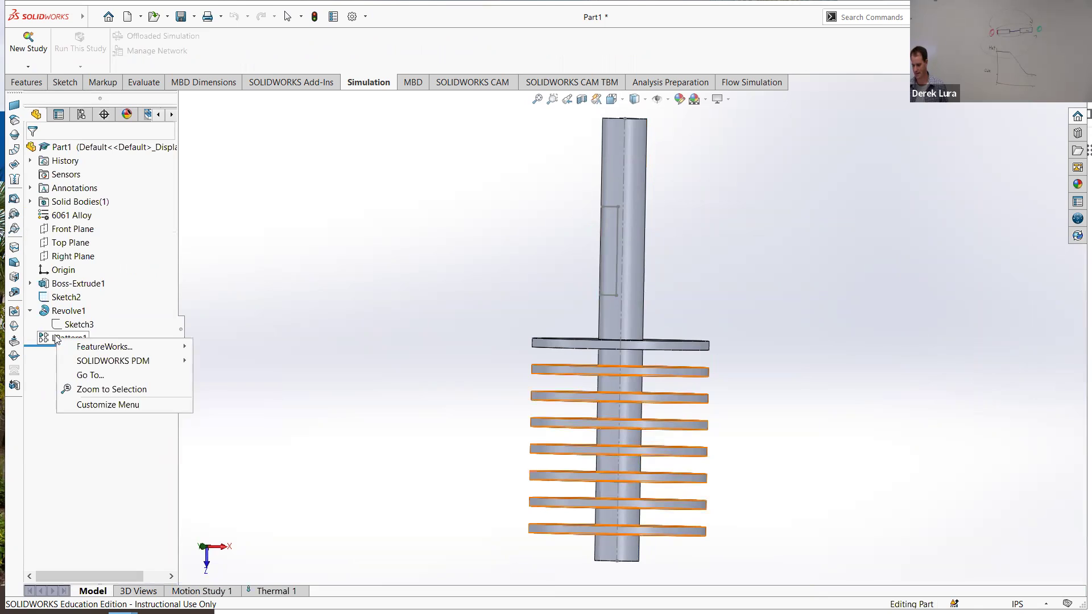
pyautogui.click(56, 339)
pyautogui.rightClick(55, 339)
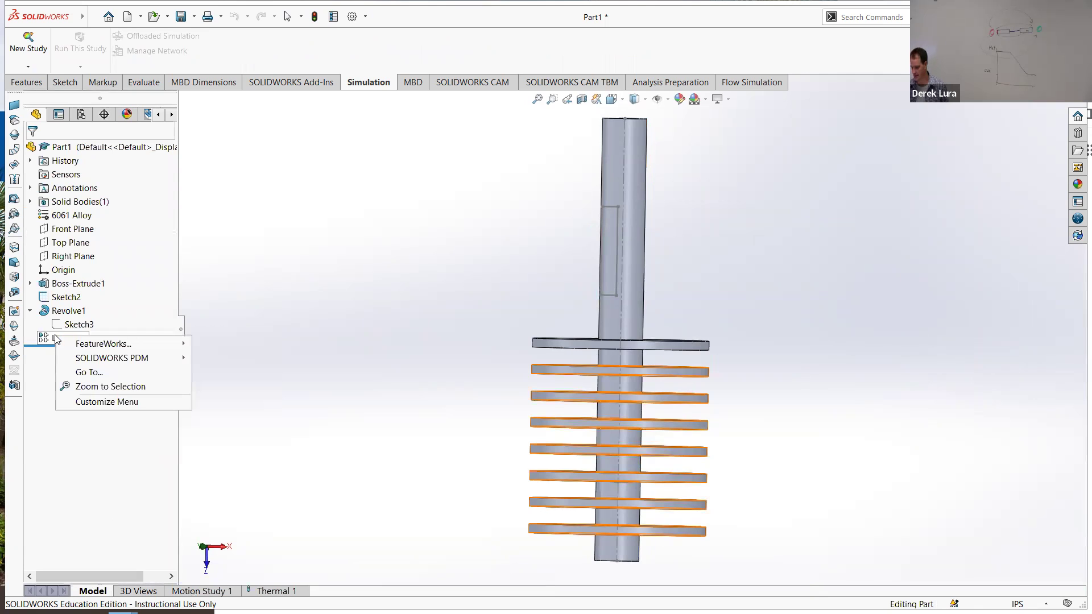
pyautogui.click(43, 340)
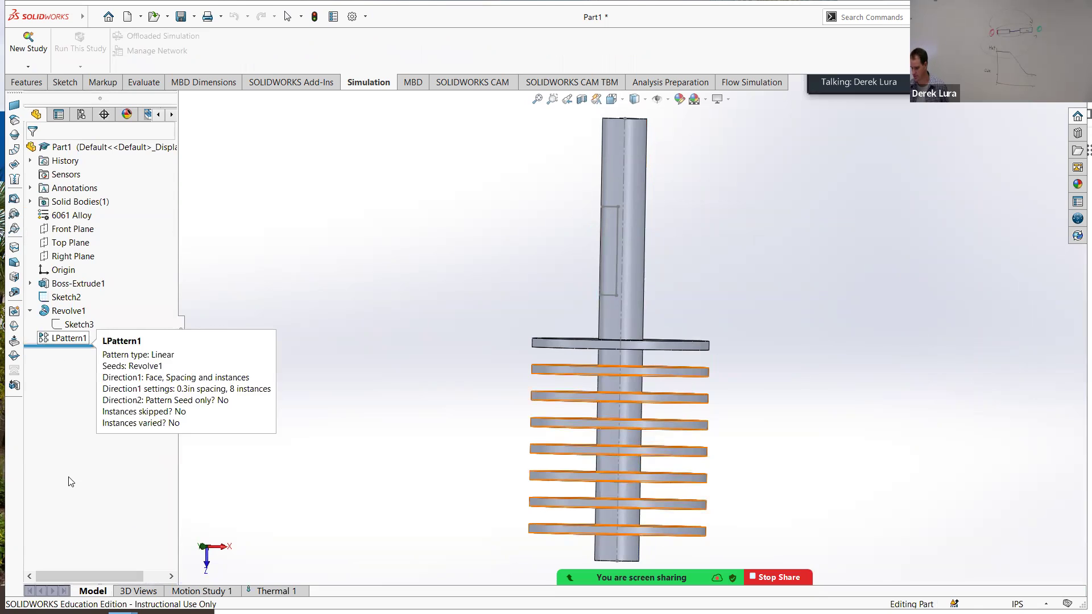
pyautogui.click(294, 585)
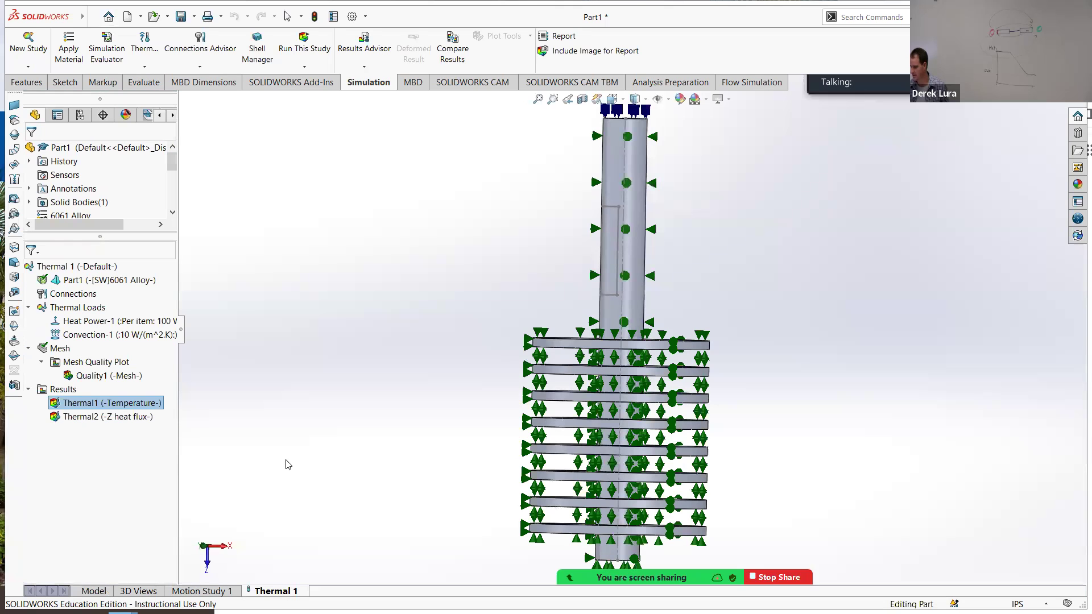
pyautogui.click(93, 591)
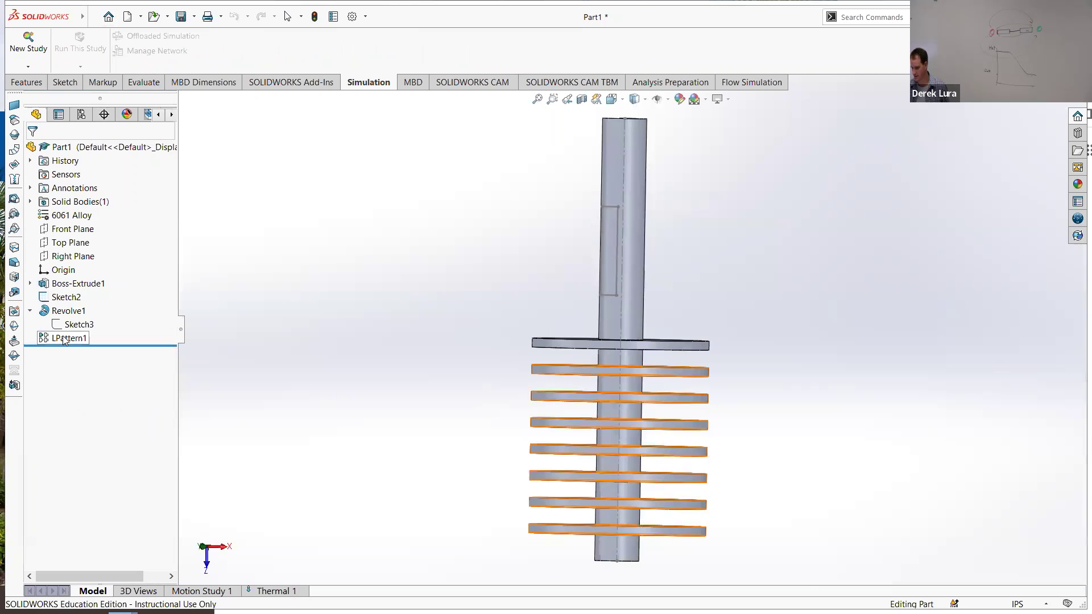
# Step: Save the part as Part1 in the Downloads folder
pyautogui.moveTo(55, 31)
pyautogui.click(94, 18)
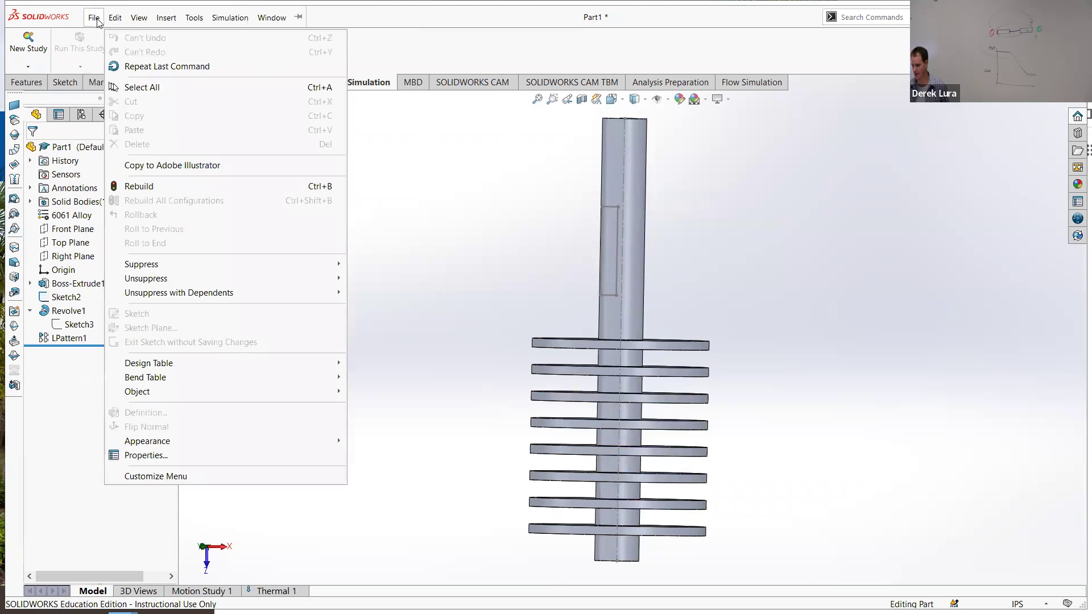
pyautogui.click(133, 170)
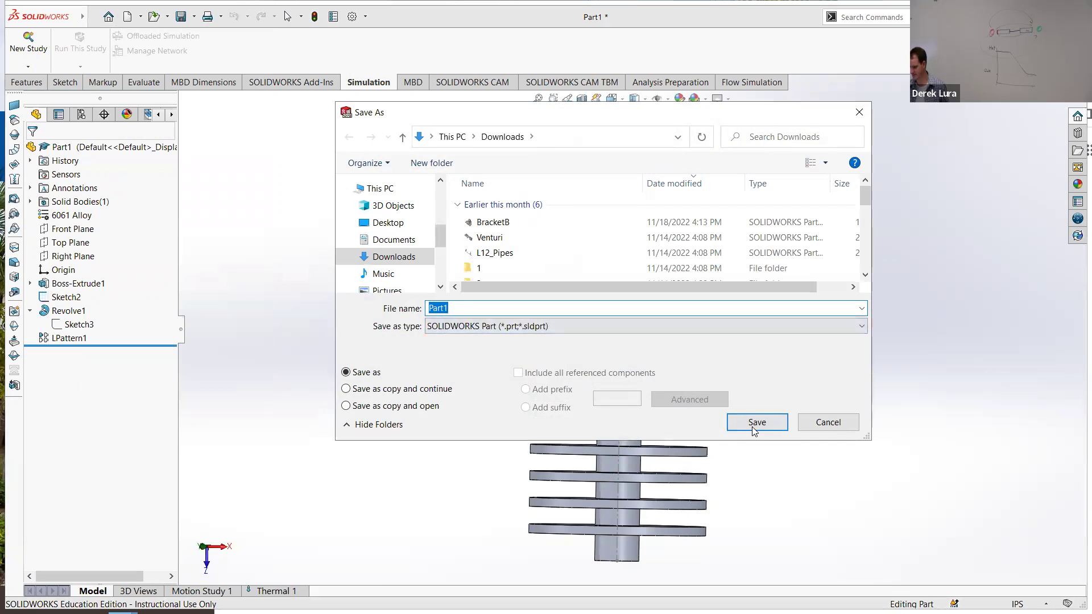
pyautogui.click(752, 424)
pyautogui.click(532, 345)
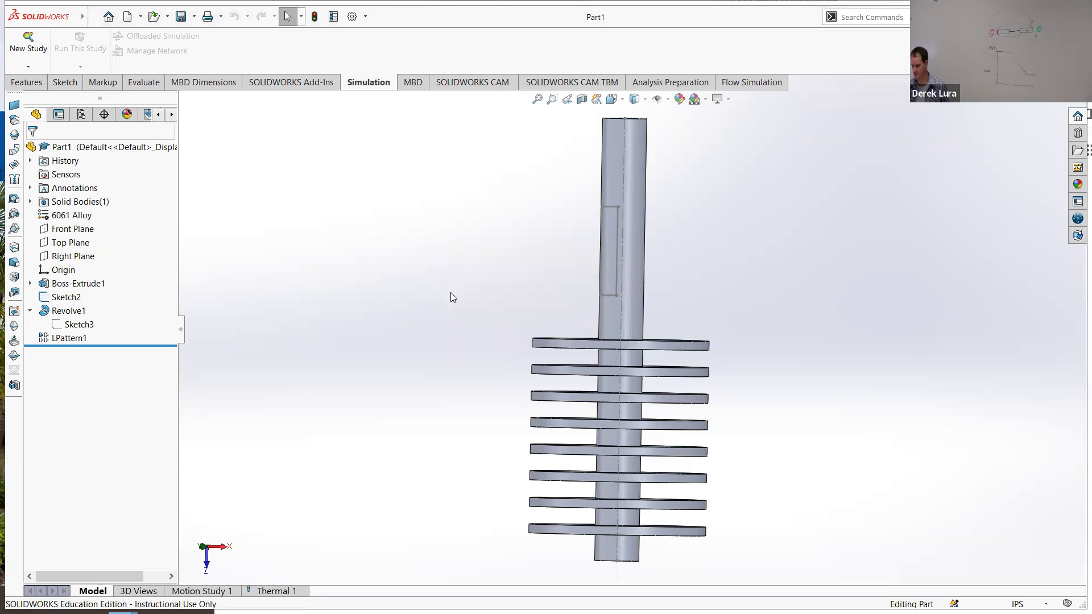
# Step: Reverse the direction of the linear fin pattern so the fins extend toward the heated end of the rod
pyautogui.click(68, 338)
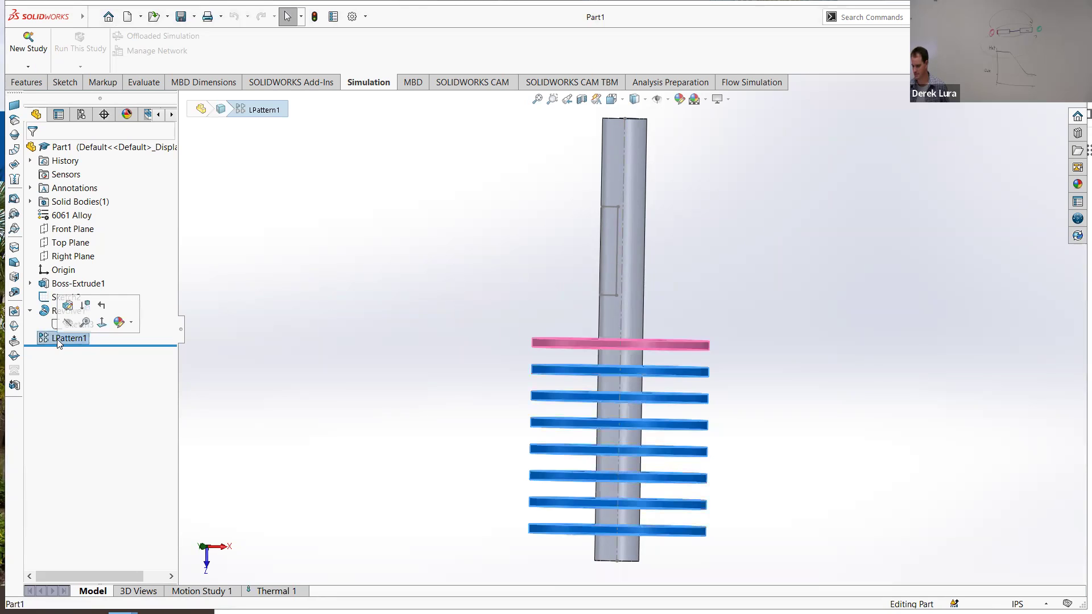
pyautogui.click(68, 306)
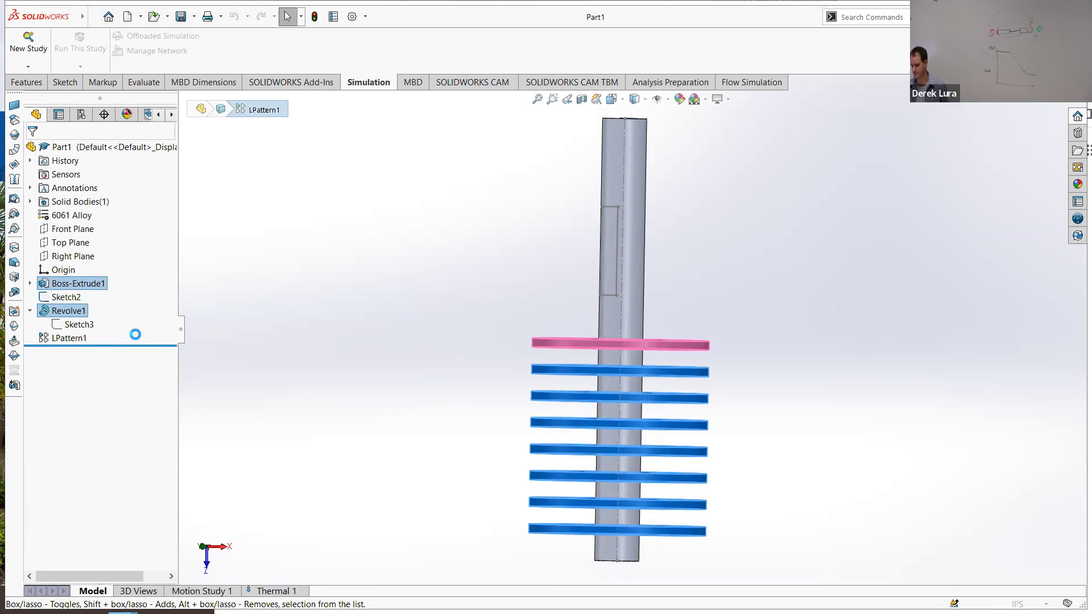
pyautogui.click(37, 193)
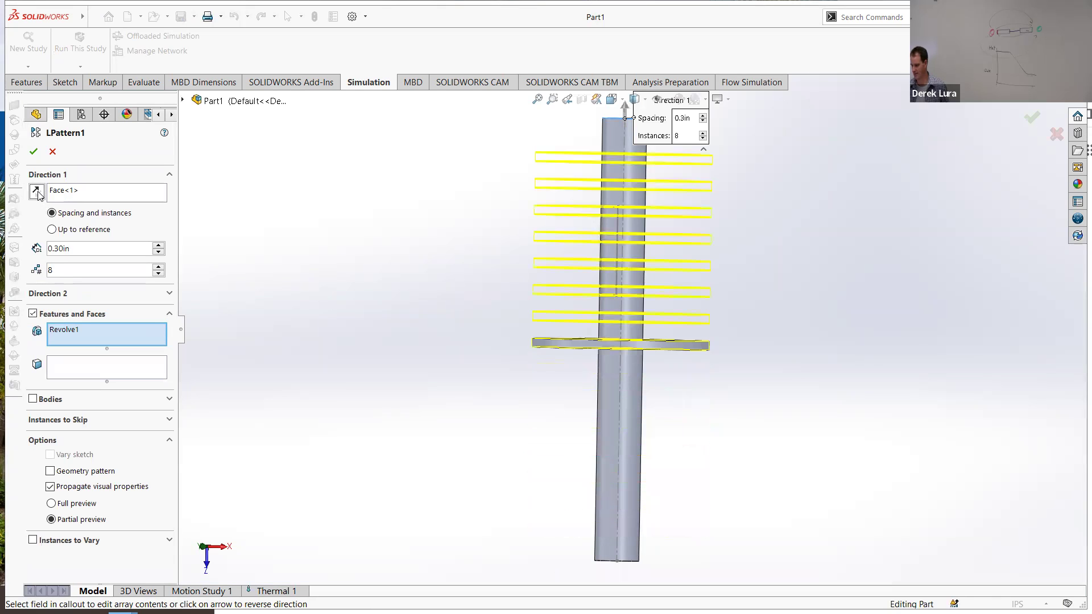
pyautogui.click(34, 151)
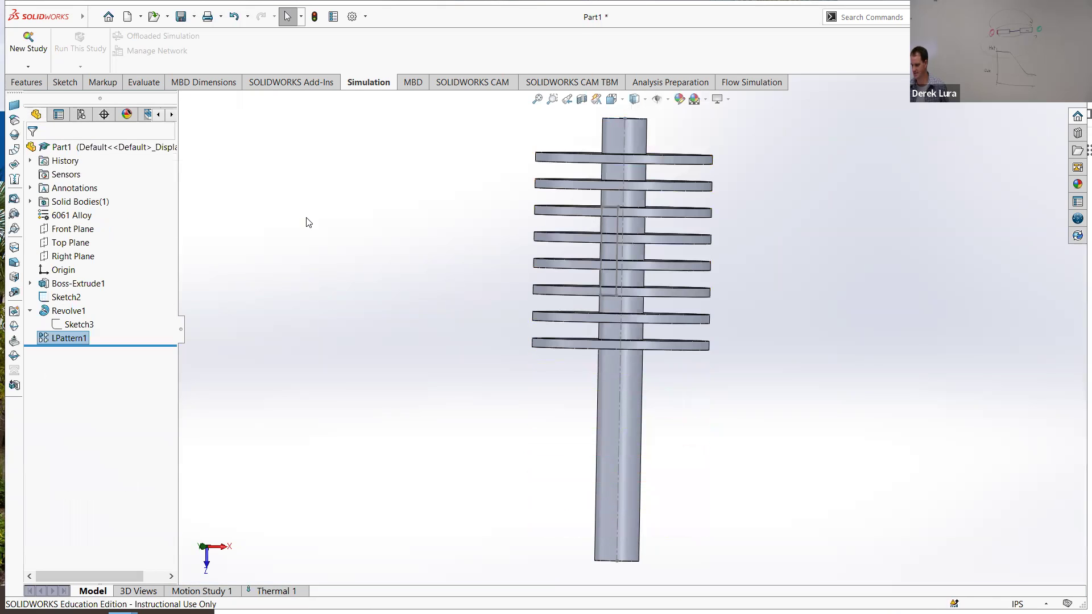
# Step: Rerun the Thermal 1 study and examine the temperature plot around the heated end and the nearest fins
pyautogui.click(294, 592)
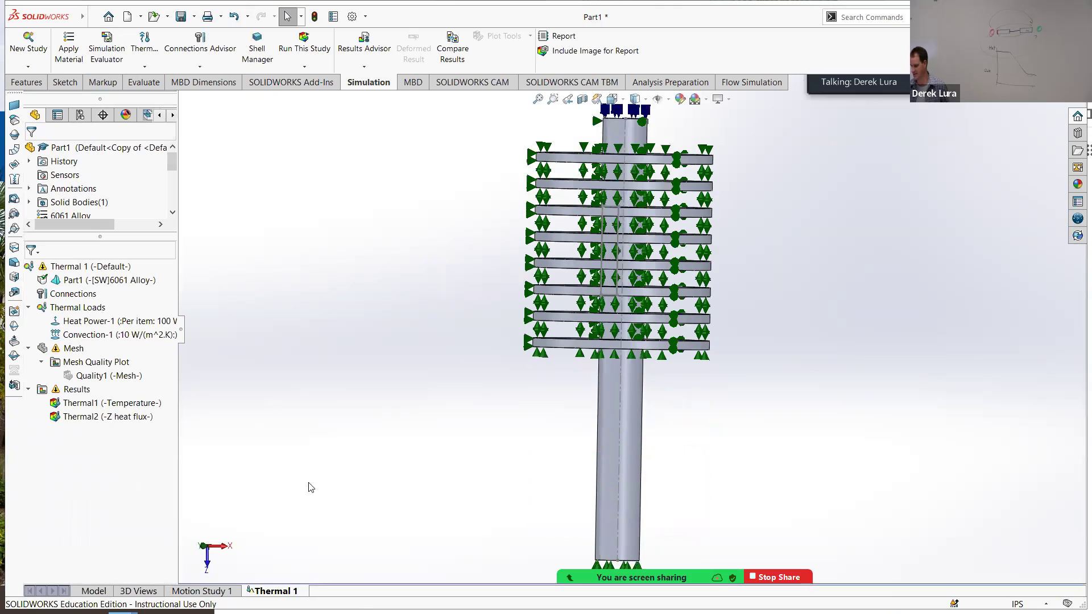
pyautogui.click(296, 41)
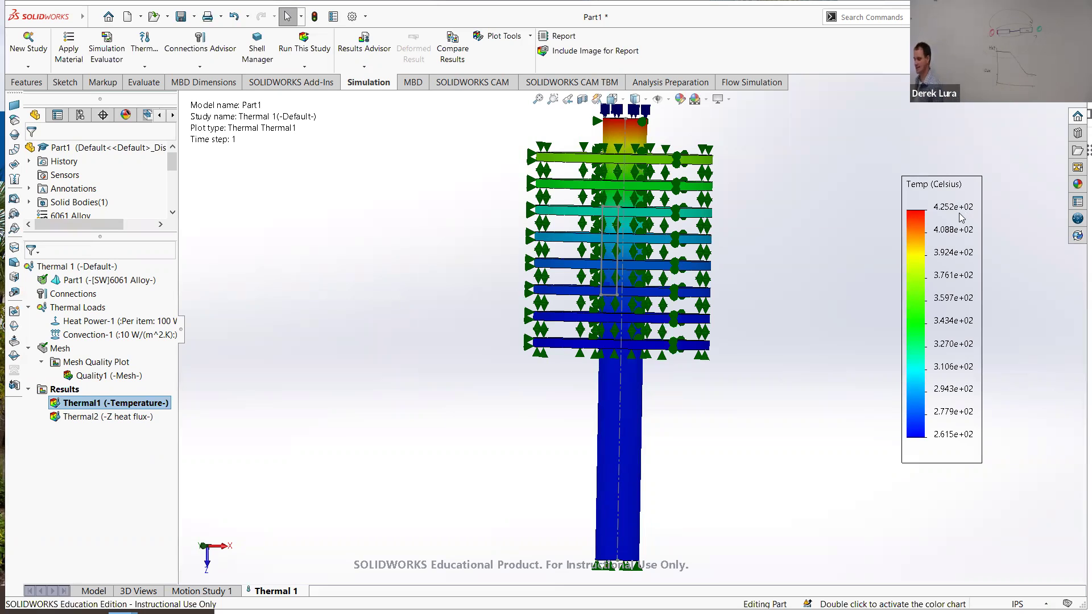
pyautogui.scroll(-6, 585, 209)
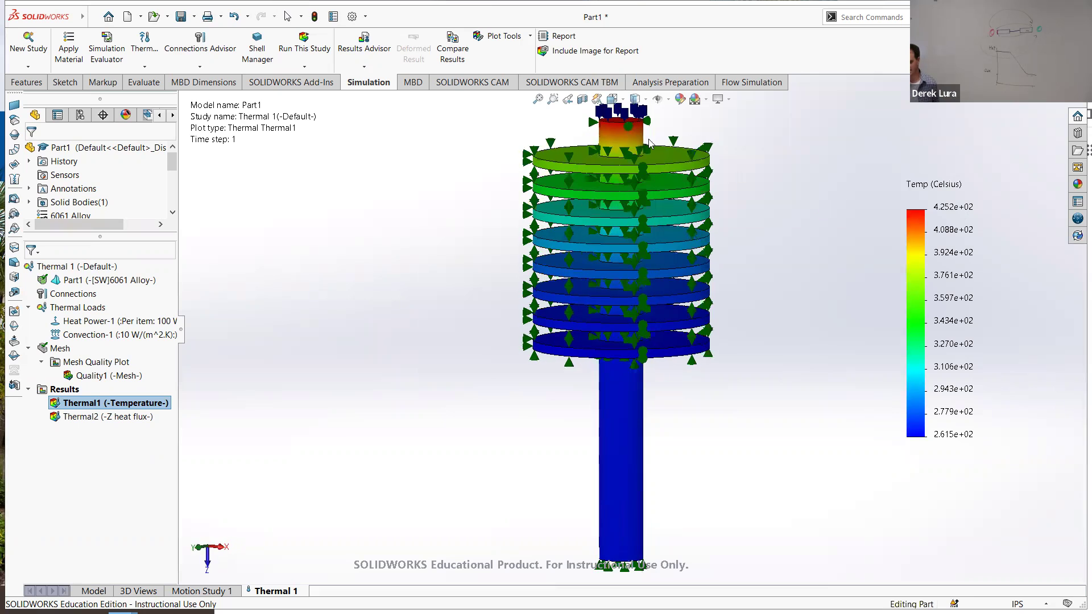
pyautogui.hotkey('ctrl', '1')
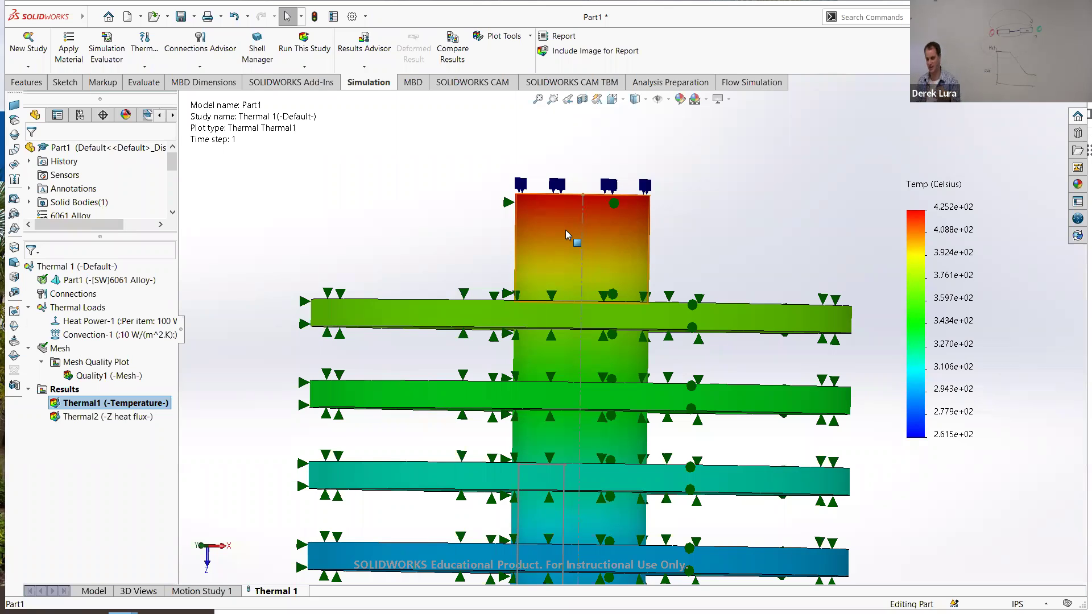
pyautogui.moveTo(546, 273); pyautogui.dragTo(450, 340, button='middle')
pyautogui.click(450, 340)
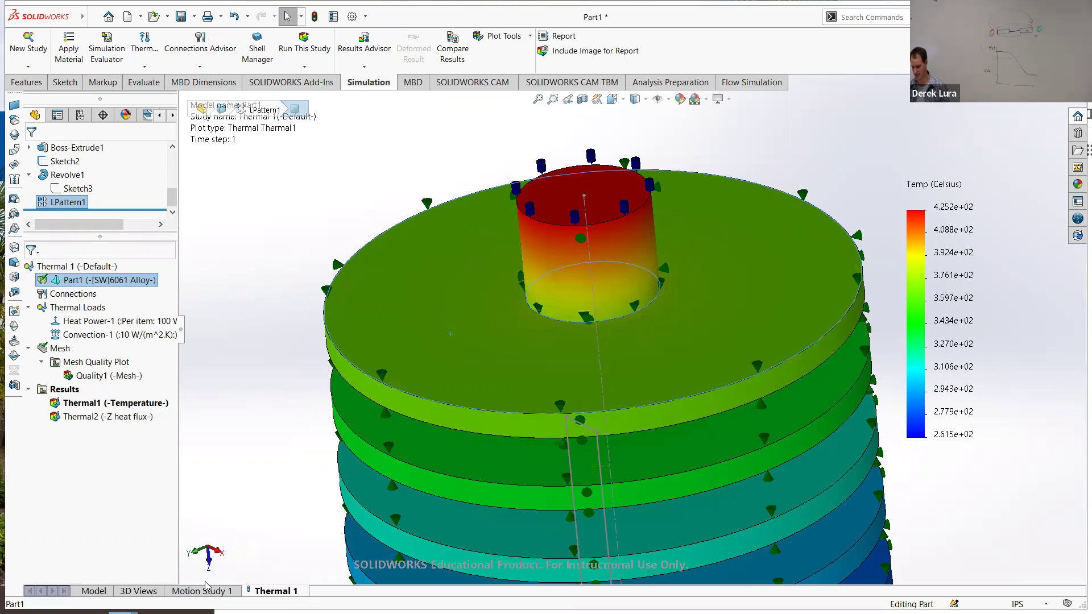
# Step: Return to the part model and check the settings of the linear fin pattern
pyautogui.click(93, 591)
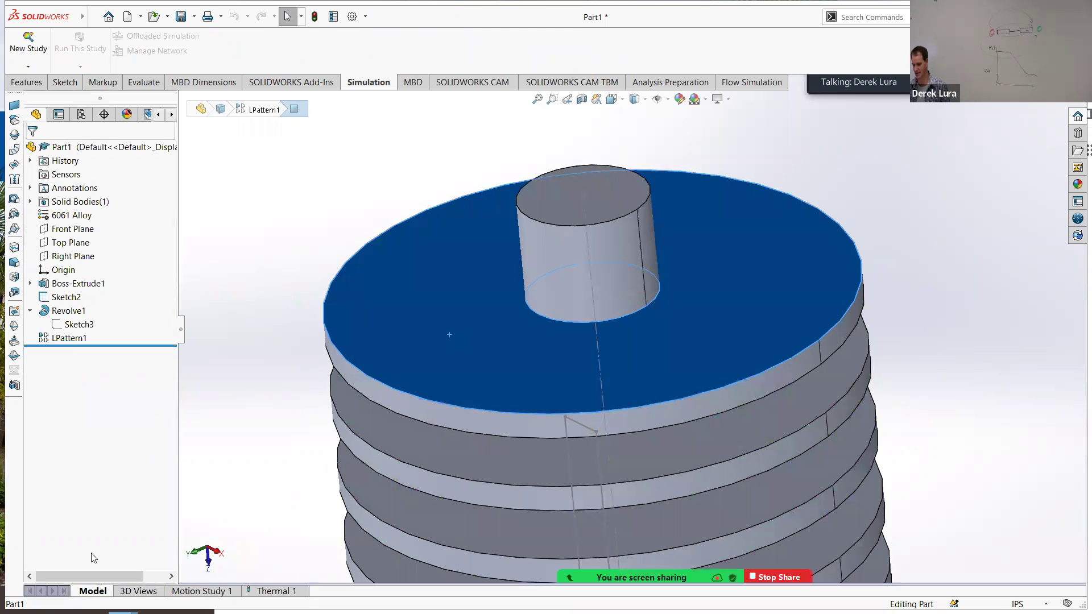
pyautogui.click(66, 339)
pyautogui.click(76, 301)
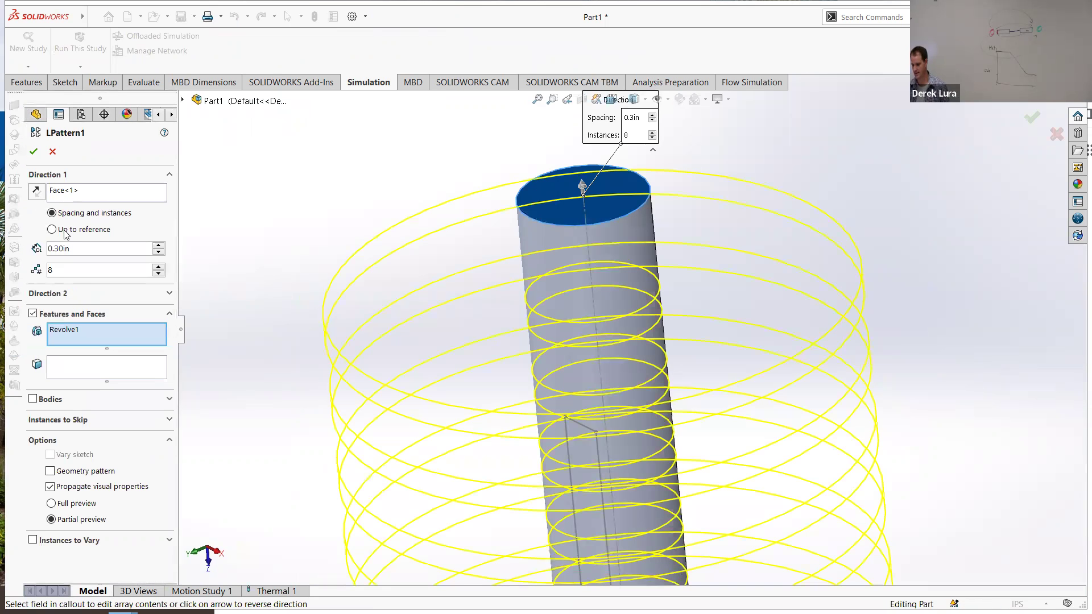
pyautogui.click(33, 151)
# Step: Set the fin profile's thickness to 0.02 in in the sketch of Revolve1 and exit the sketch
pyautogui.click(60, 314)
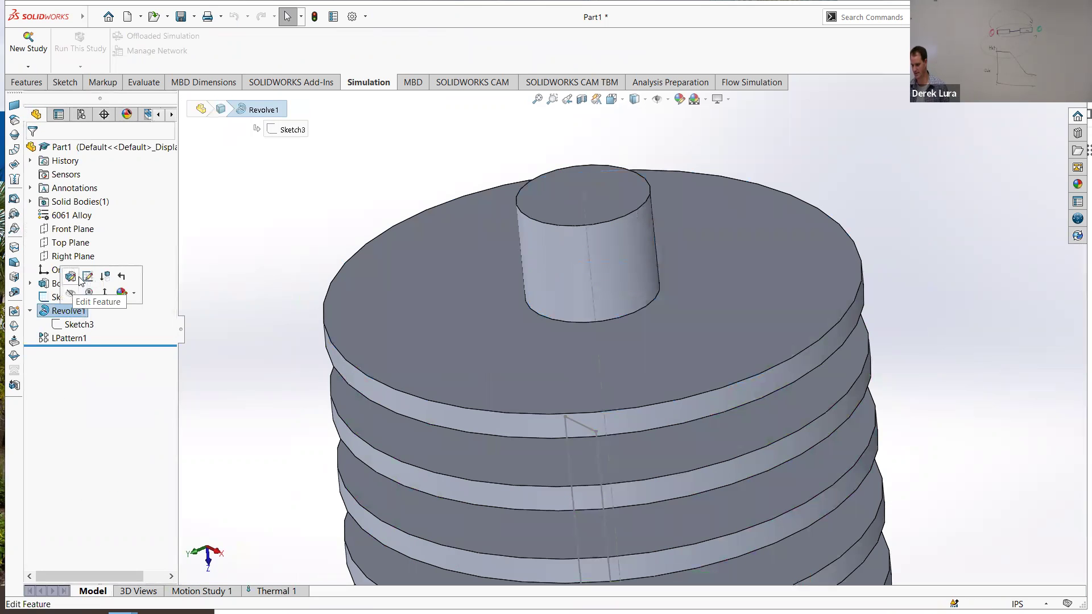
pyautogui.click(86, 281)
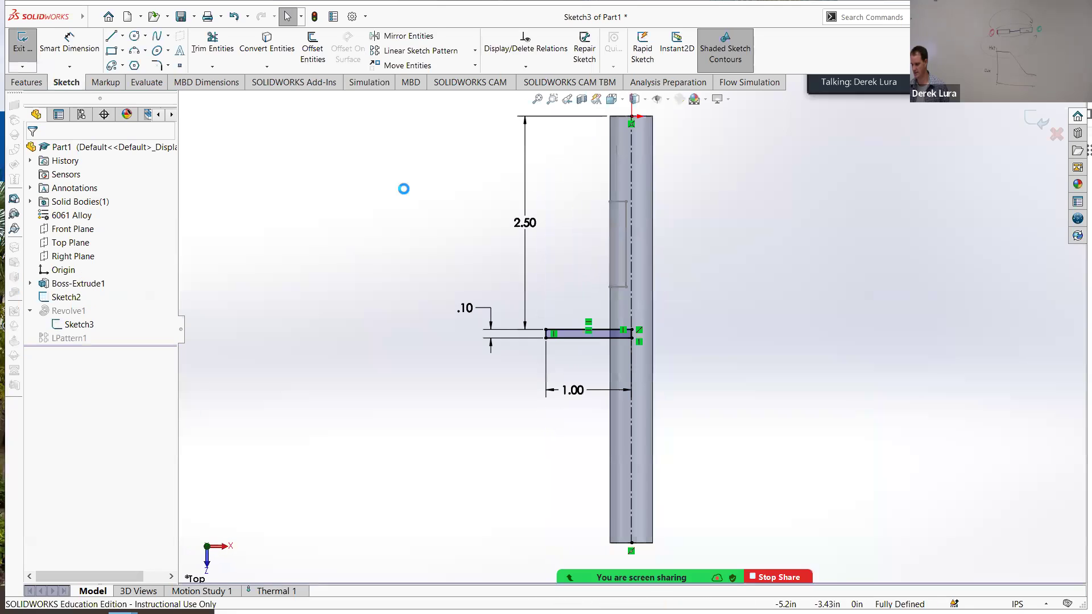
pyautogui.doubleClick(469, 307)
pyautogui.write('.0')
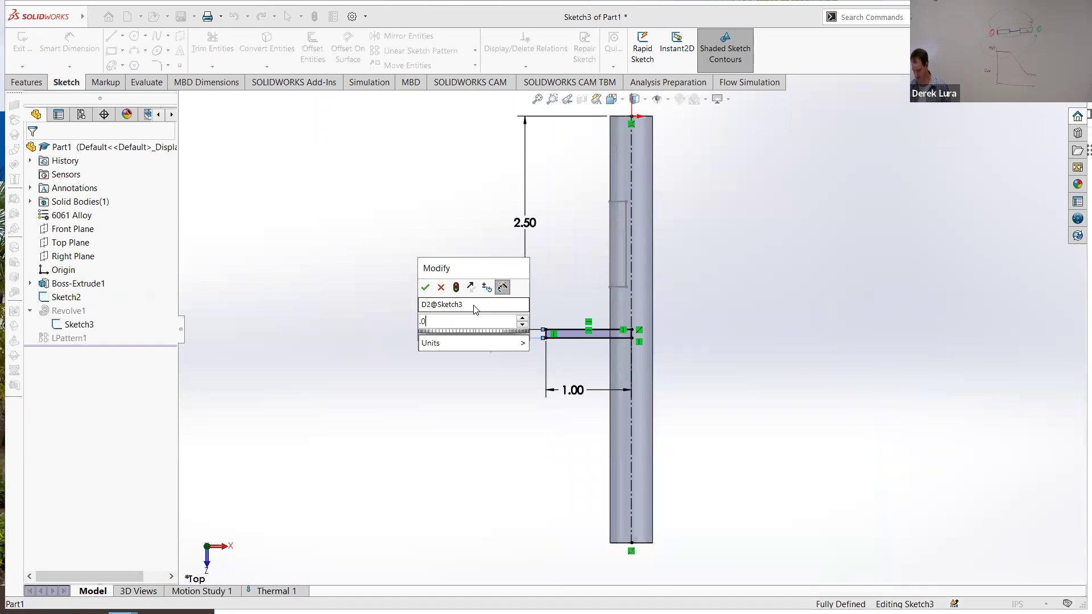
pyautogui.write('1')
pyautogui.press('BackSpace')
pyautogui.write('2')
pyautogui.press('Return')
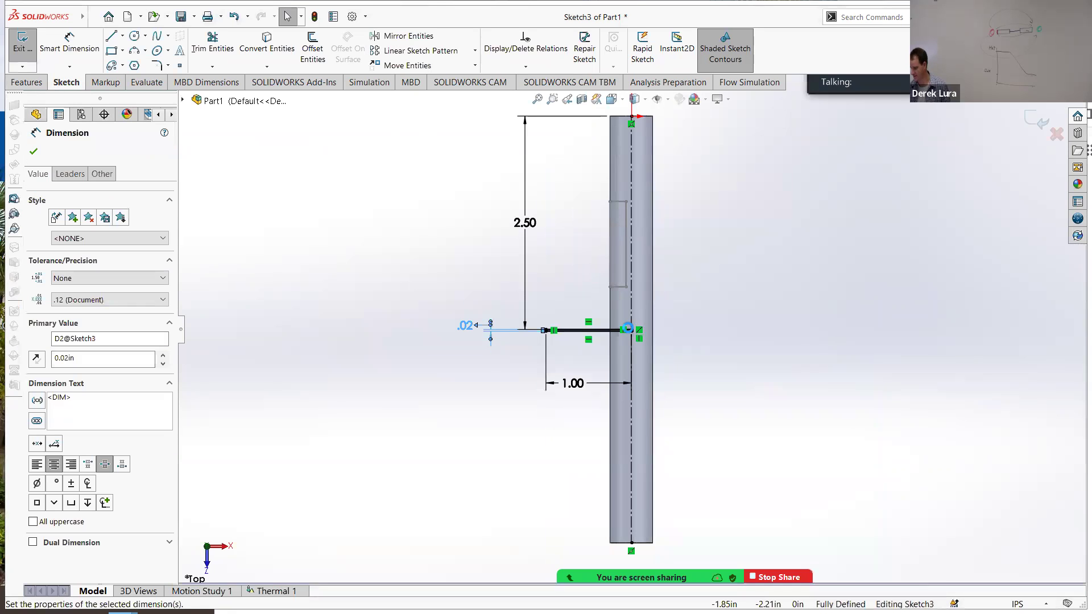
pyautogui.click(1040, 114)
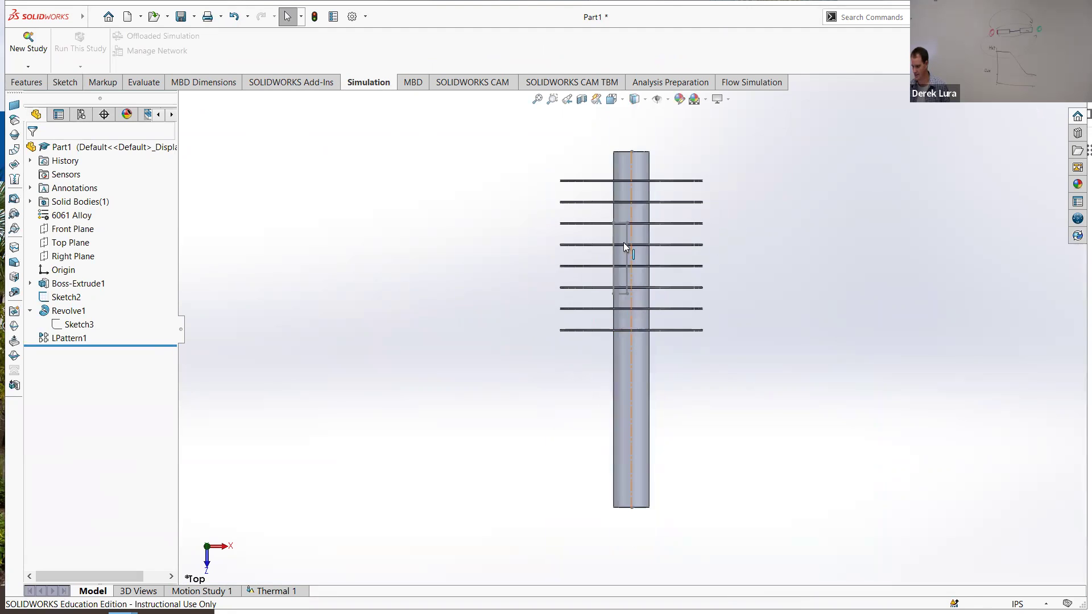
# Step: Edit the rod's base sketch under Boss-Extrude1 and set the circle's diameter to 0.10 in
pyautogui.scroll(-2, 624, 245)
pyautogui.click(617, 143)
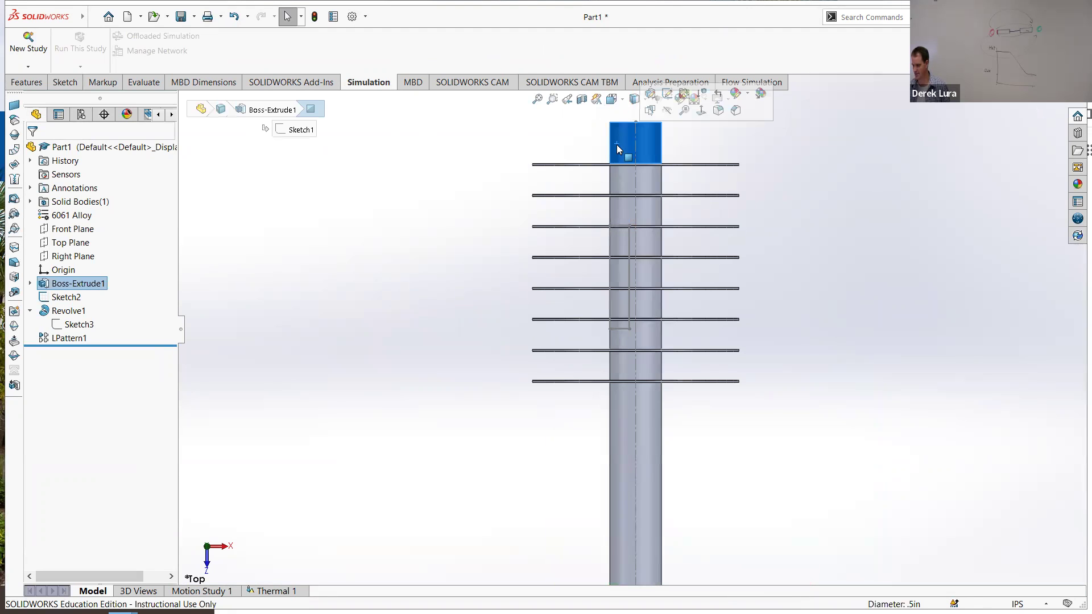
pyautogui.click(30, 283)
pyautogui.click(73, 297)
pyautogui.click(71, 253)
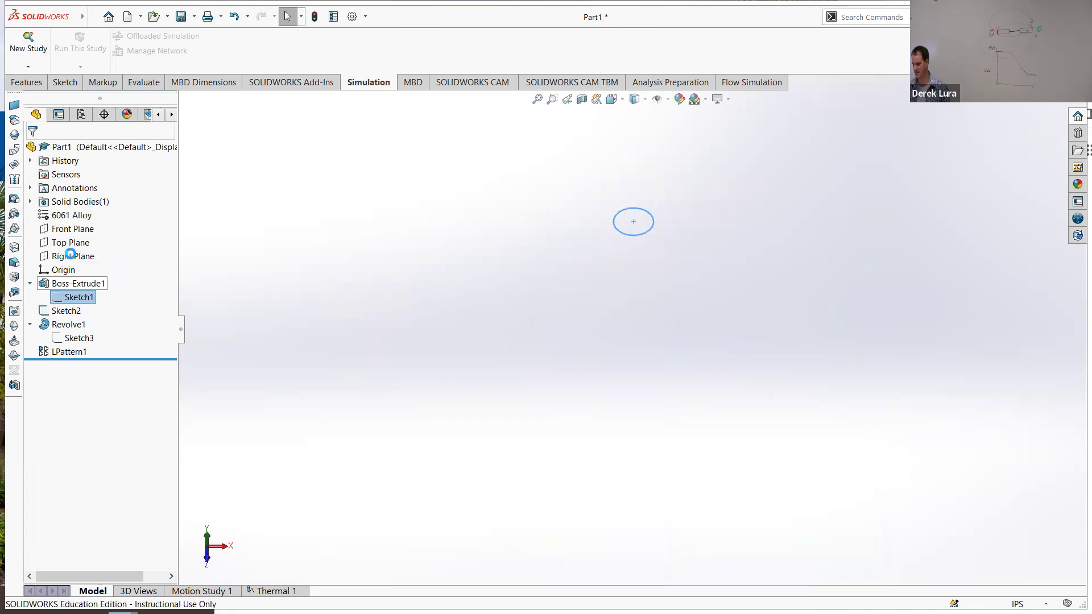
pyautogui.doubleClick(654, 302)
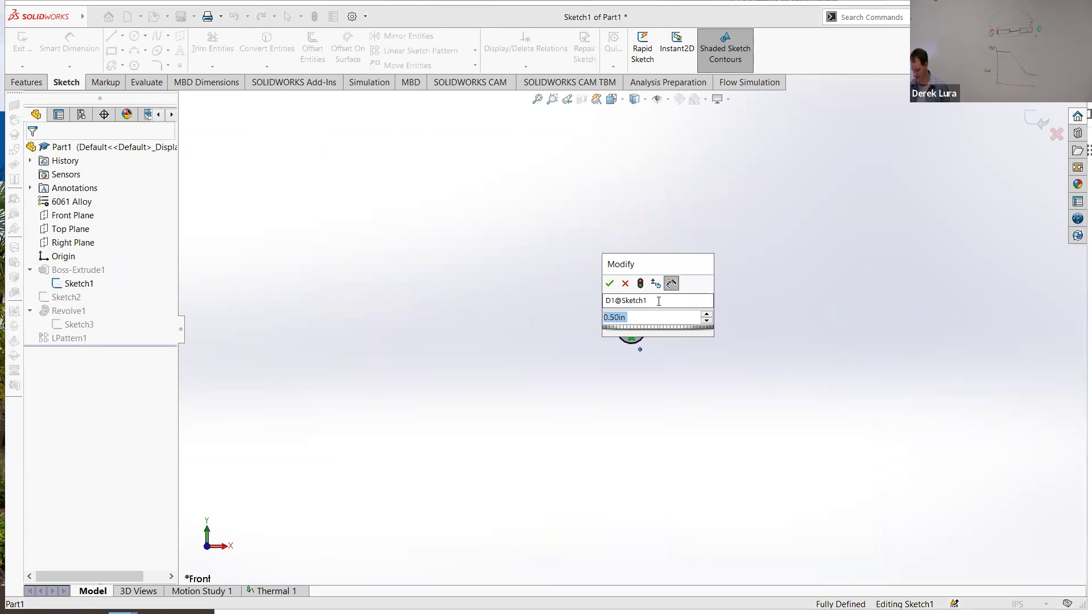
pyautogui.write('.1')
pyautogui.press('Return')
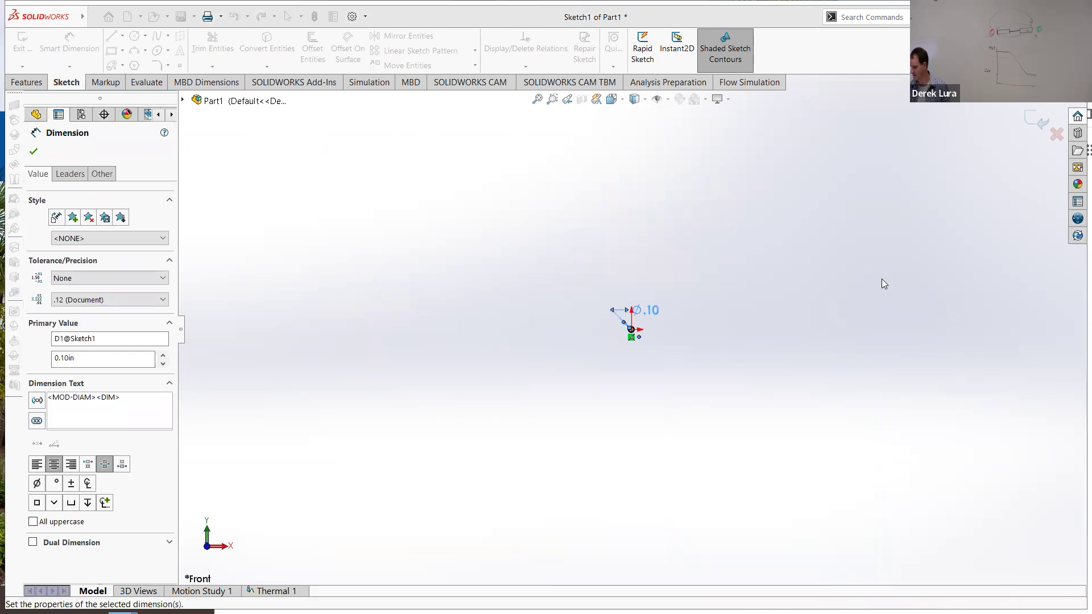
# Step: Set the rod's circle diameter to 0.75 in and exit the sketch
pyautogui.doubleClick(652, 310)
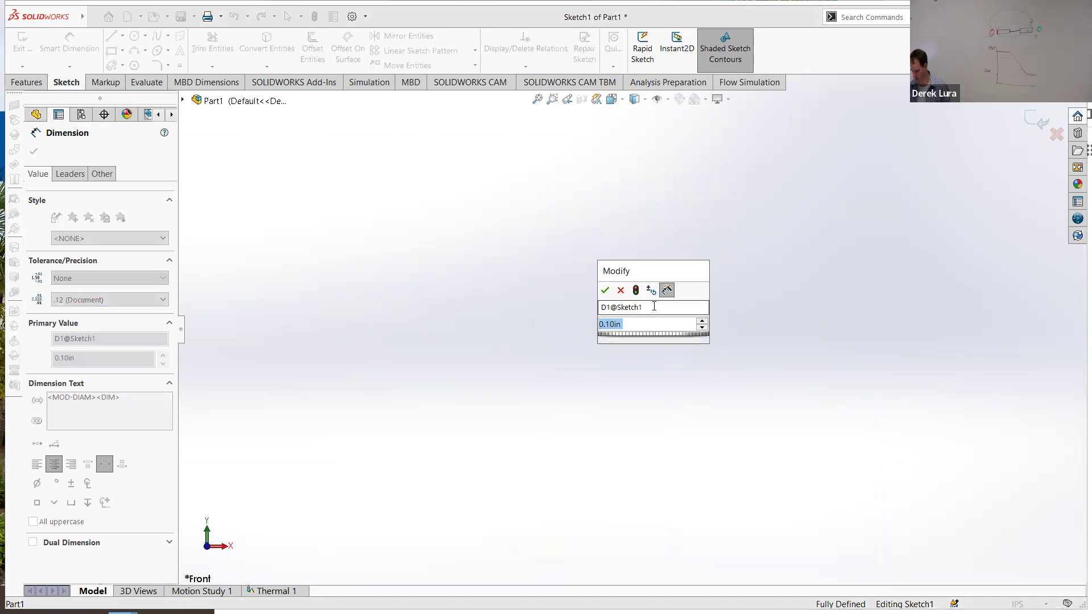
pyautogui.write('.75')
pyautogui.press('Return')
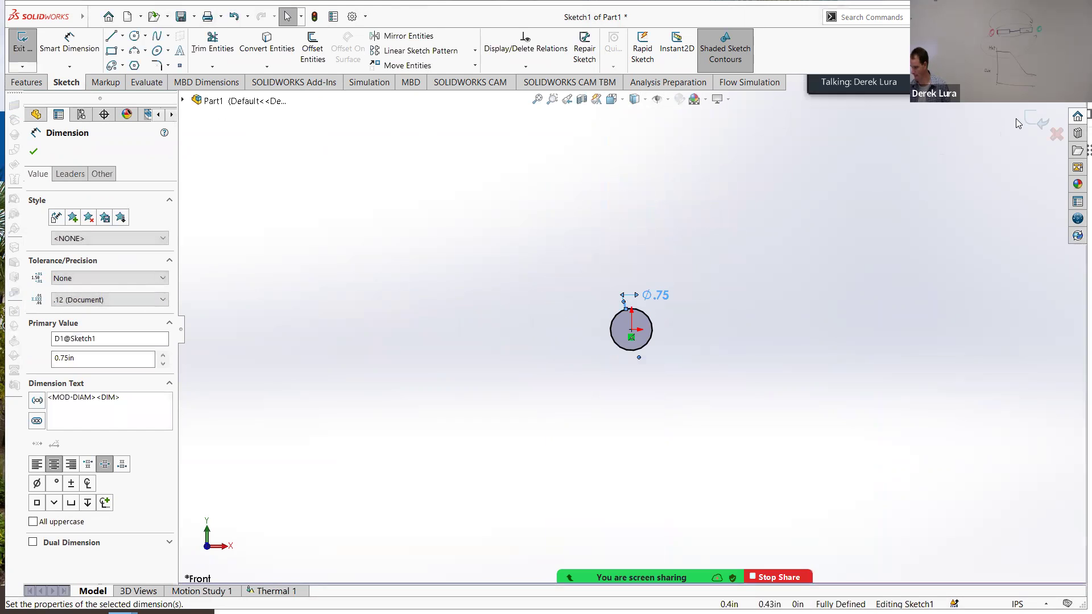
pyautogui.click(1031, 120)
# Step: Shorten the rod by reducing Boss-Extrude1's blind depth until the rod ends just beyond the last fin
pyautogui.moveTo(692, 303); pyautogui.dragTo(676, 223, button='middle')
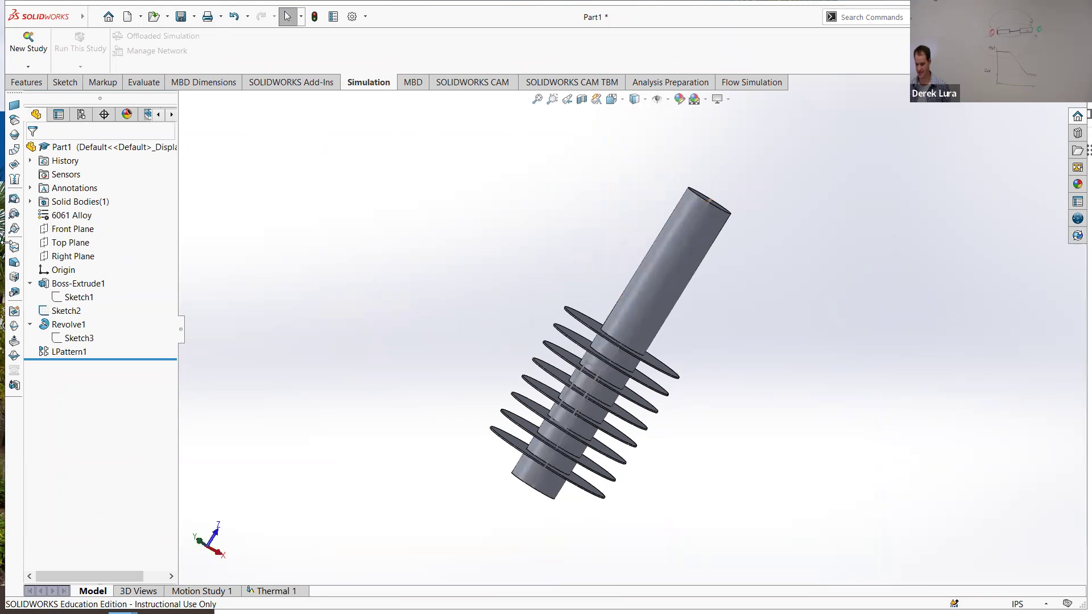
pyautogui.click(71, 283)
pyautogui.click(81, 254)
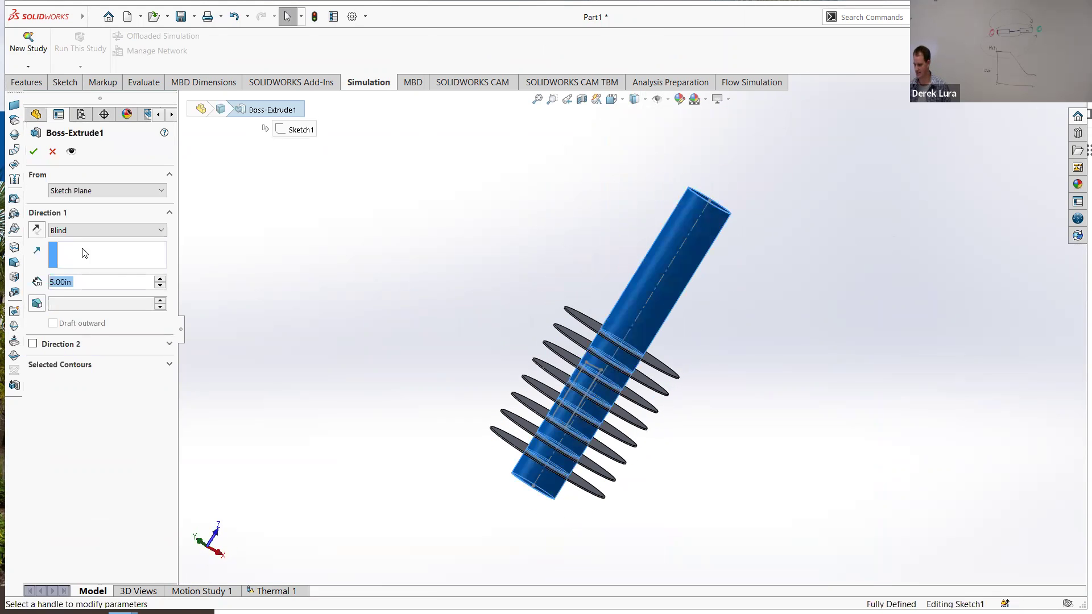
pyautogui.click(160, 289)
pyautogui.click(160, 289)
pyautogui.click(160, 289)
pyautogui.click(160, 289)
pyautogui.click(161, 289)
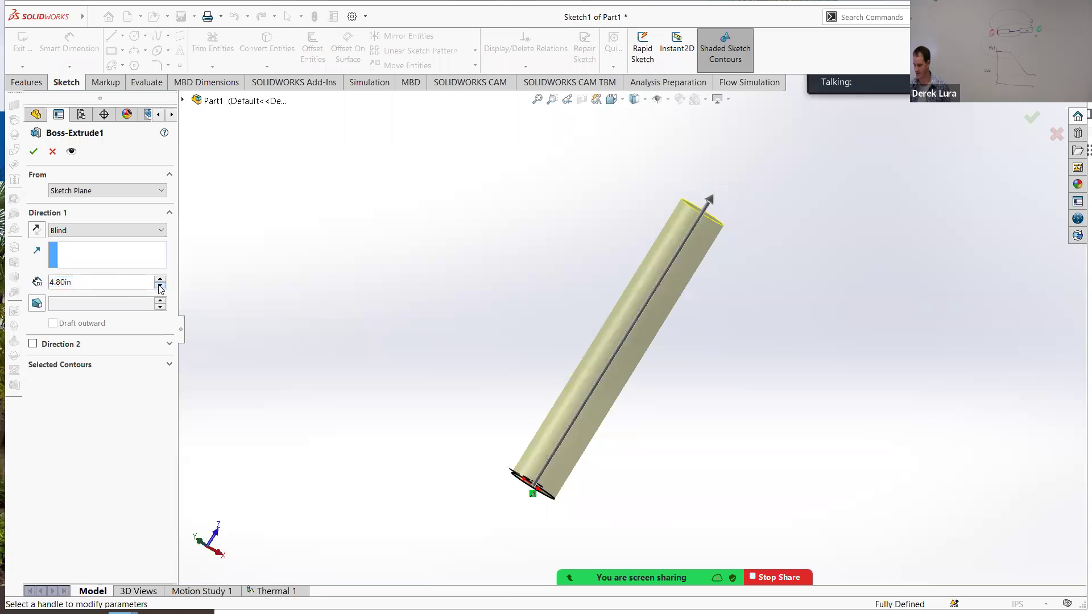
pyautogui.click(160, 289)
pyautogui.click(161, 289)
pyautogui.click(160, 289)
pyautogui.click(160, 289)
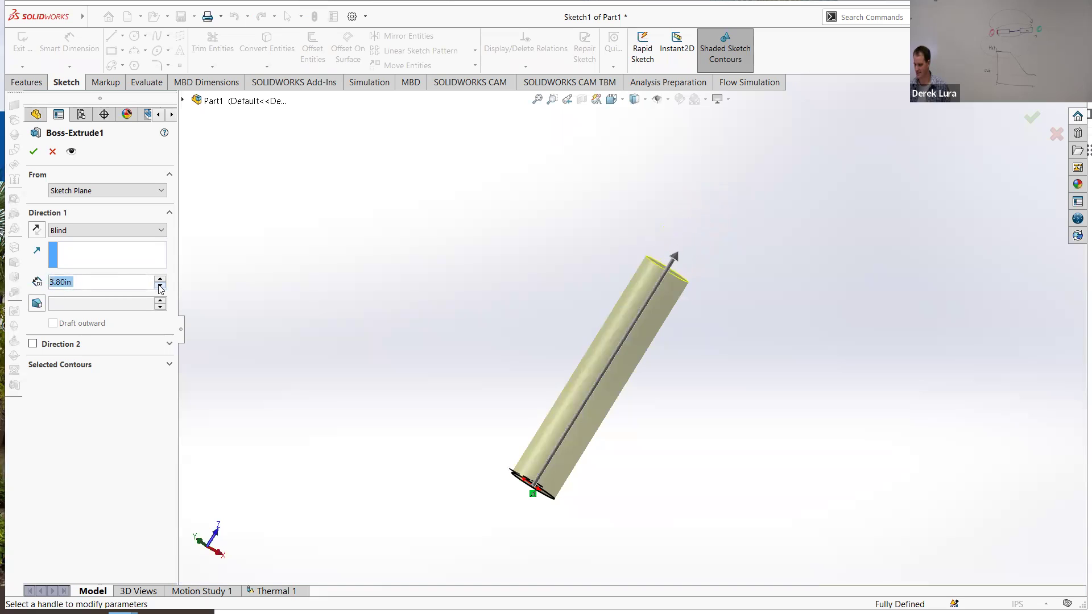
pyautogui.click(161, 289)
pyautogui.click(161, 289)
pyautogui.click(33, 151)
pyautogui.moveTo(371, 273); pyautogui.dragTo(343, 537, button='middle')
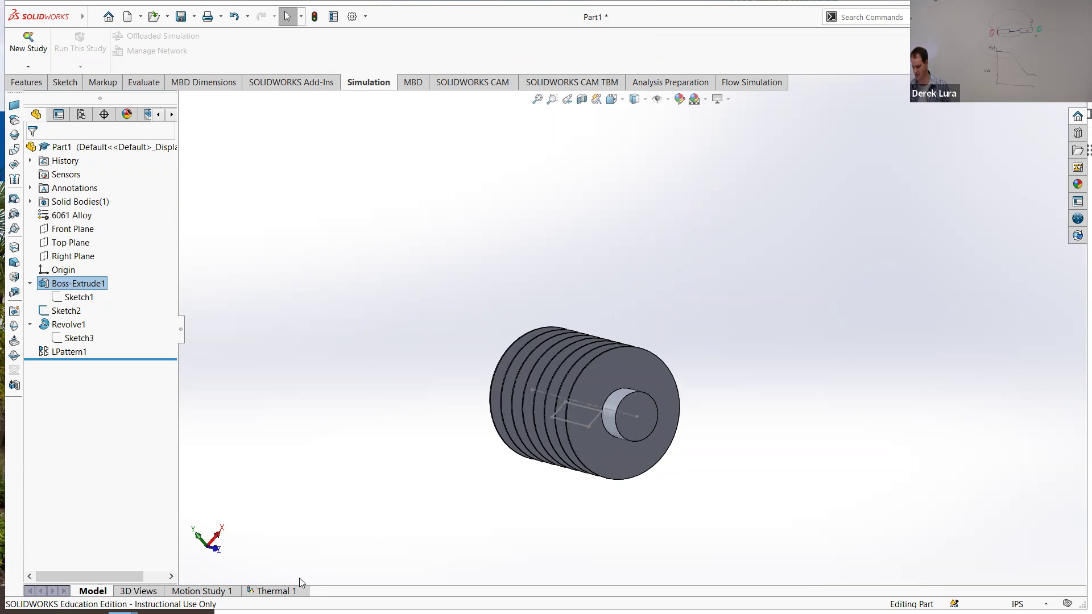
# Step: Rerun the Thermal 1 study on the shortened rod and inspect the temperature plot along the rod and fins
pyautogui.click(279, 591)
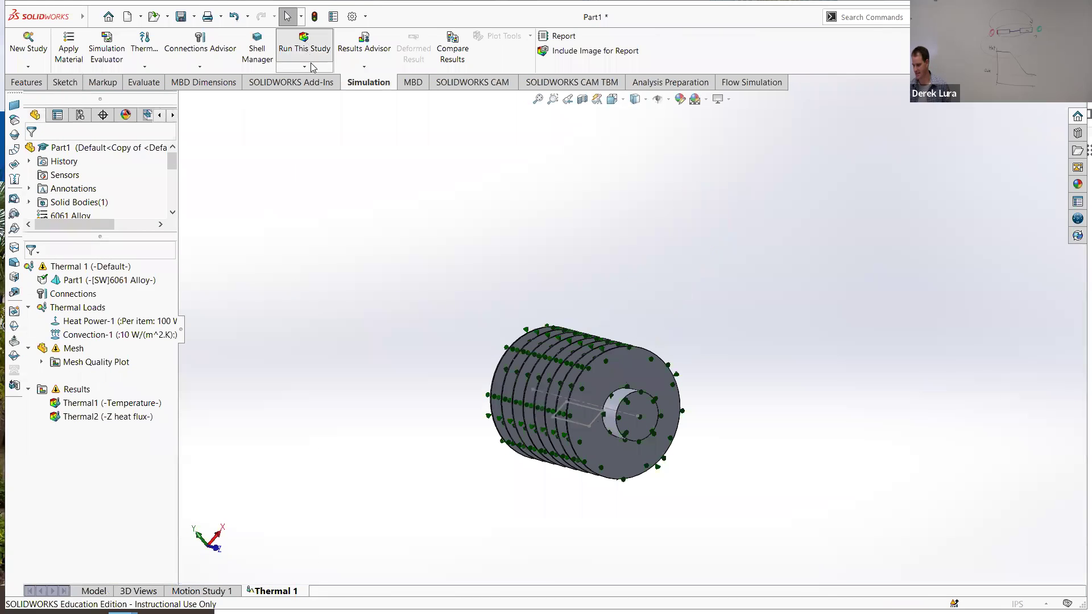
pyautogui.click(313, 66)
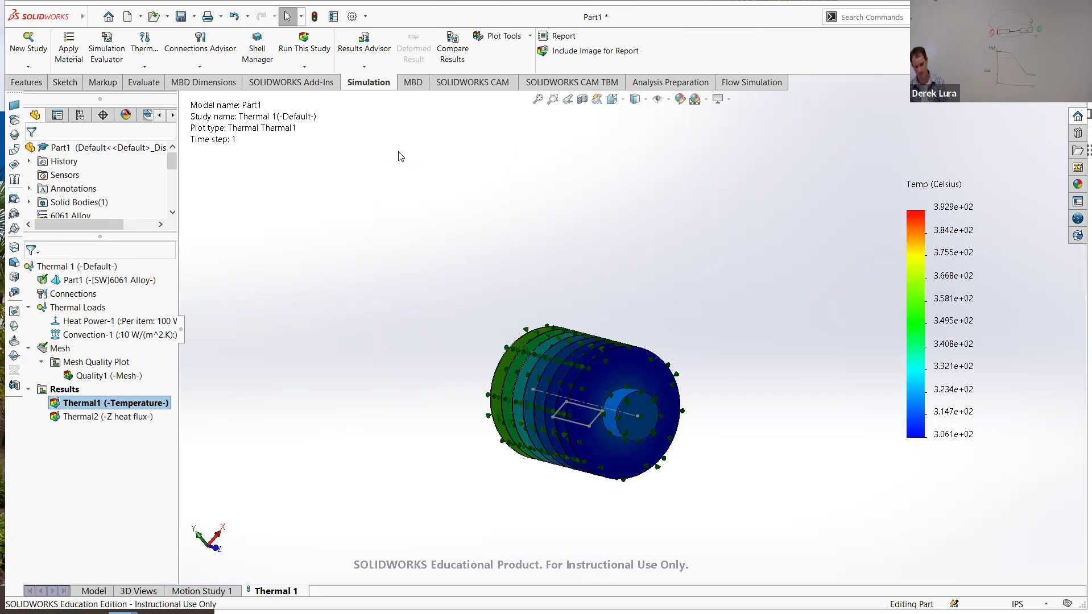
pyautogui.moveTo(432, 182); pyautogui.dragTo(512, 322, button='middle')
pyautogui.scroll(-3, 525, 328)
pyautogui.scroll(-2, 501, 321)
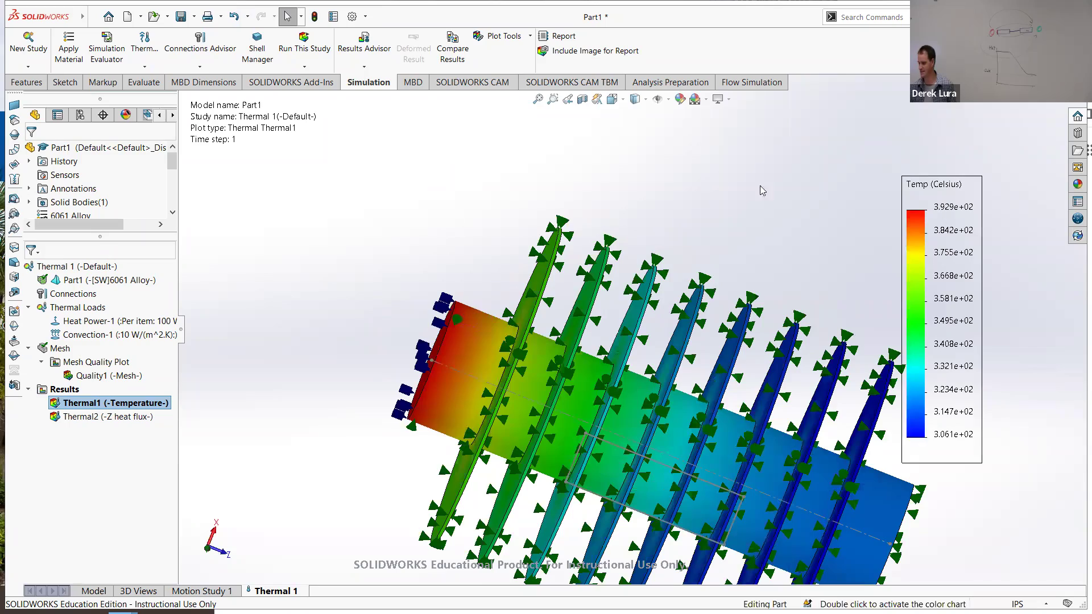
pyautogui.moveTo(763, 237); pyautogui.dragTo(512, 317, button='middle')
pyautogui.moveTo(577, 242); pyautogui.dragTo(292, 274, button='middle')
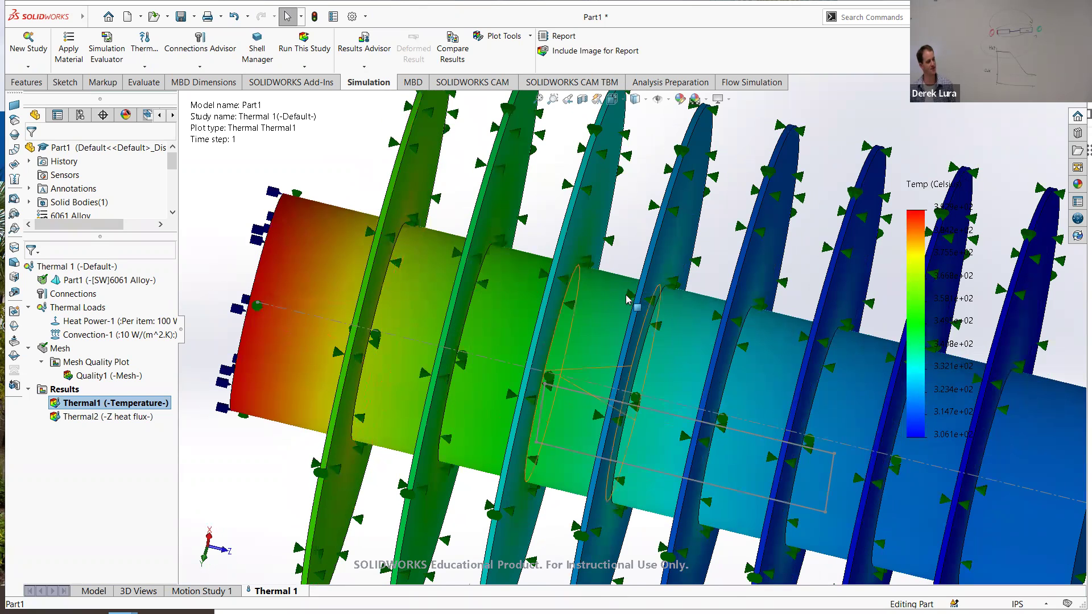
pyautogui.scroll(3, 630, 302)
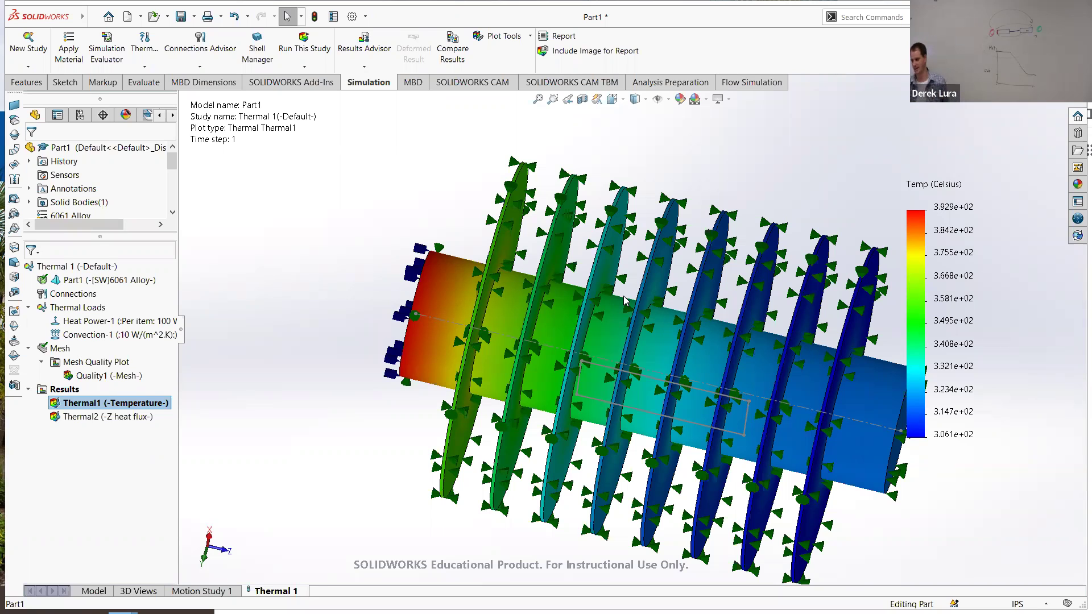
pyautogui.doubleClick(954, 207)
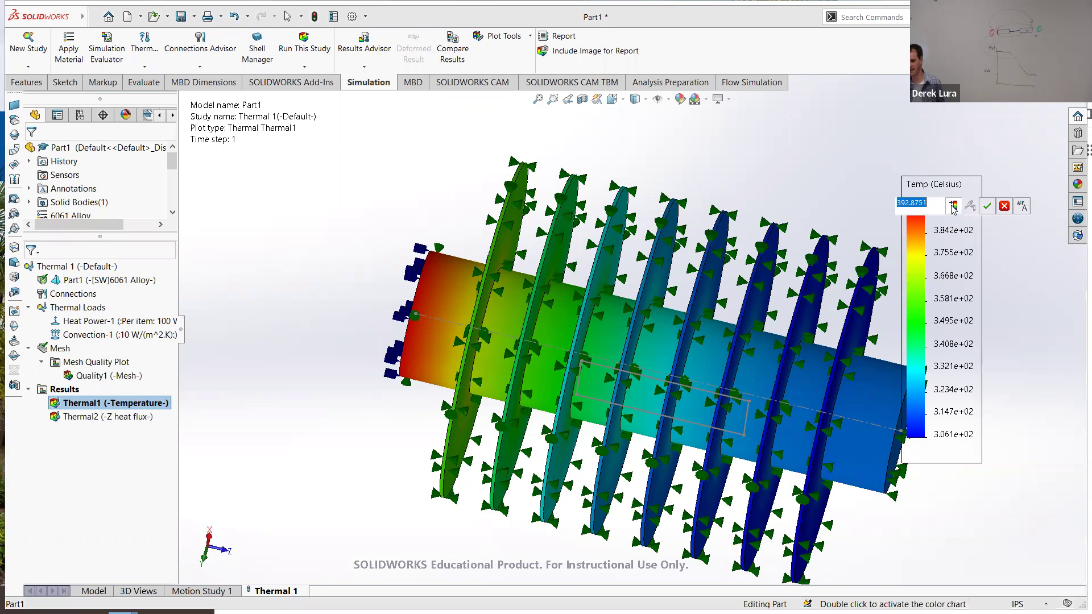
pyautogui.click(317, 207)
# Step: Return to the part model and check its mass properties, including volume and surface area
pyautogui.click(101, 590)
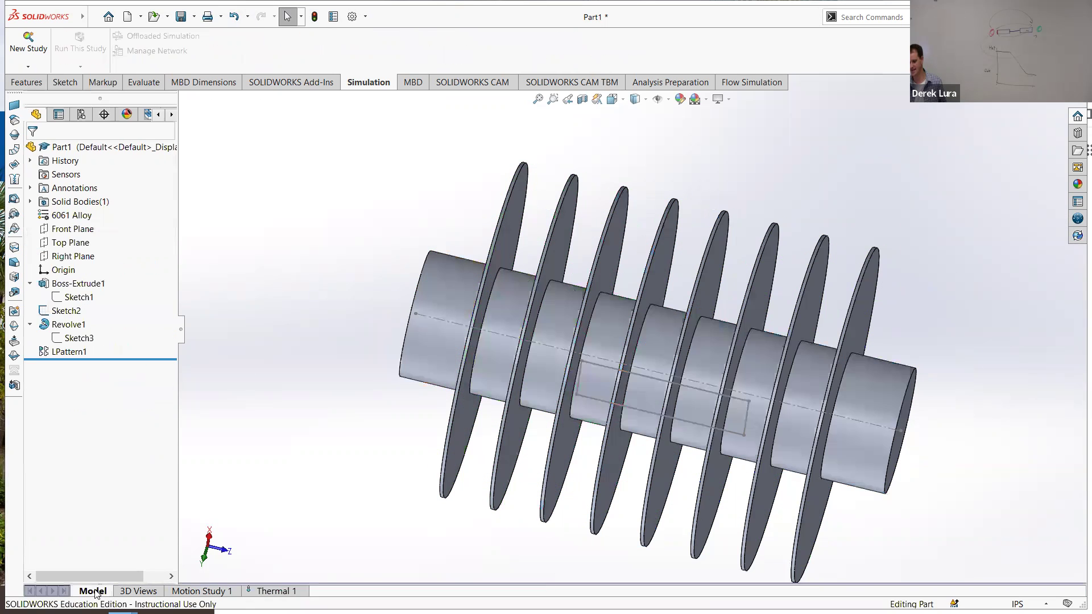
pyautogui.click(143, 82)
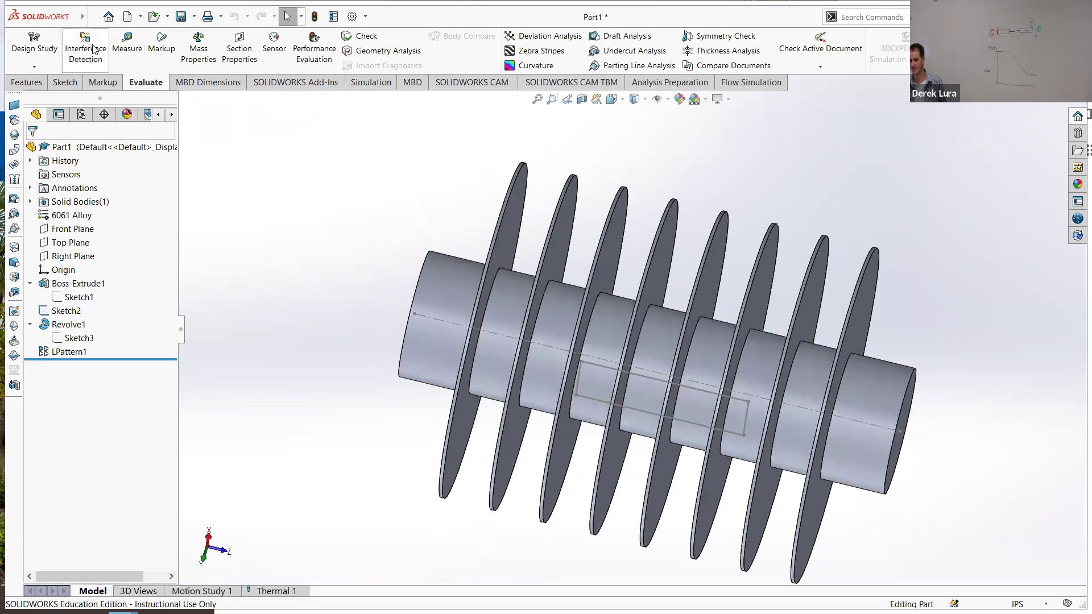
pyautogui.click(199, 50)
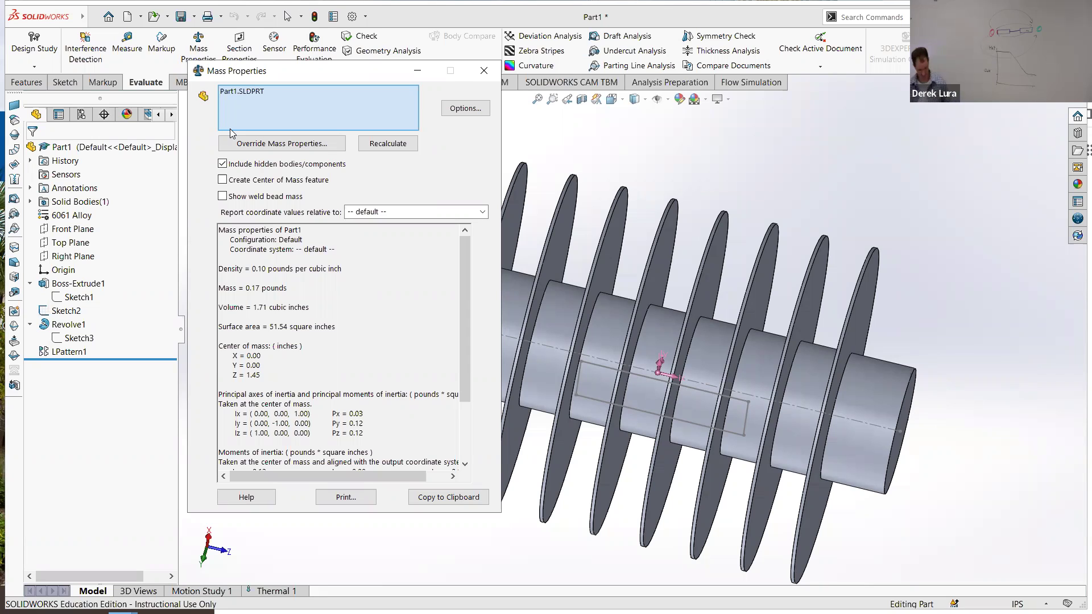
pyautogui.press('Escape')
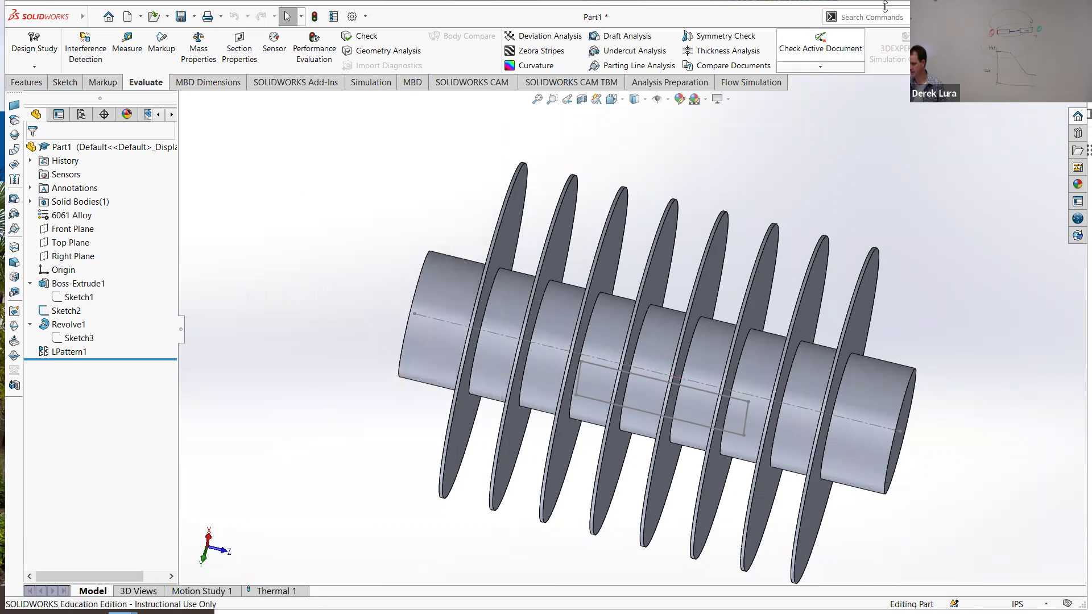
# Step: Minimize SOLIDWORKS to get back to the browser with the room temperature in kelvin search
pyautogui.click(1026, 16)
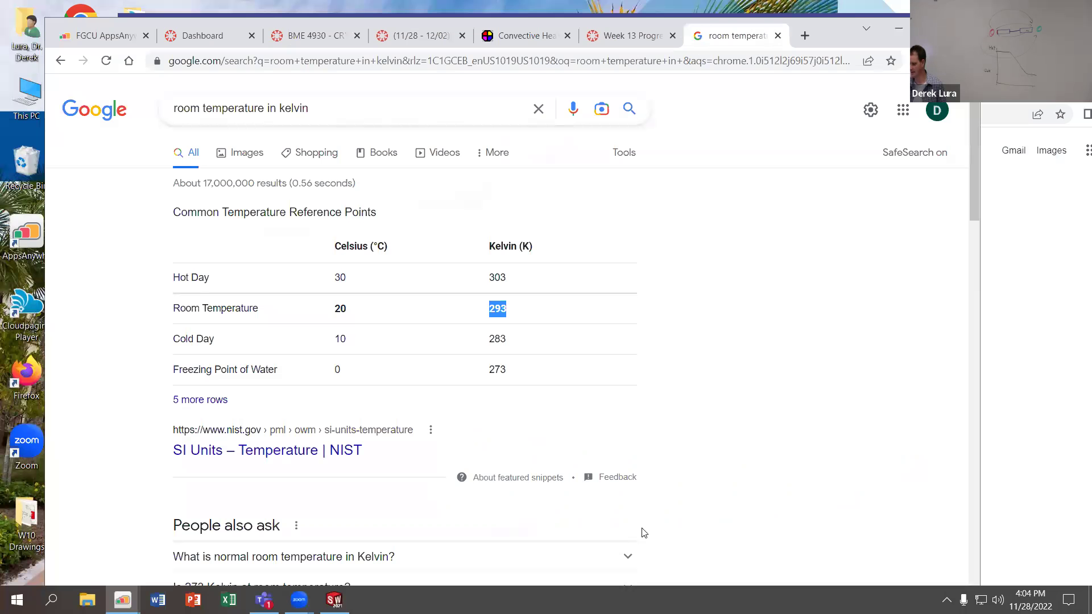